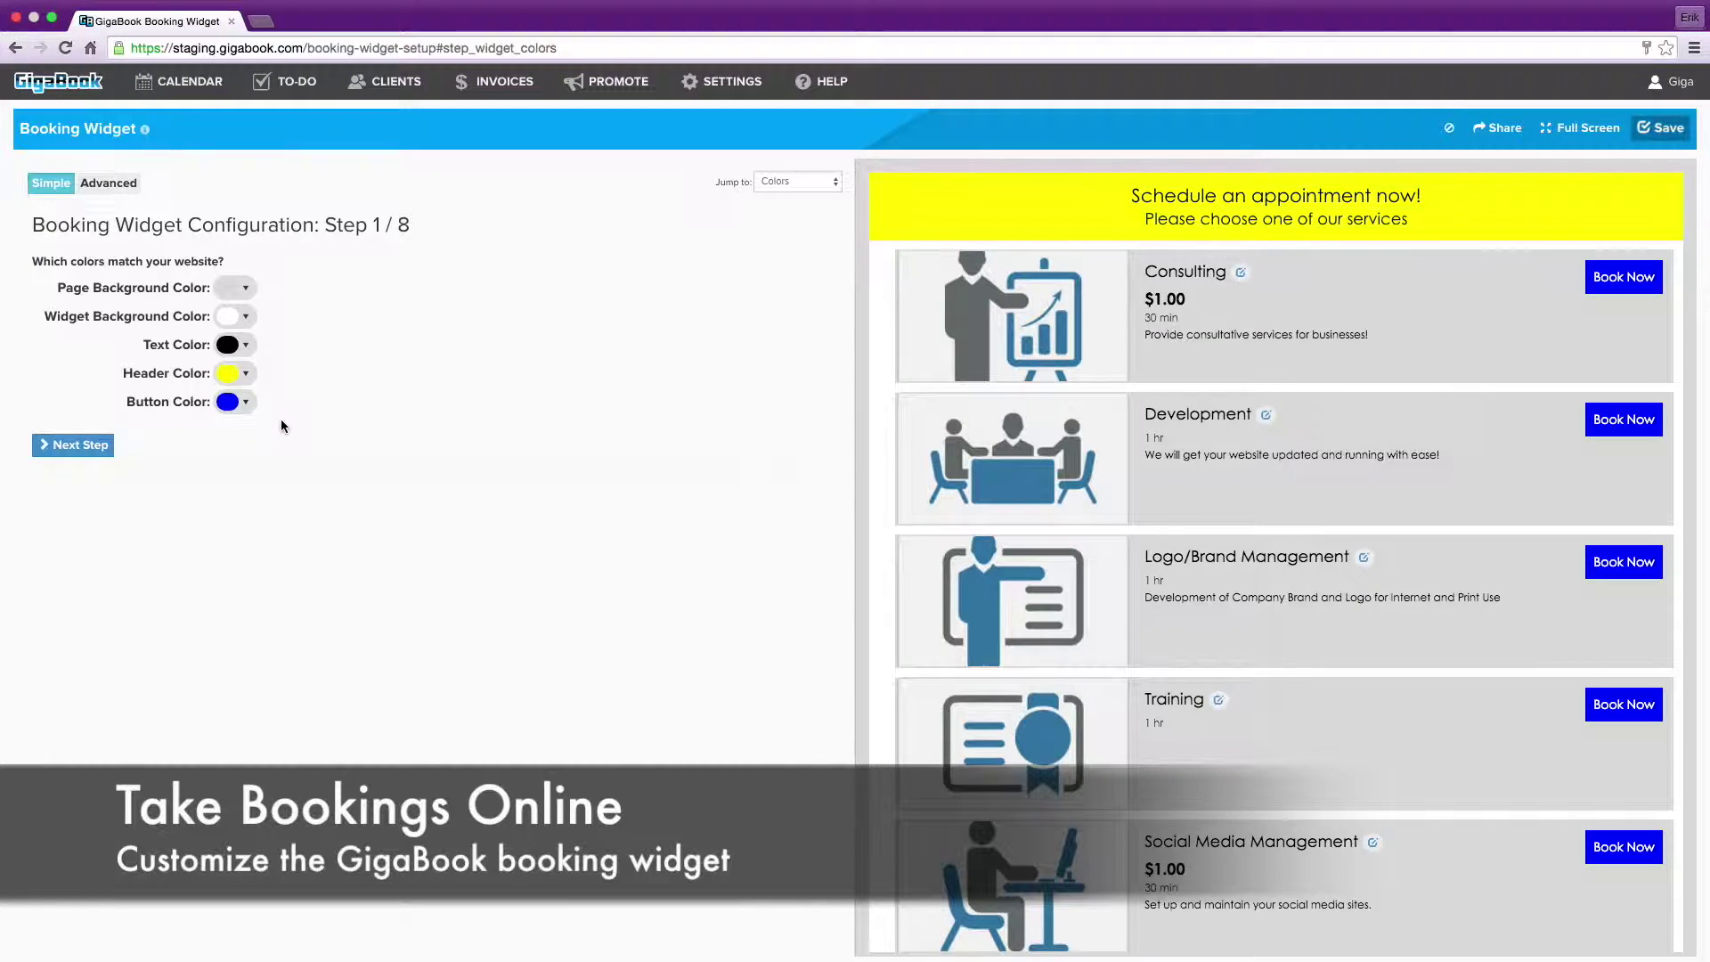
# - Change the booking widget's header color to blue
pyautogui.click(244, 374)
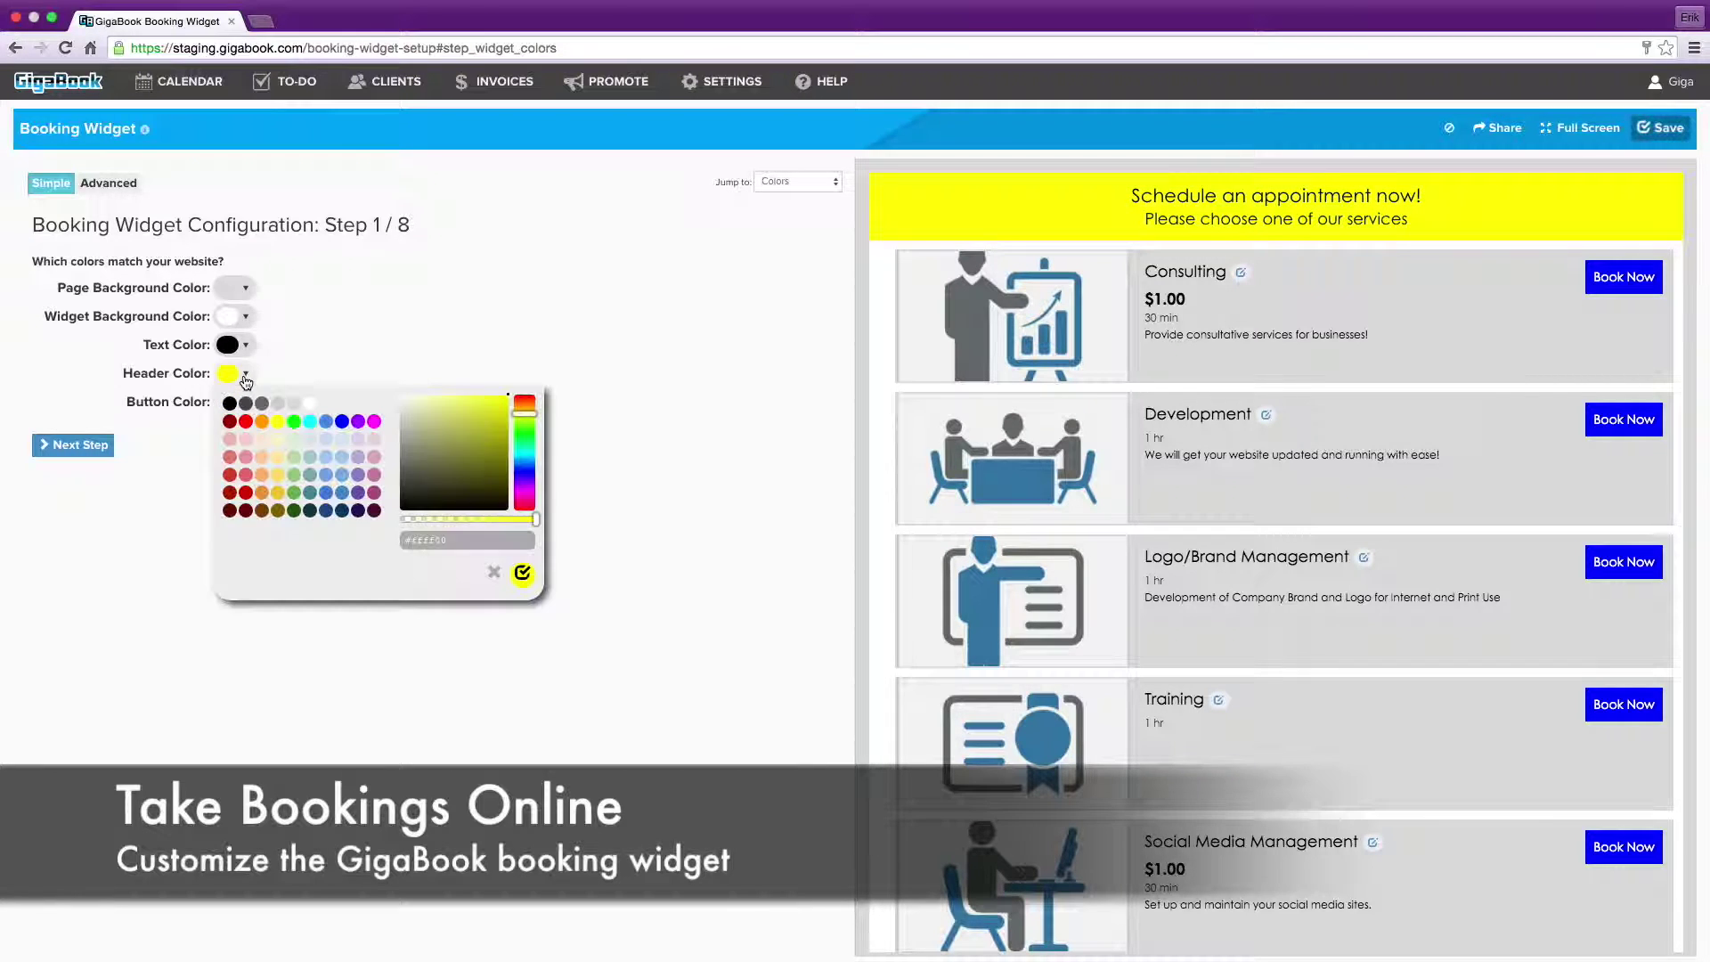
pyautogui.click(344, 424)
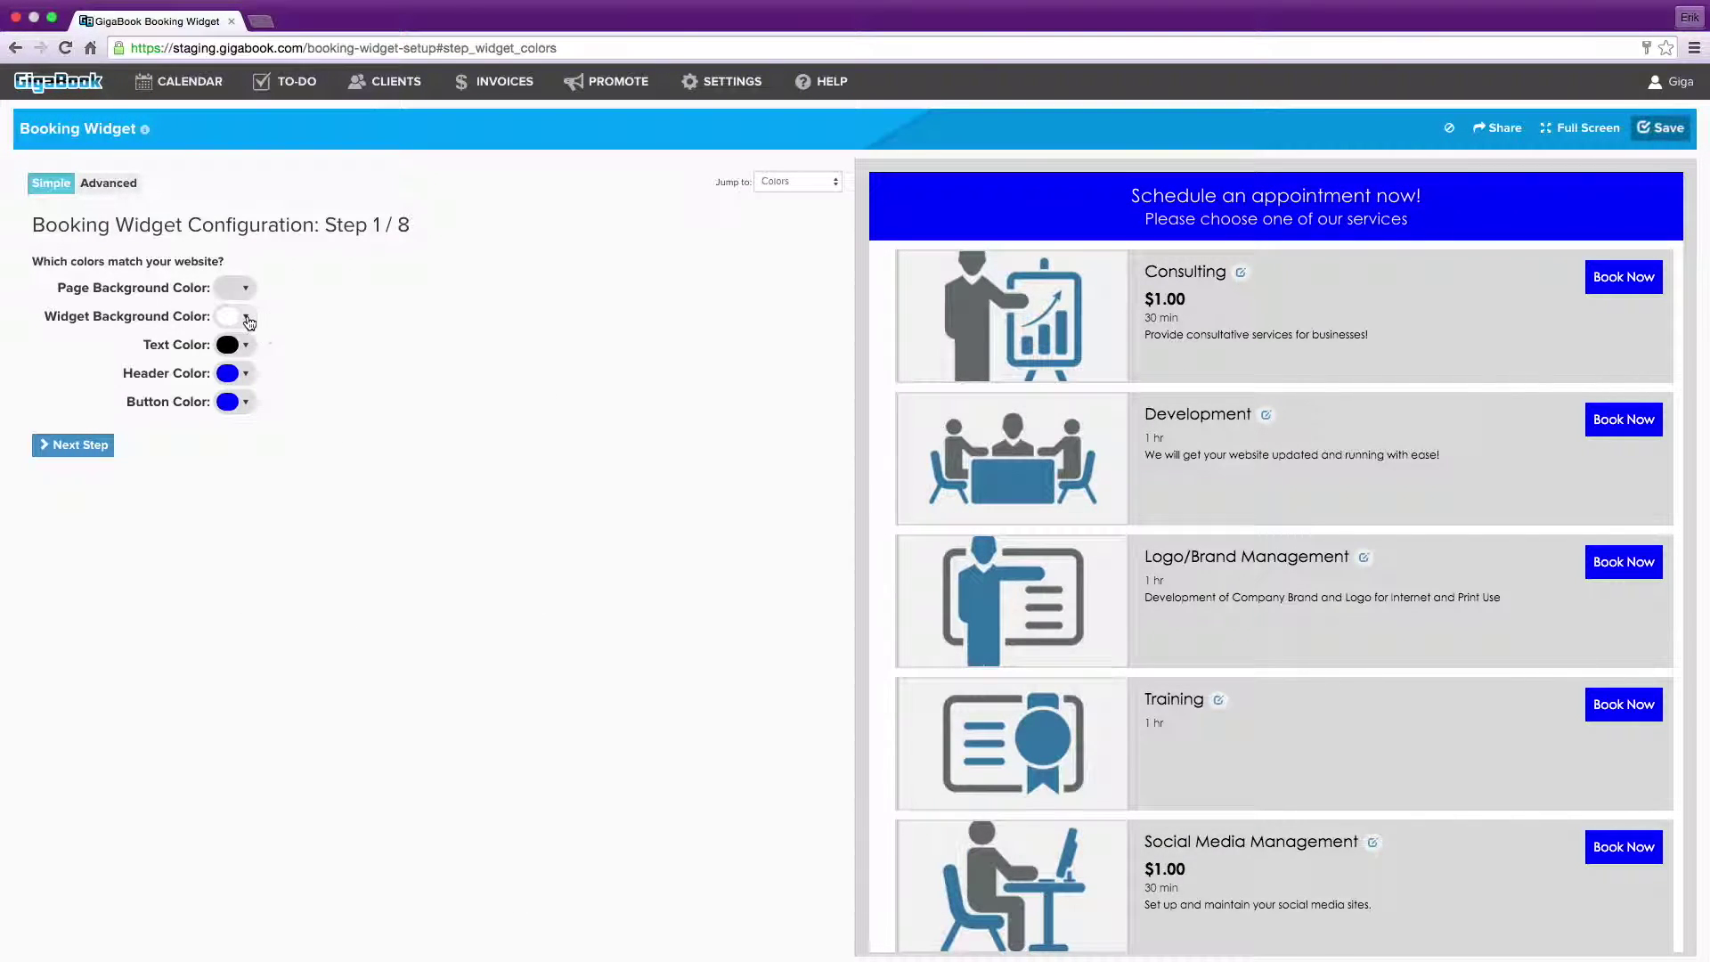
# - Try orange as the widget background color, set it back to white, and save the color settings
pyautogui.click(250, 317)
pyautogui.click(261, 369)
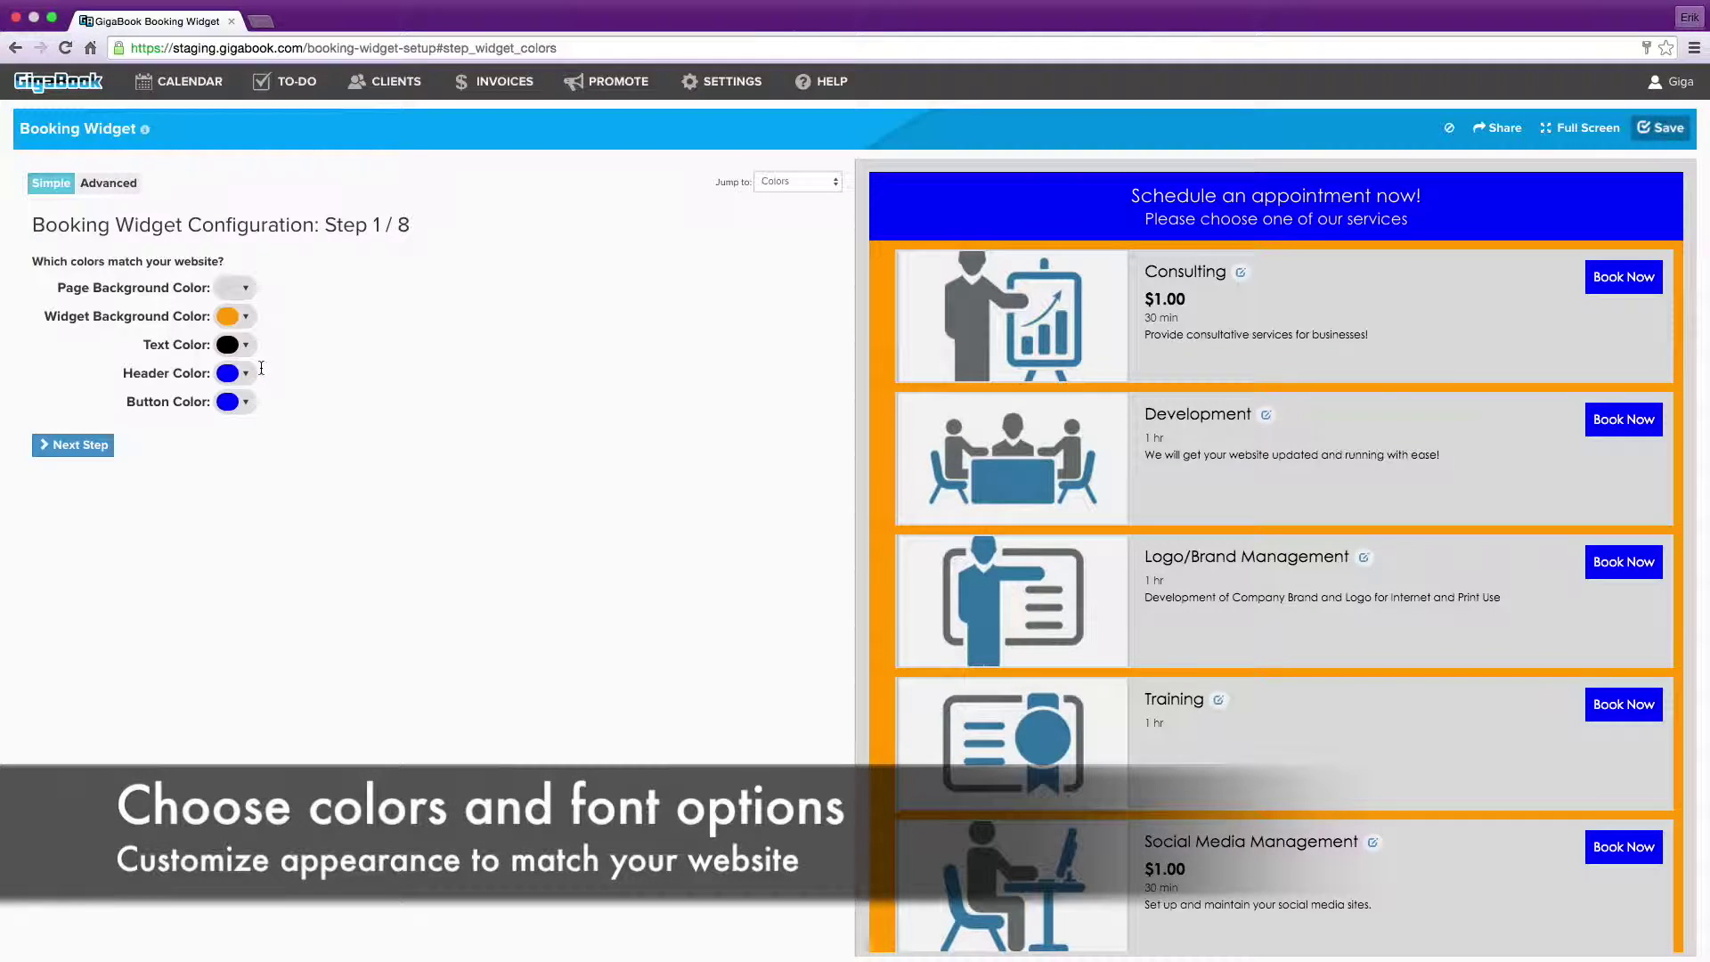
pyautogui.click(246, 317)
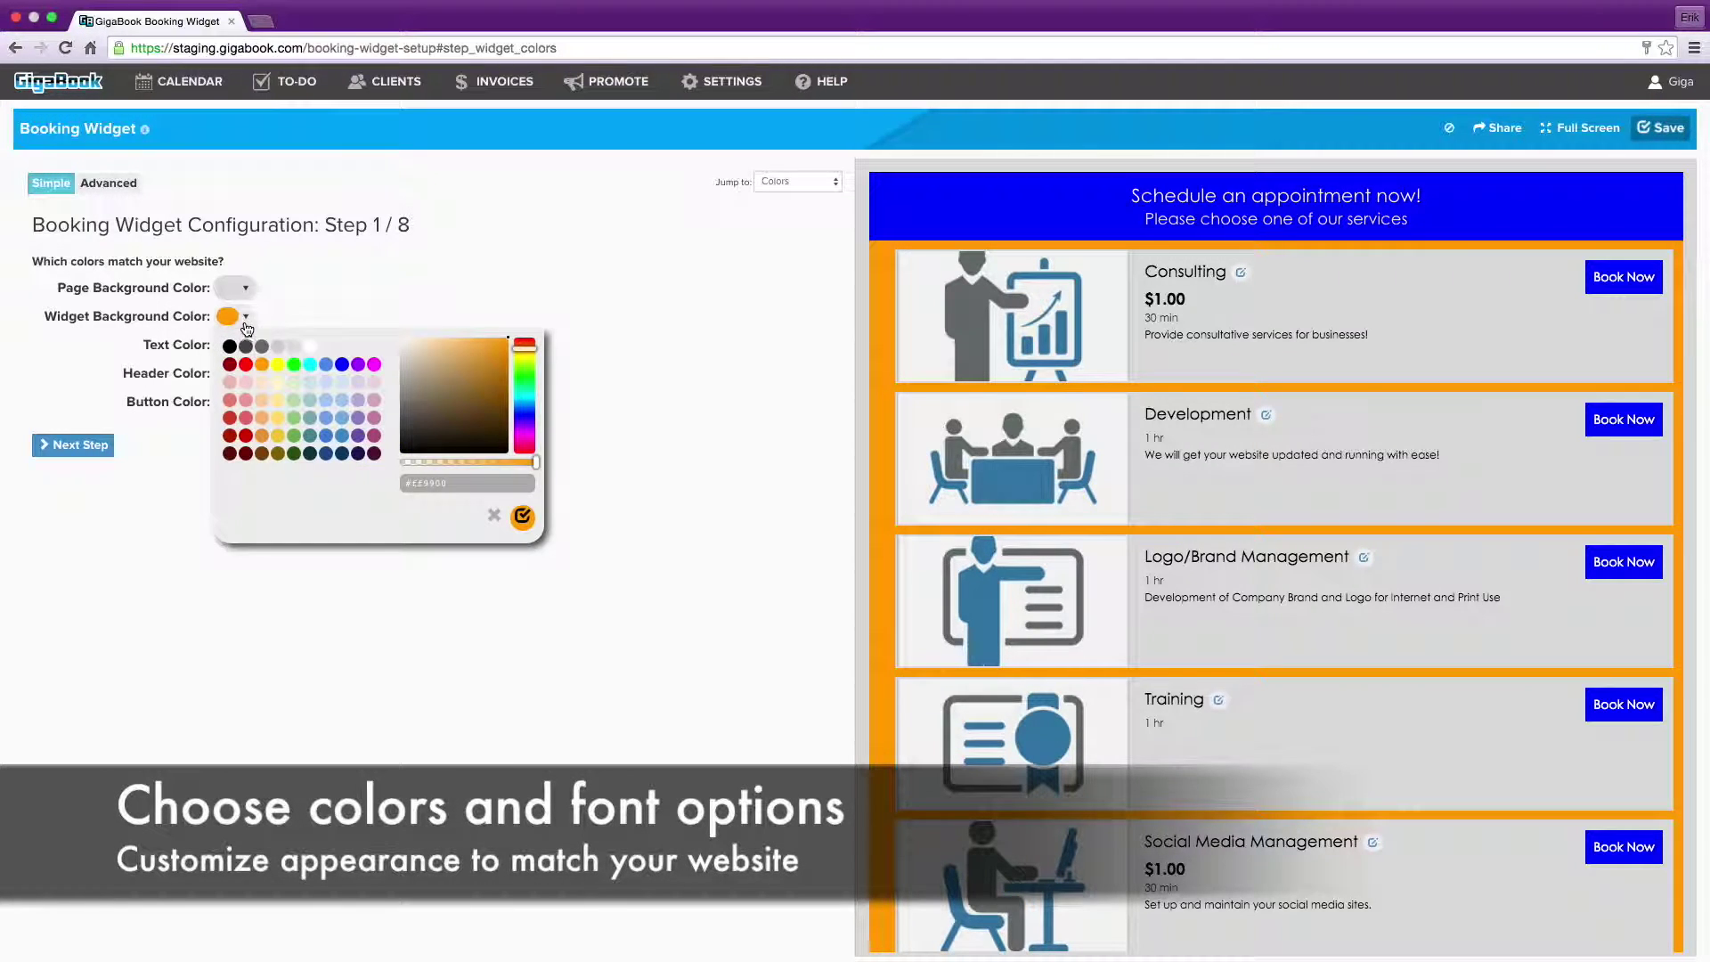
pyautogui.click(311, 348)
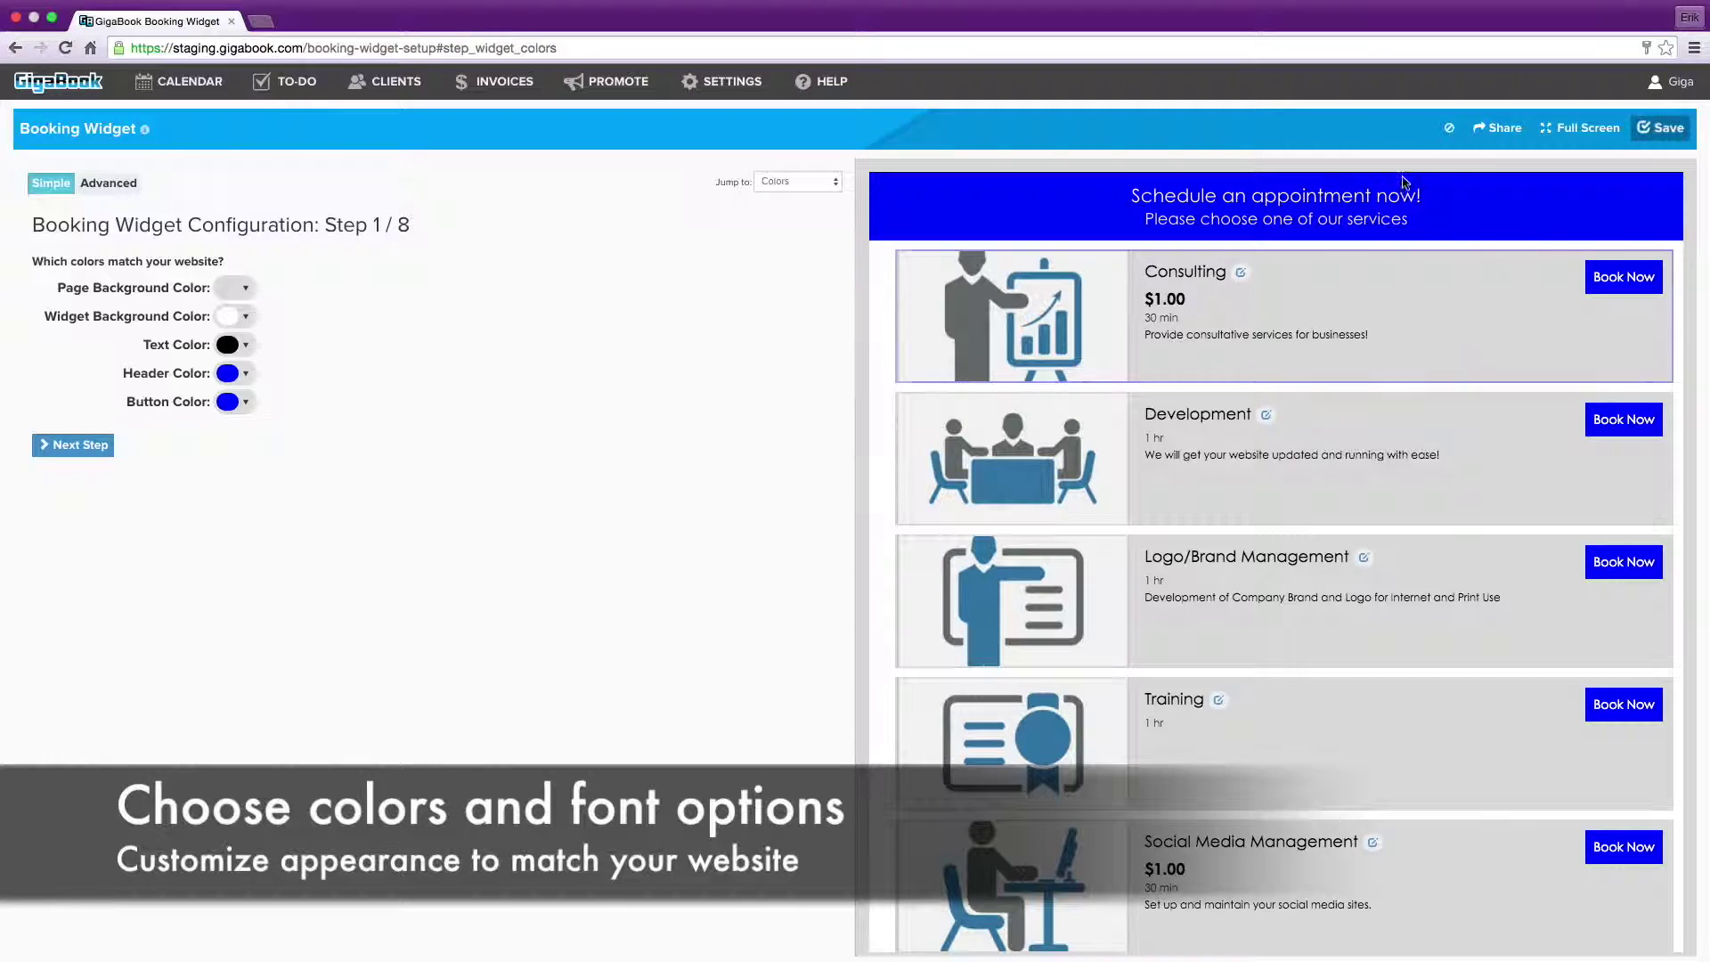
pyautogui.click(1662, 127)
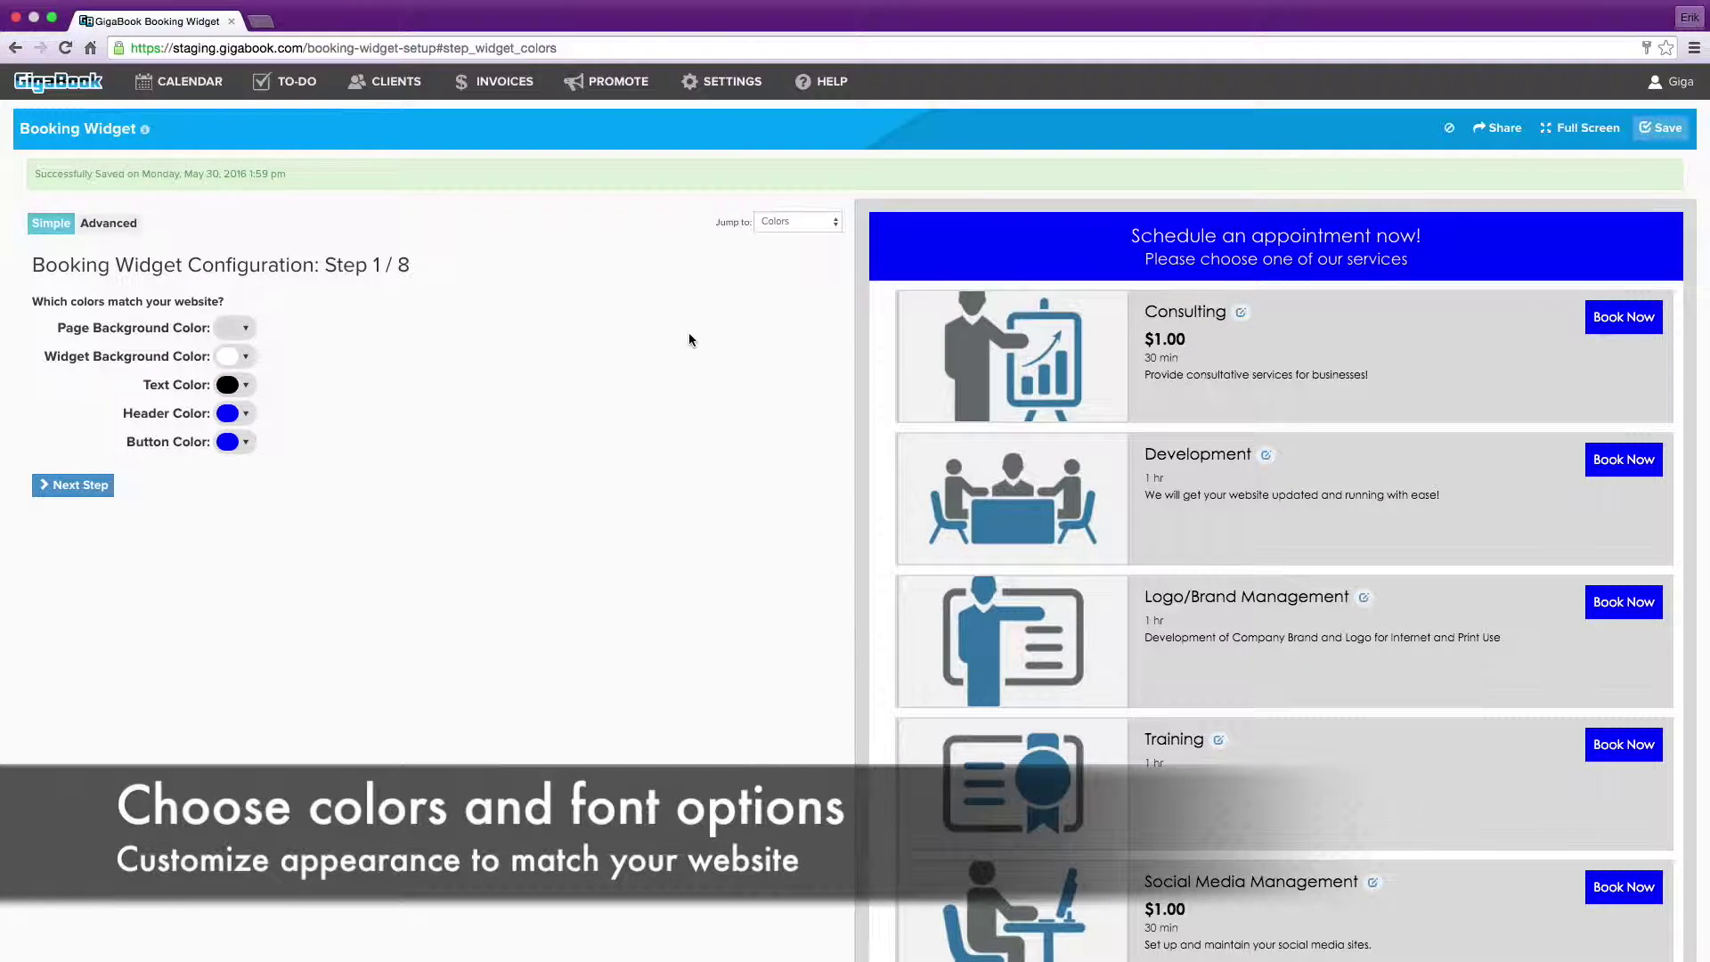
# - Go to the widget's font settings, try ProximaNova, choose Times New Roman instead, and save
pyautogui.click(93, 485)
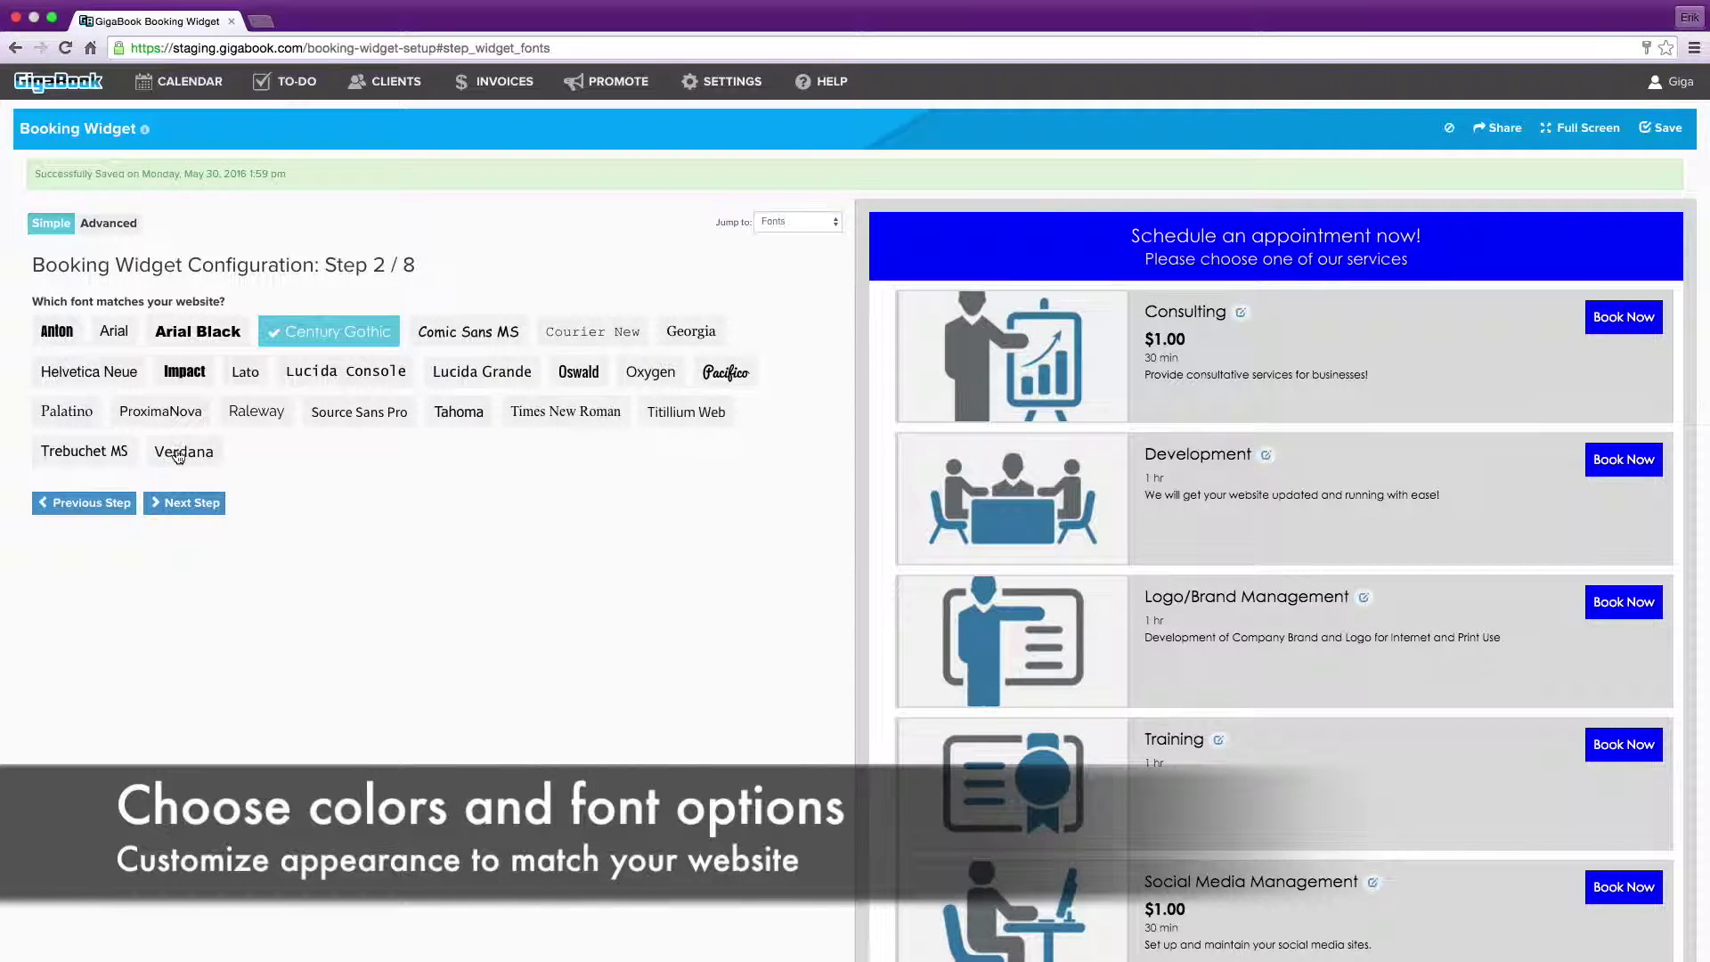
pyautogui.click(165, 411)
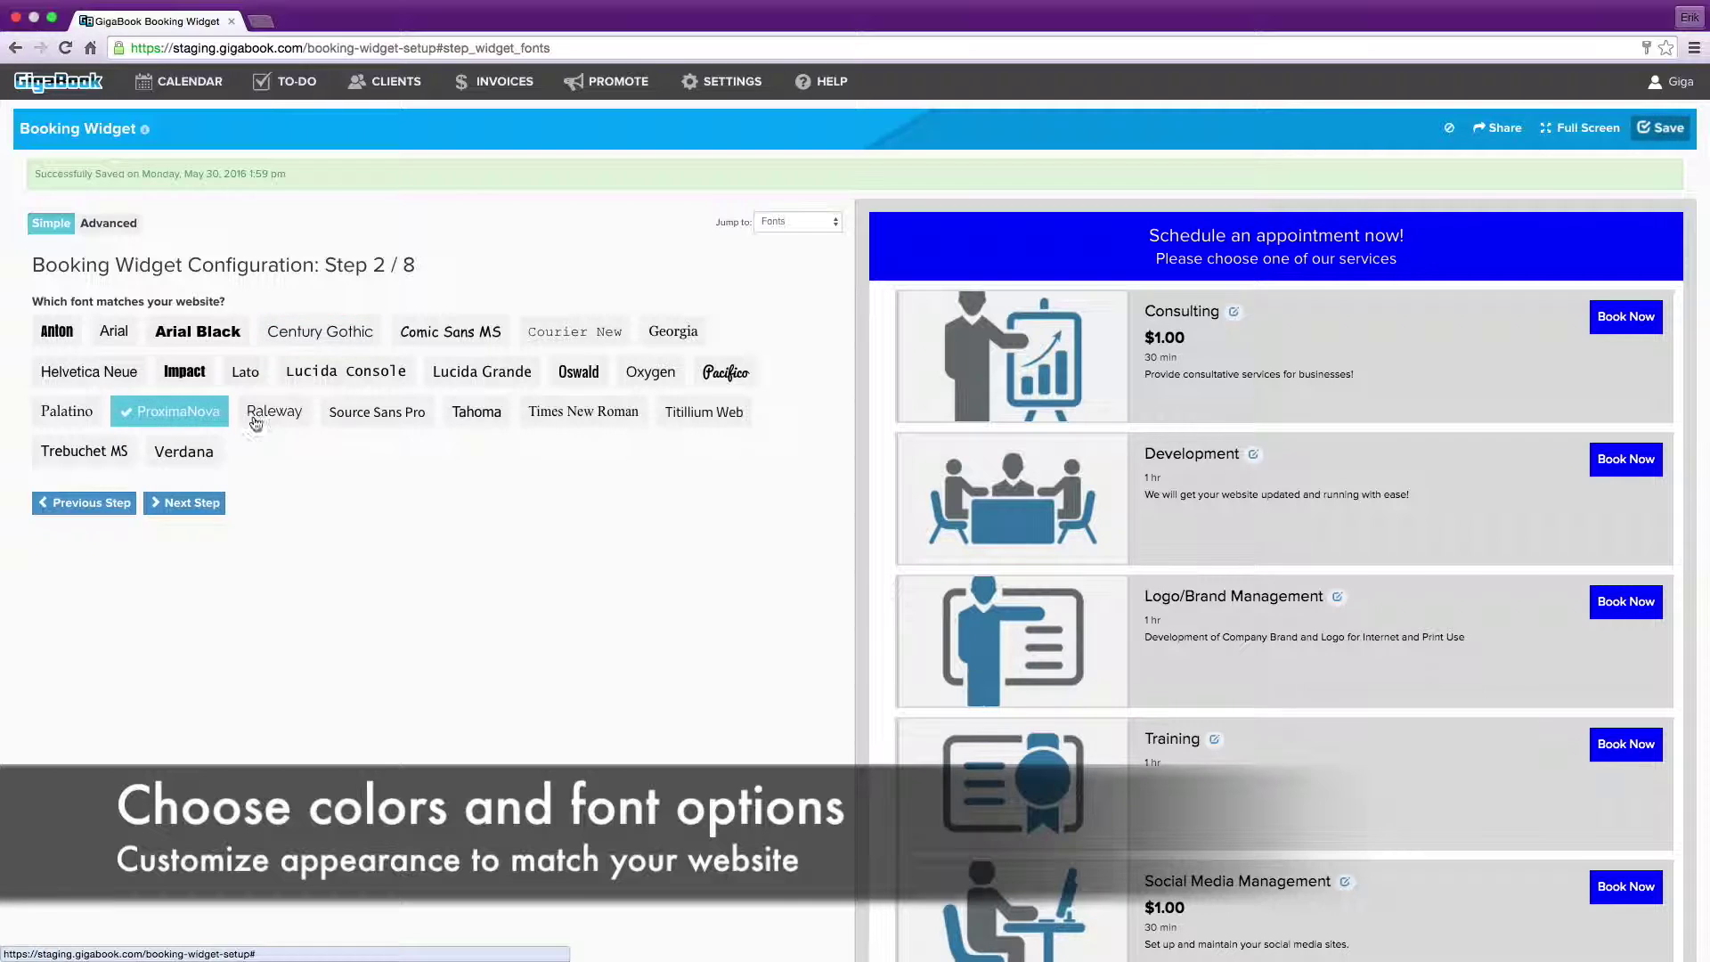
pyautogui.click(577, 415)
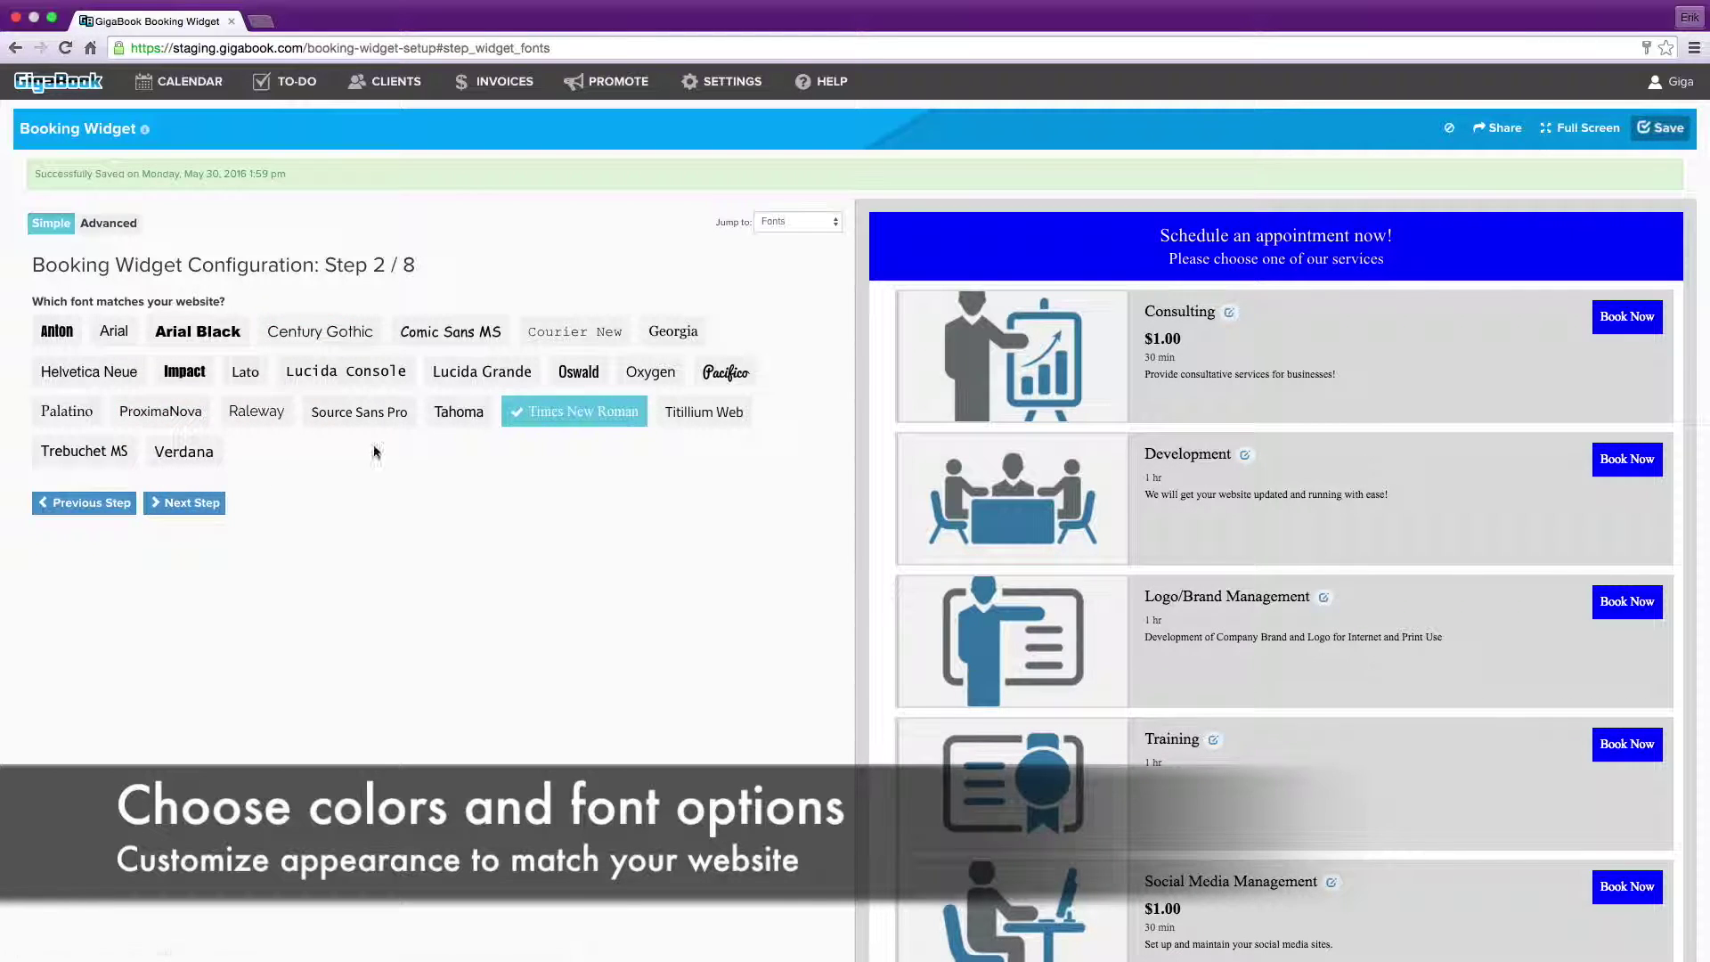
pyautogui.click(1650, 132)
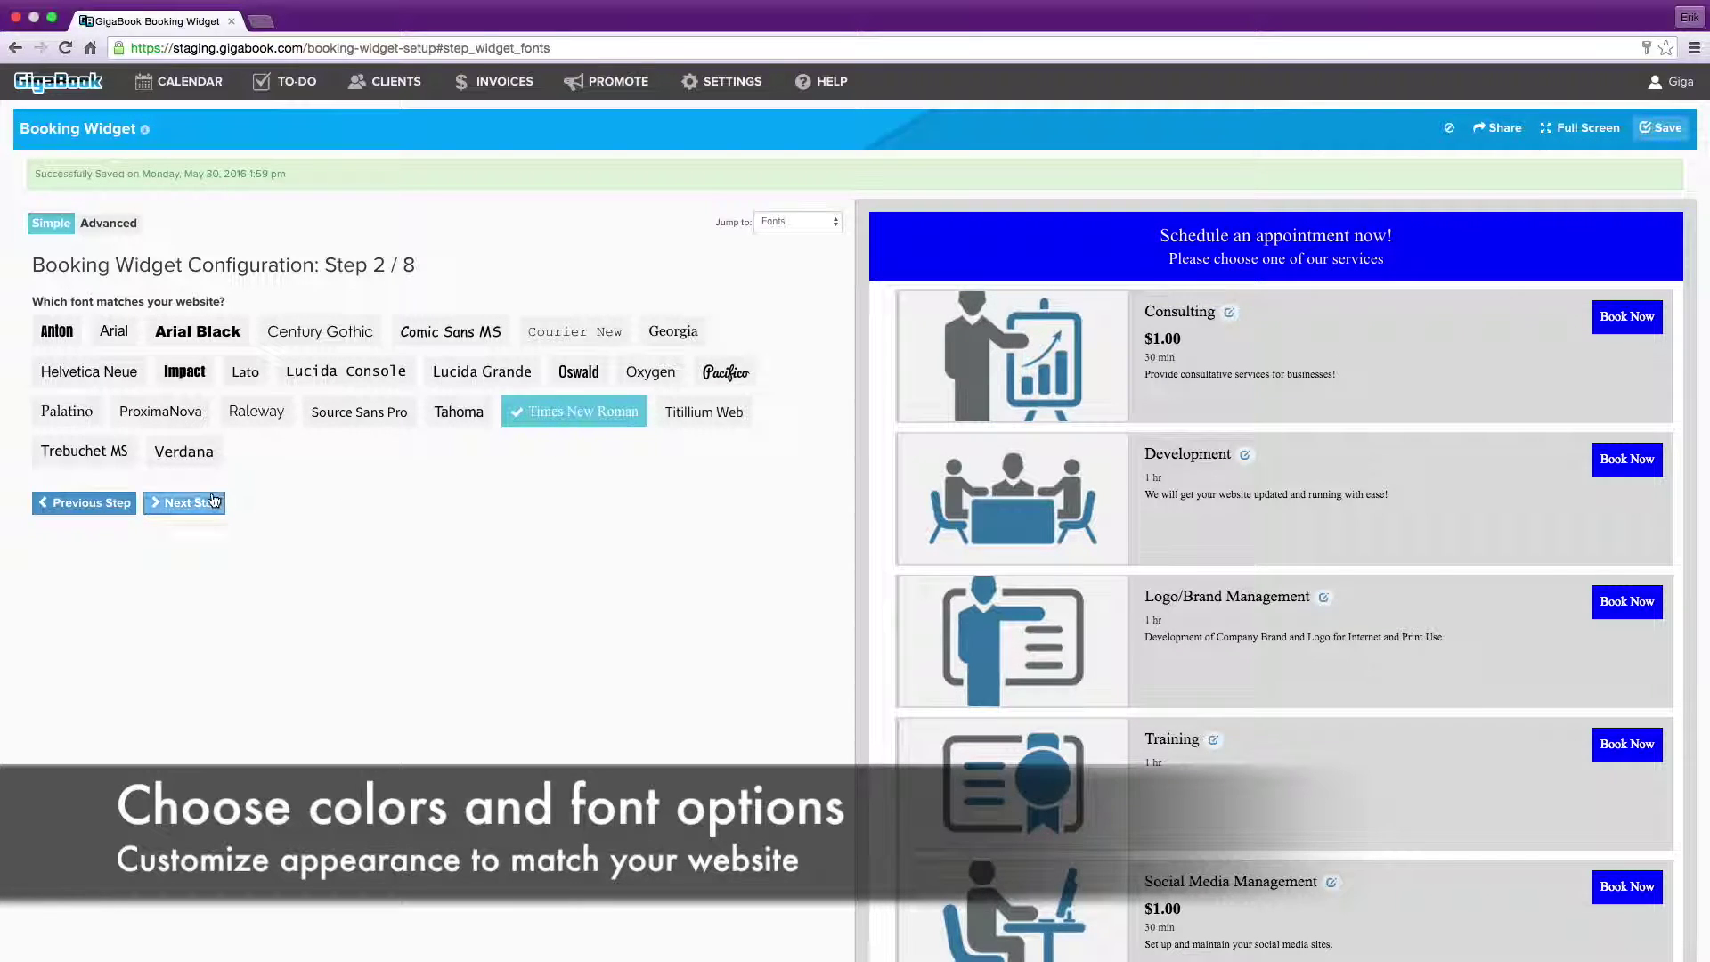
# - Give the widget the three-column layout with a booking button under each service, enable rounded corners, and save
pyautogui.click(187, 503)
pyautogui.click(392, 468)
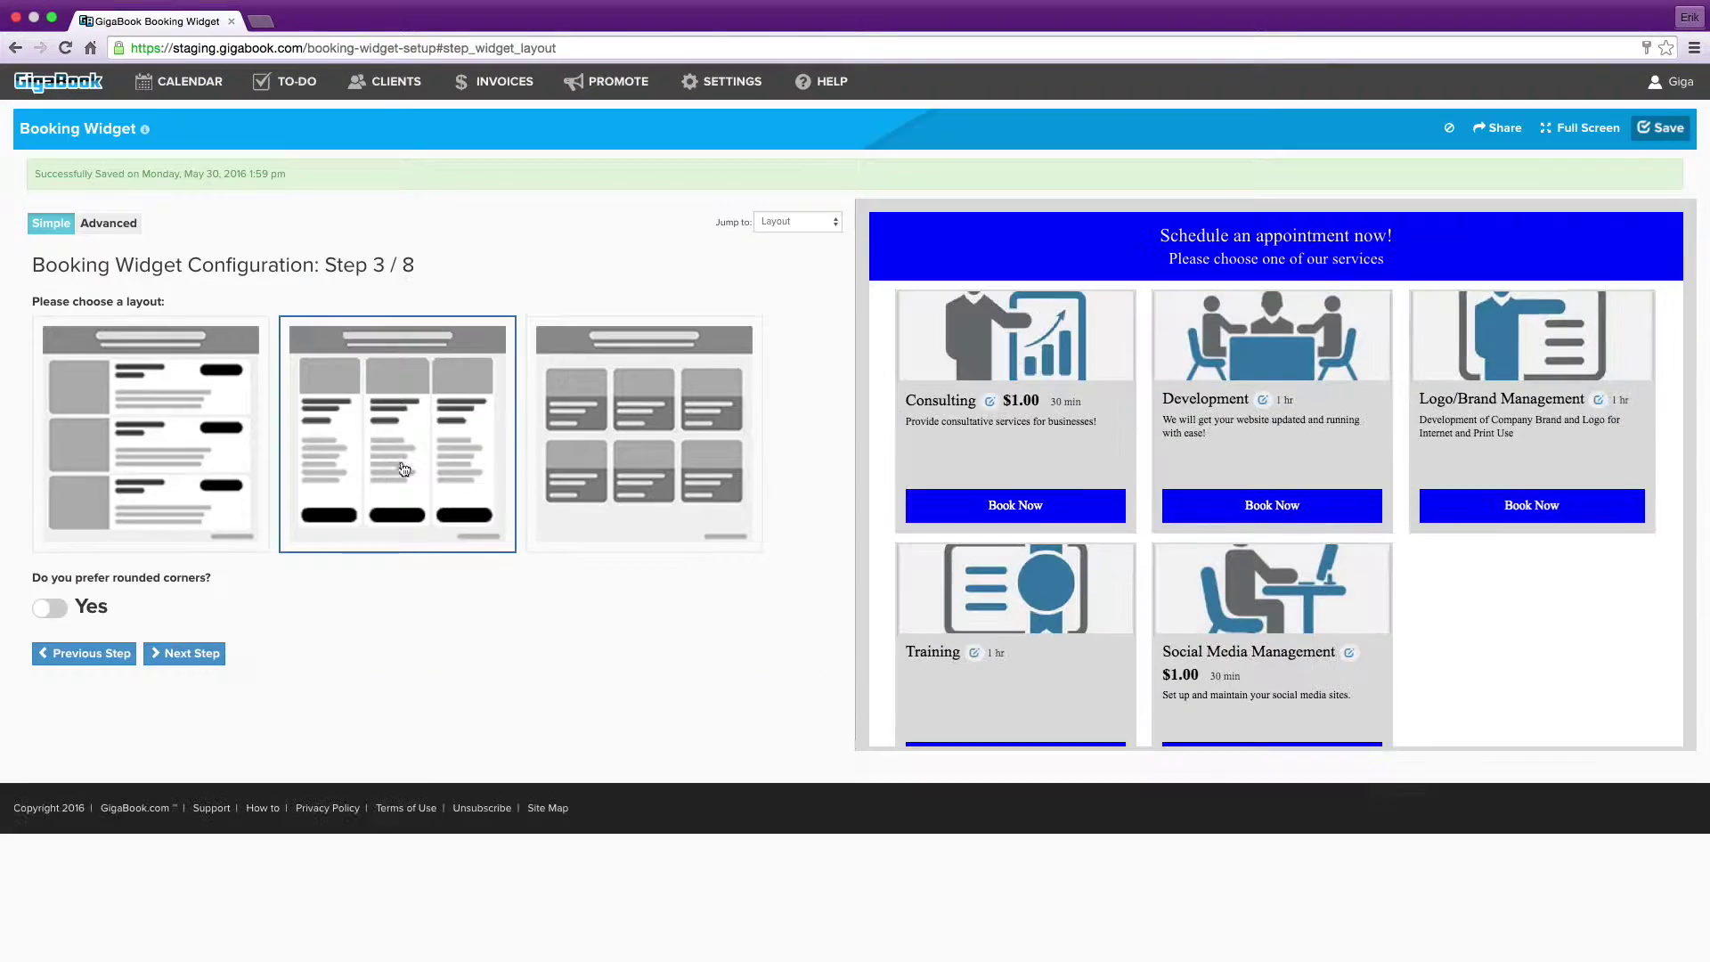
pyautogui.click(587, 460)
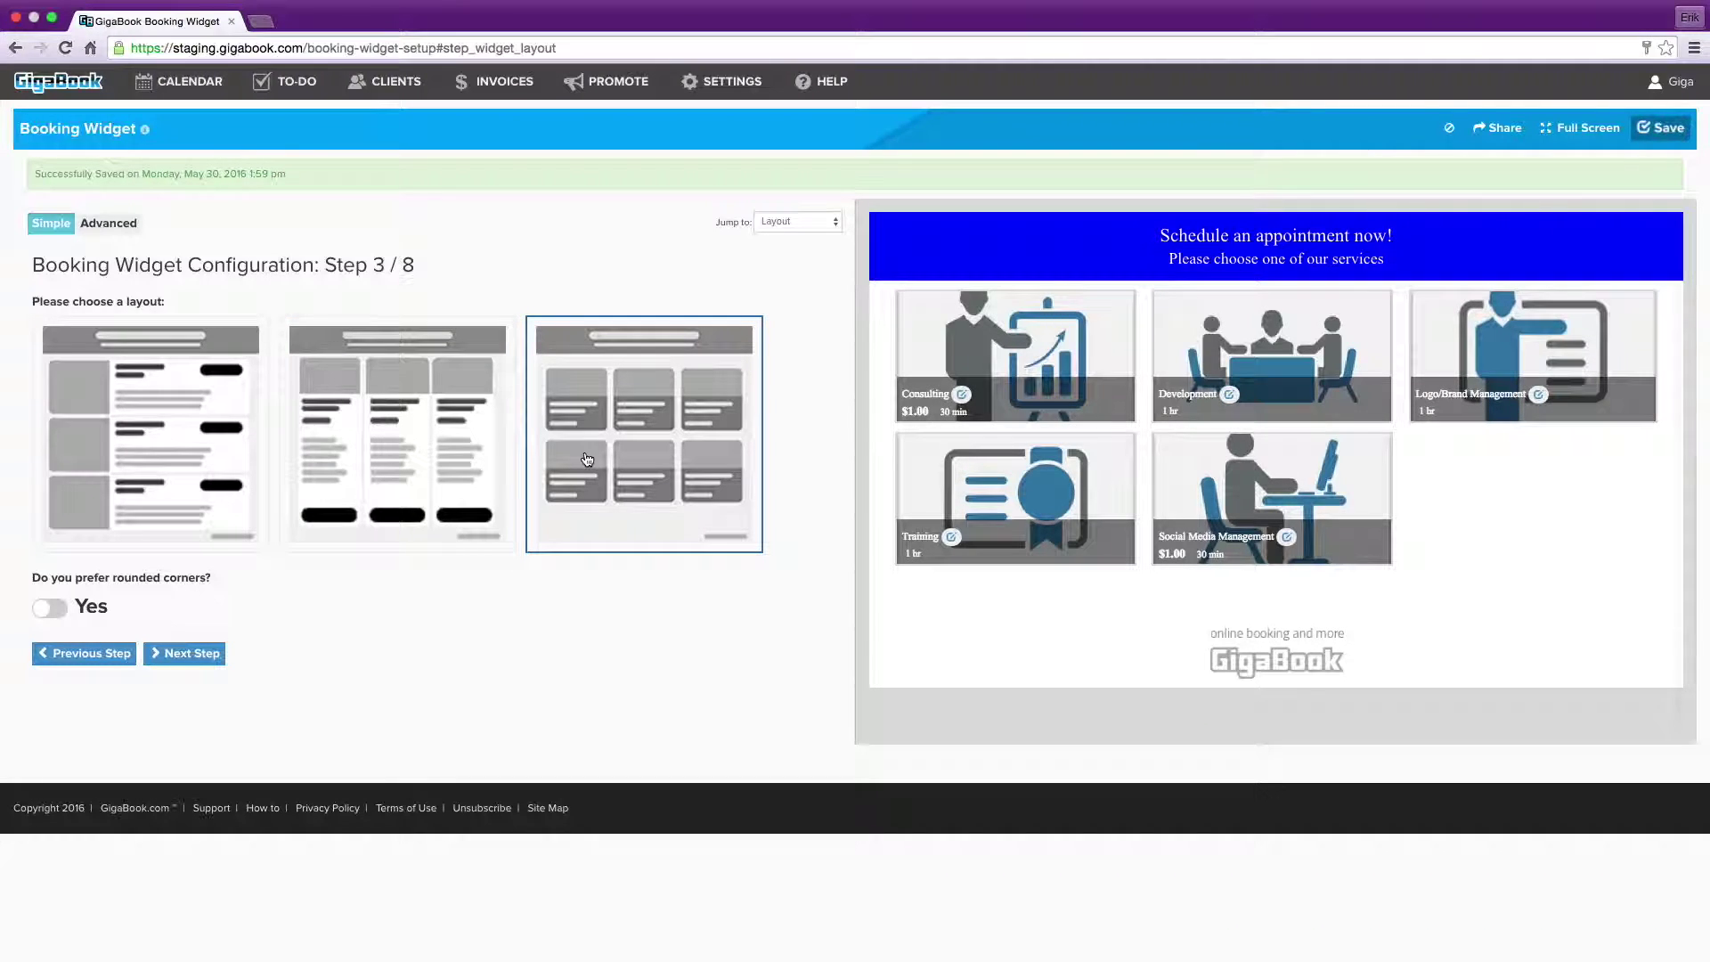
pyautogui.click(400, 460)
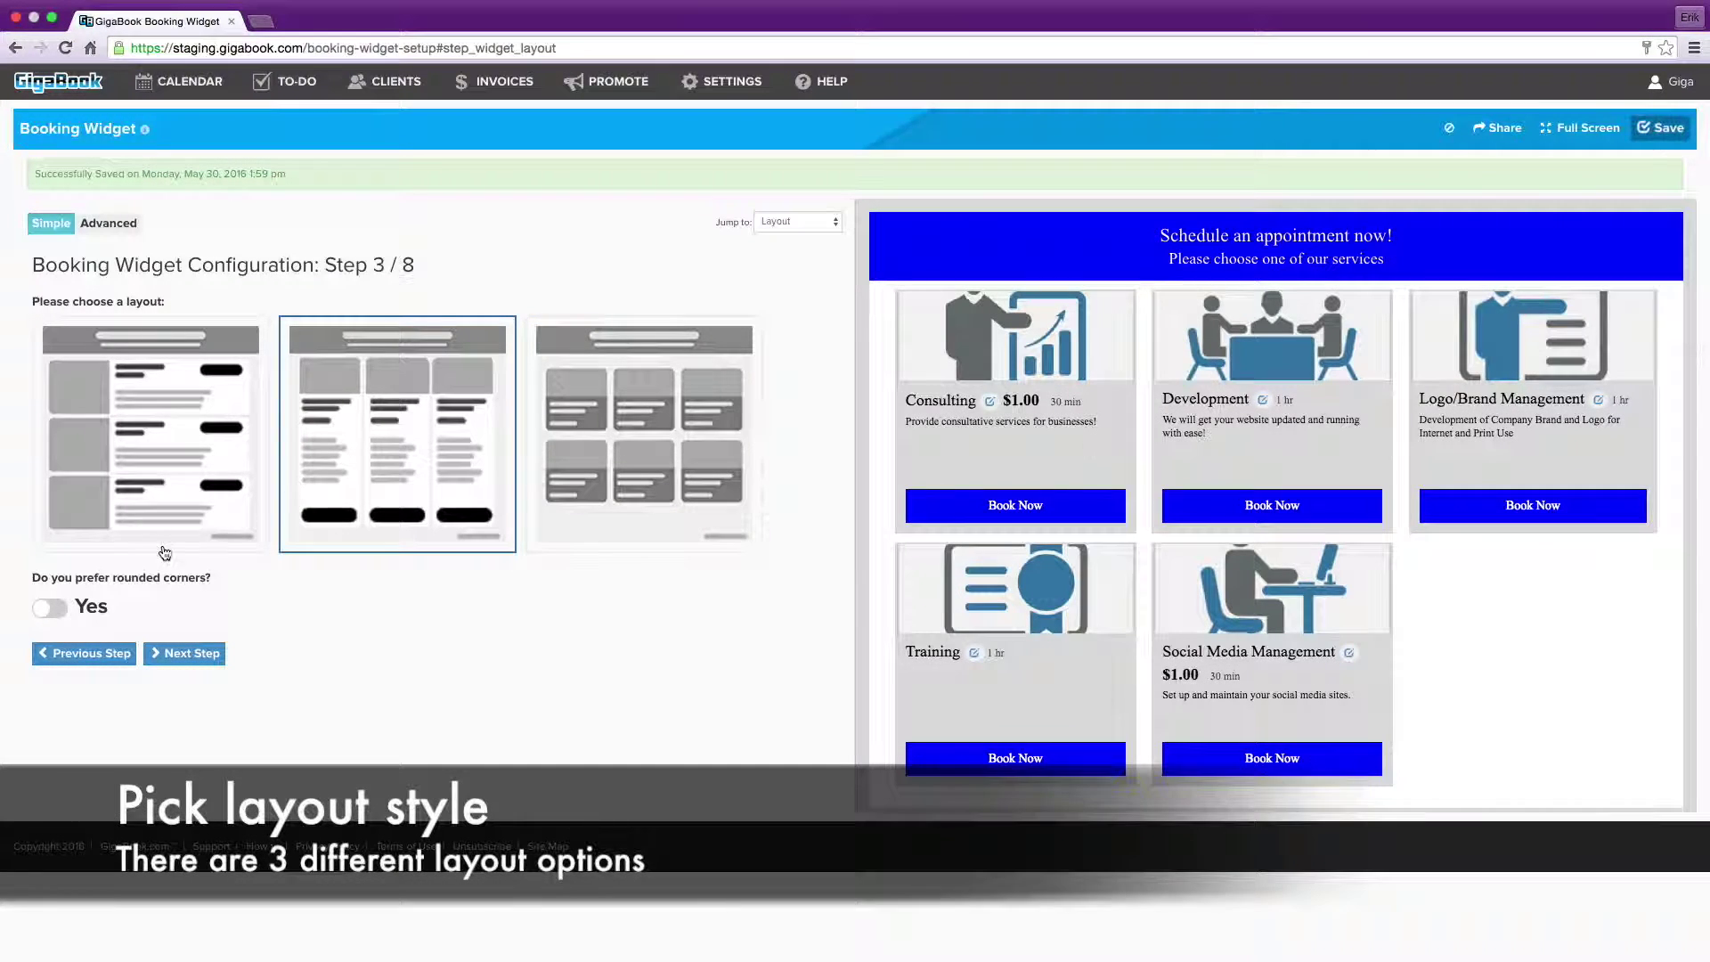
pyautogui.click(53, 609)
pyautogui.click(1651, 127)
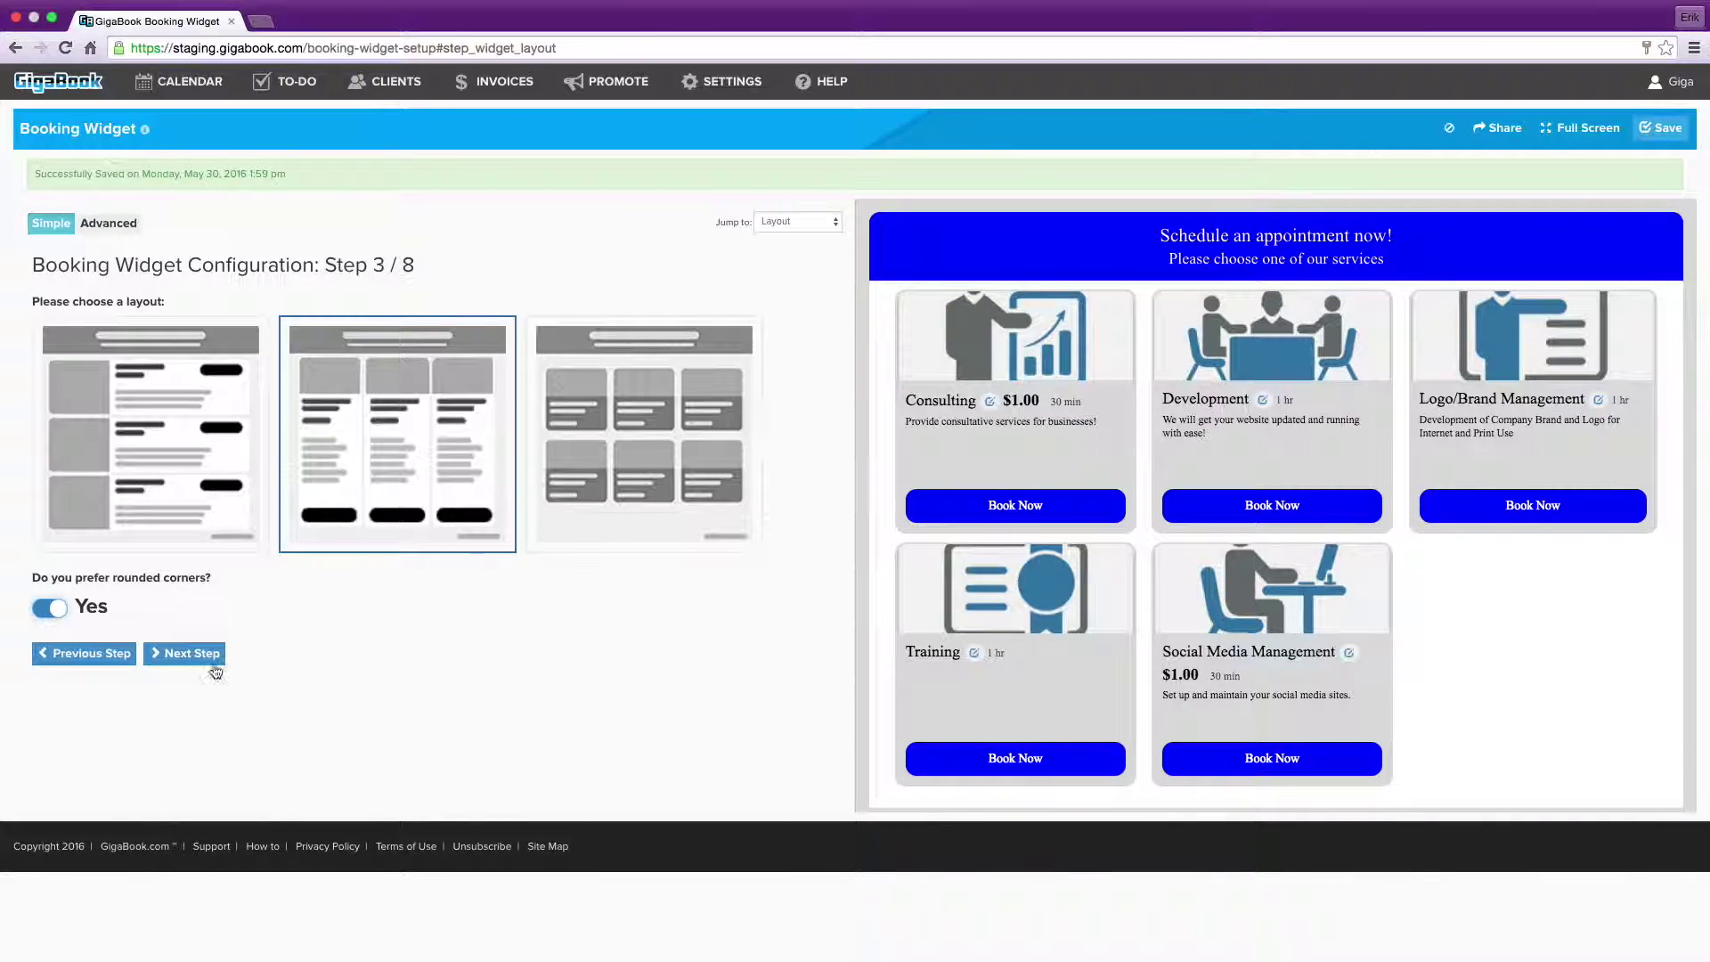
# - Go to the booking choice options and read the help on choosing different services and on the "No Preference" choice
pyautogui.click(187, 654)
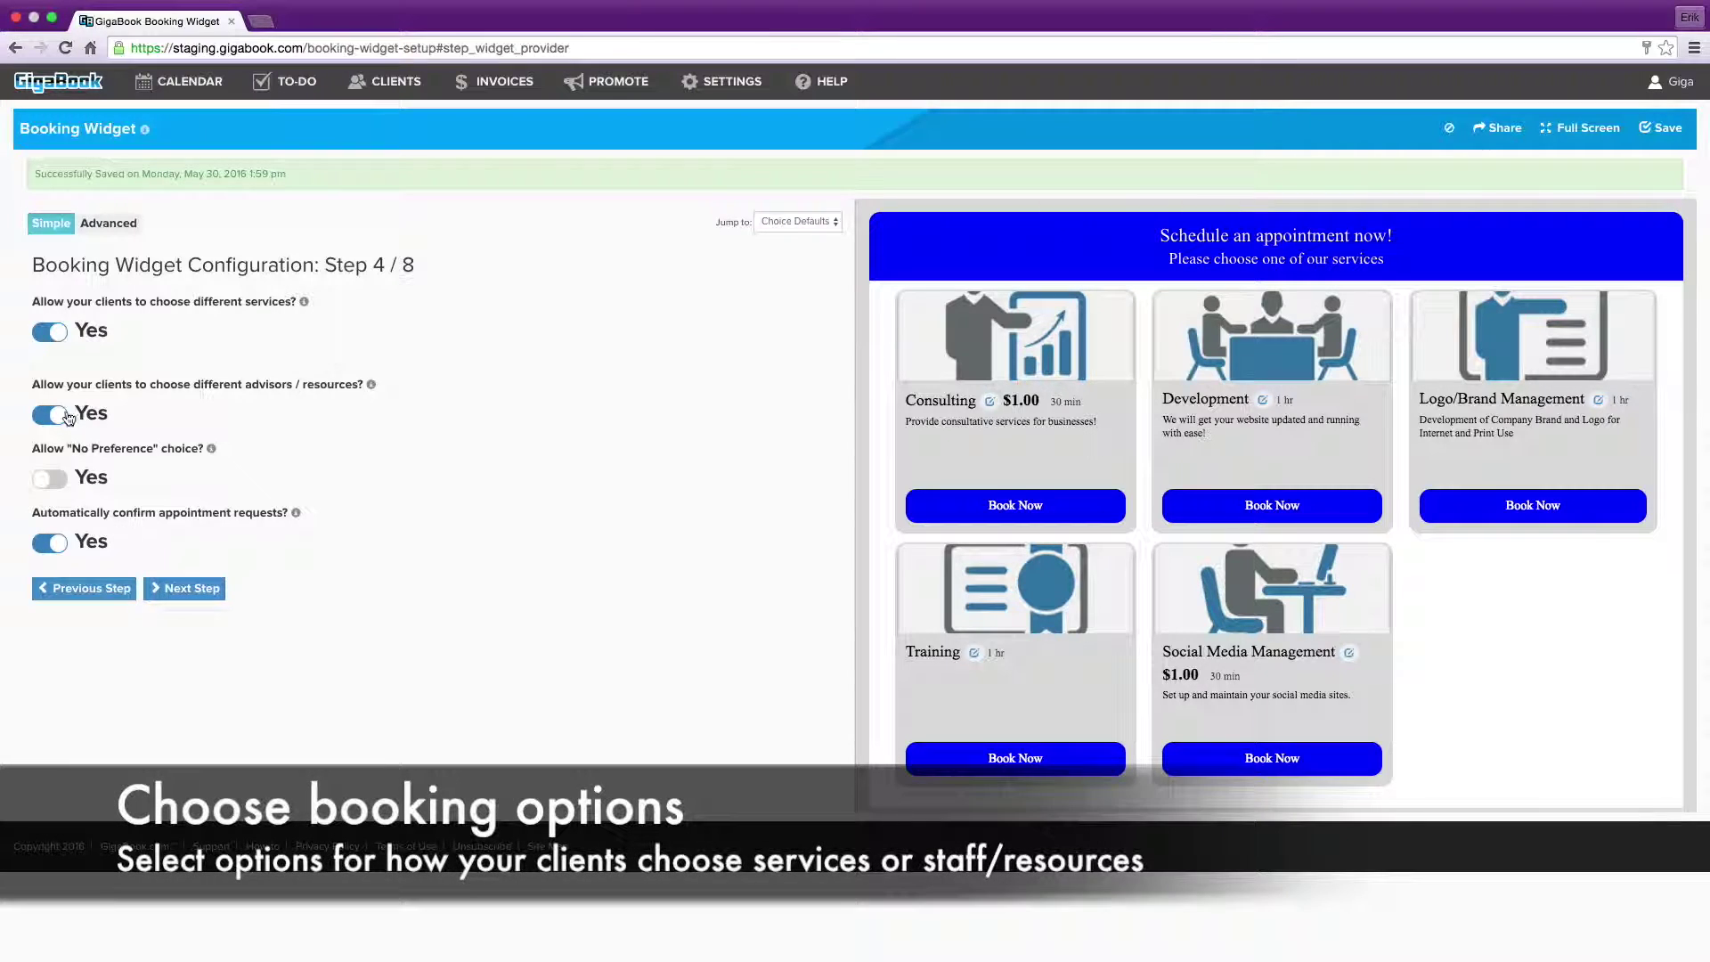
pyautogui.click(303, 303)
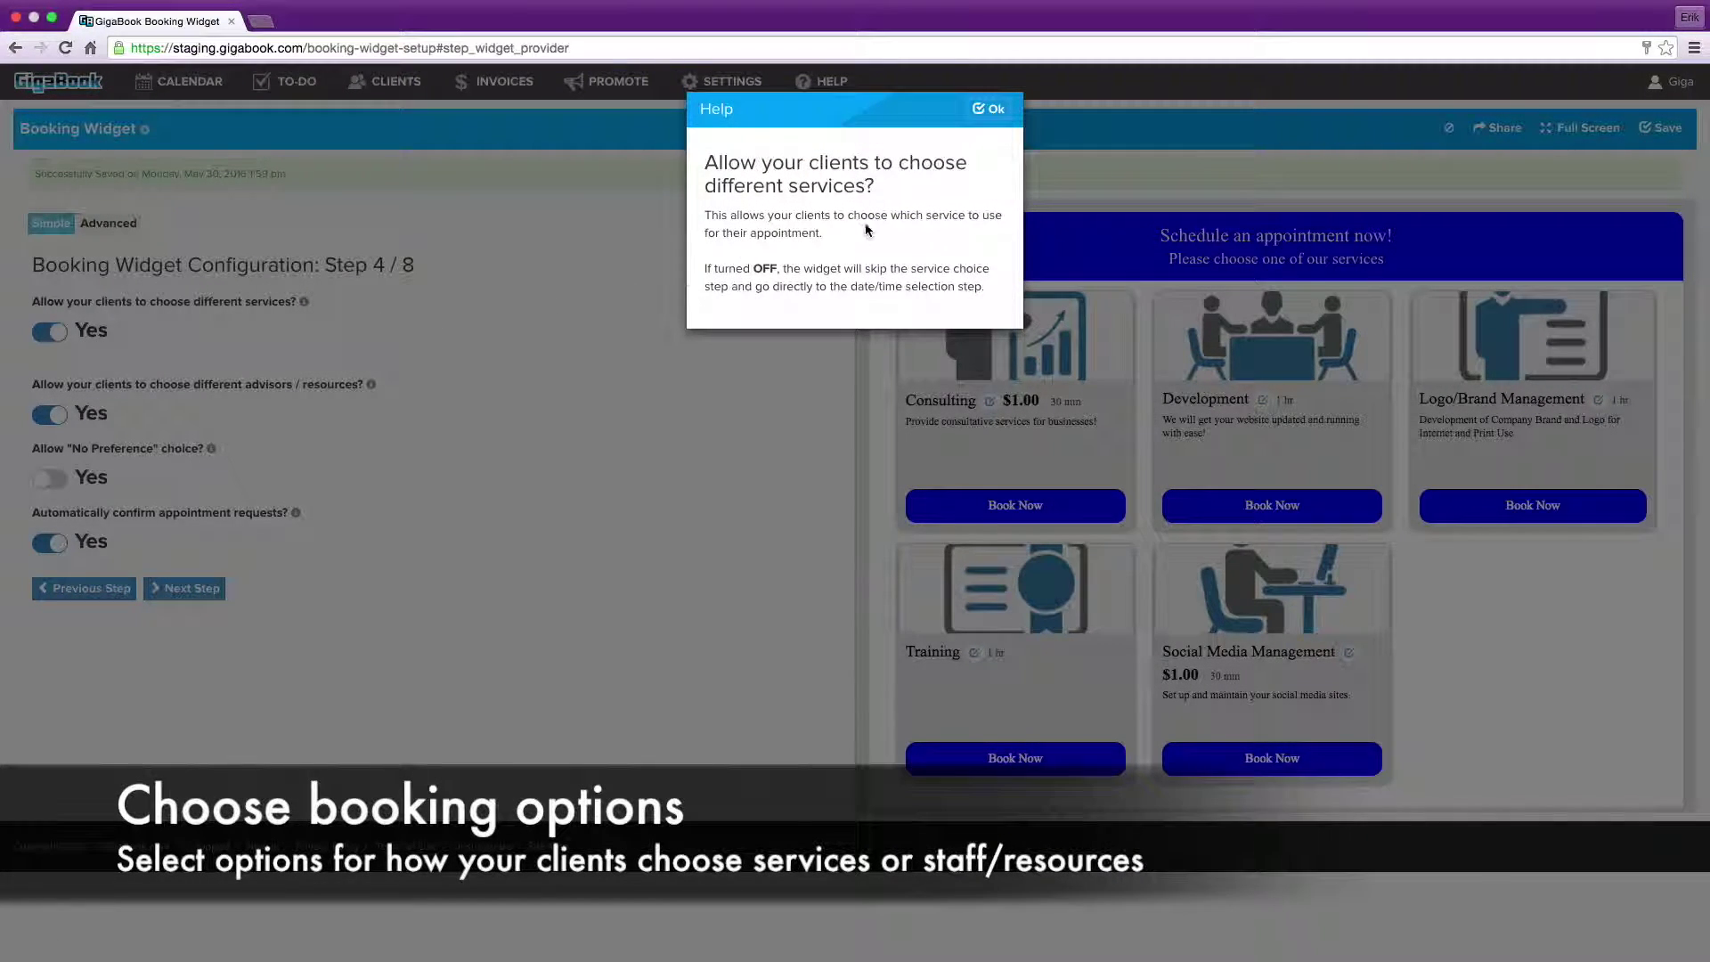
pyautogui.click(987, 110)
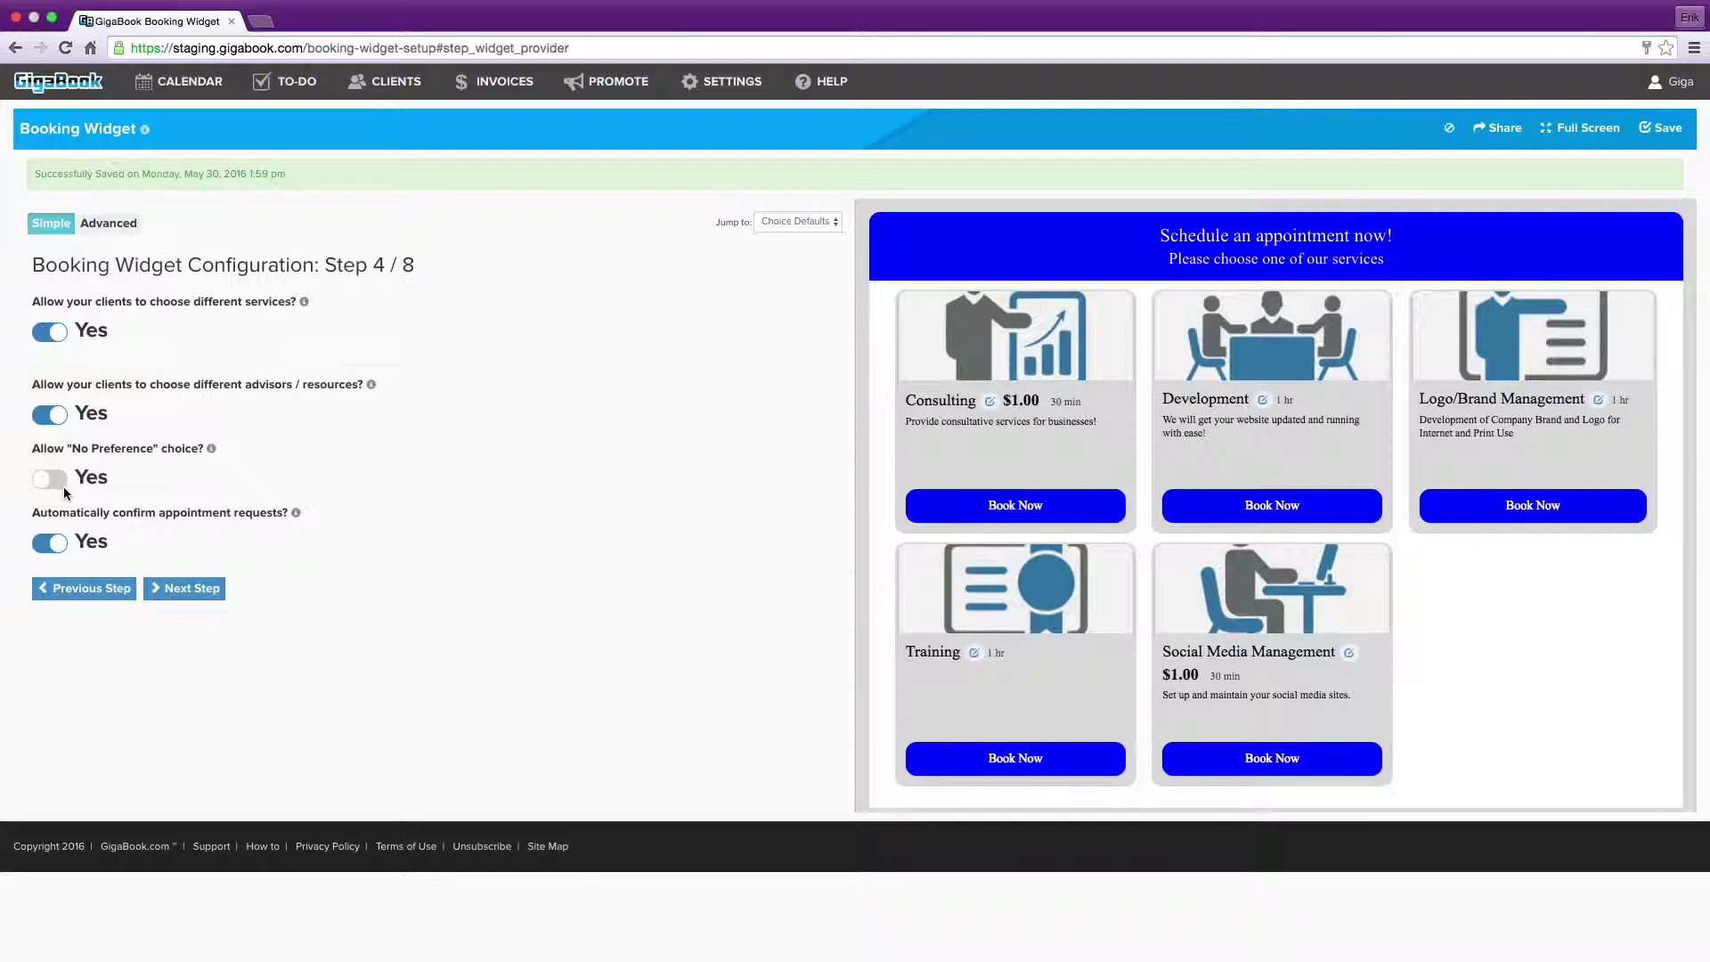
pyautogui.click(211, 451)
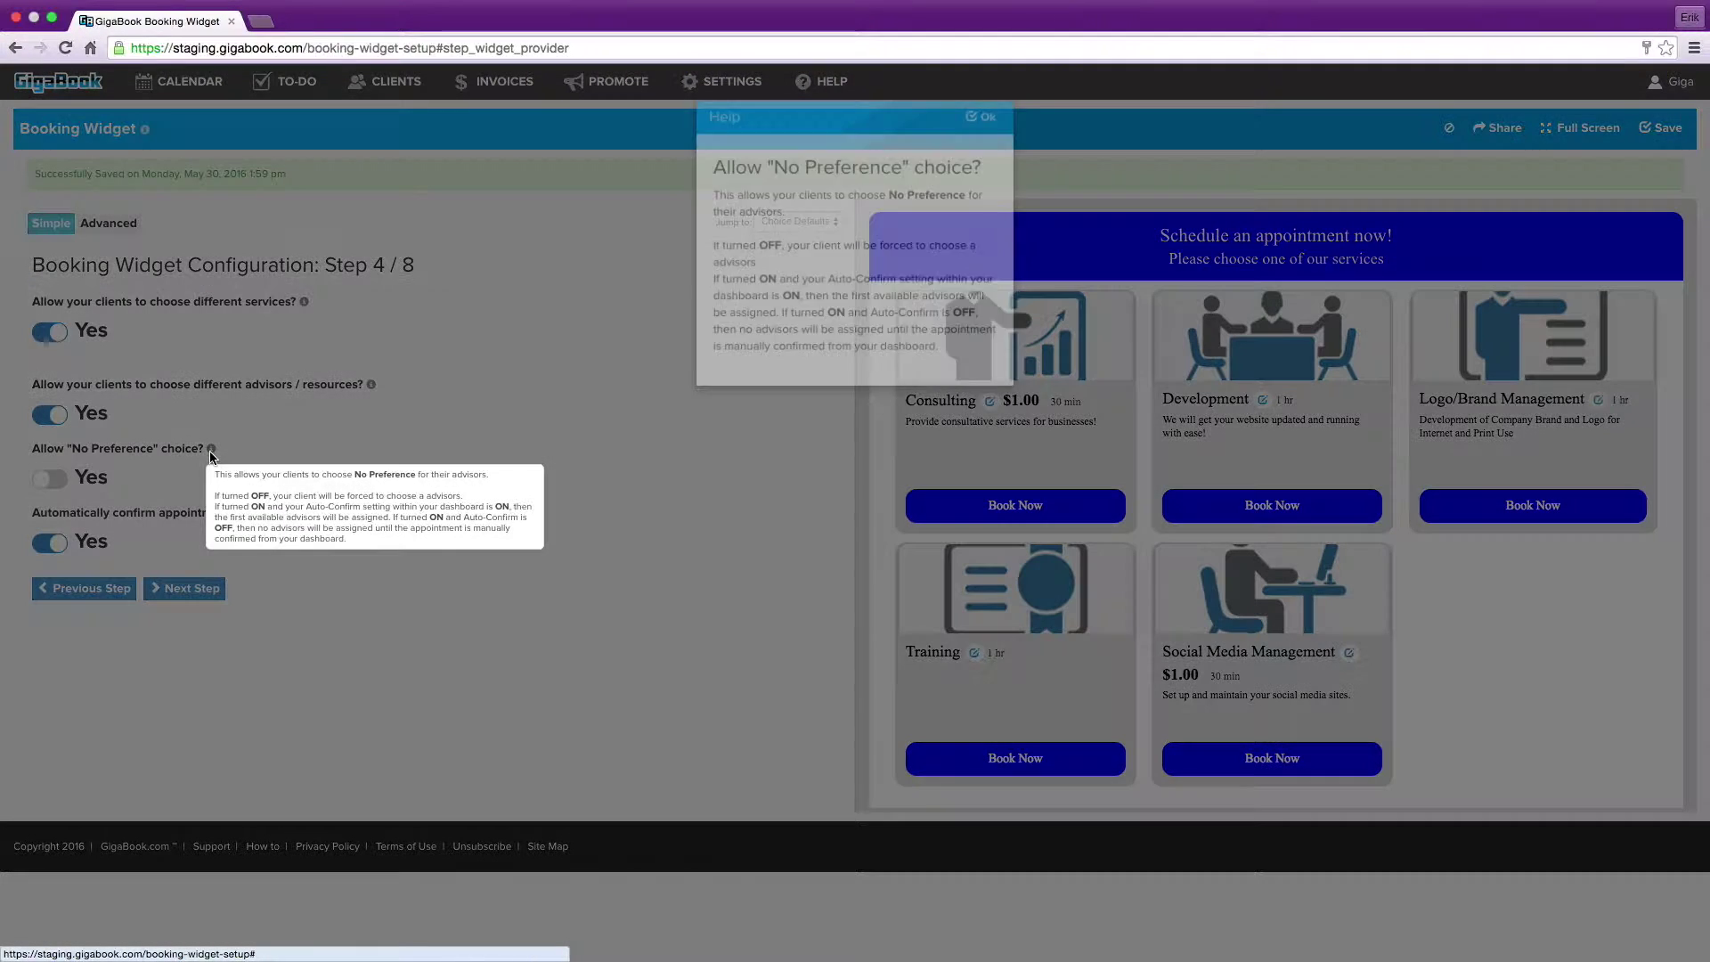
pyautogui.click(993, 110)
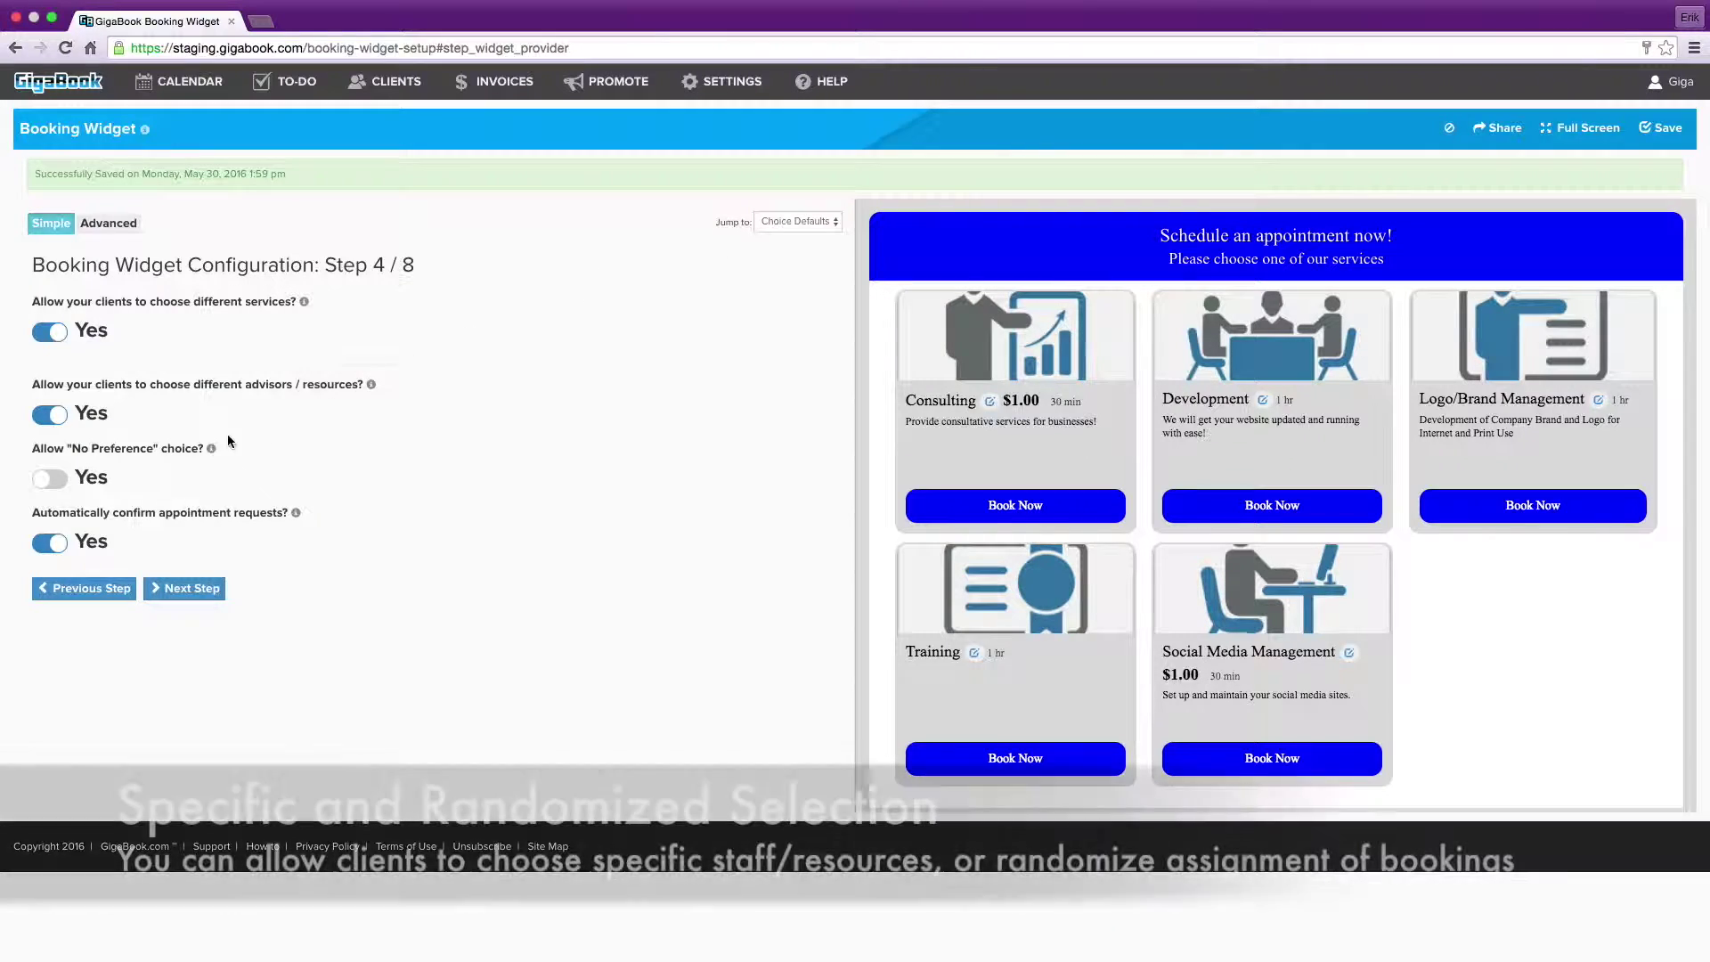
# - Allow the "No Preference" choice and keep automatic assignment on choosing available advisors by custom sorting/priority
pyautogui.click(53, 485)
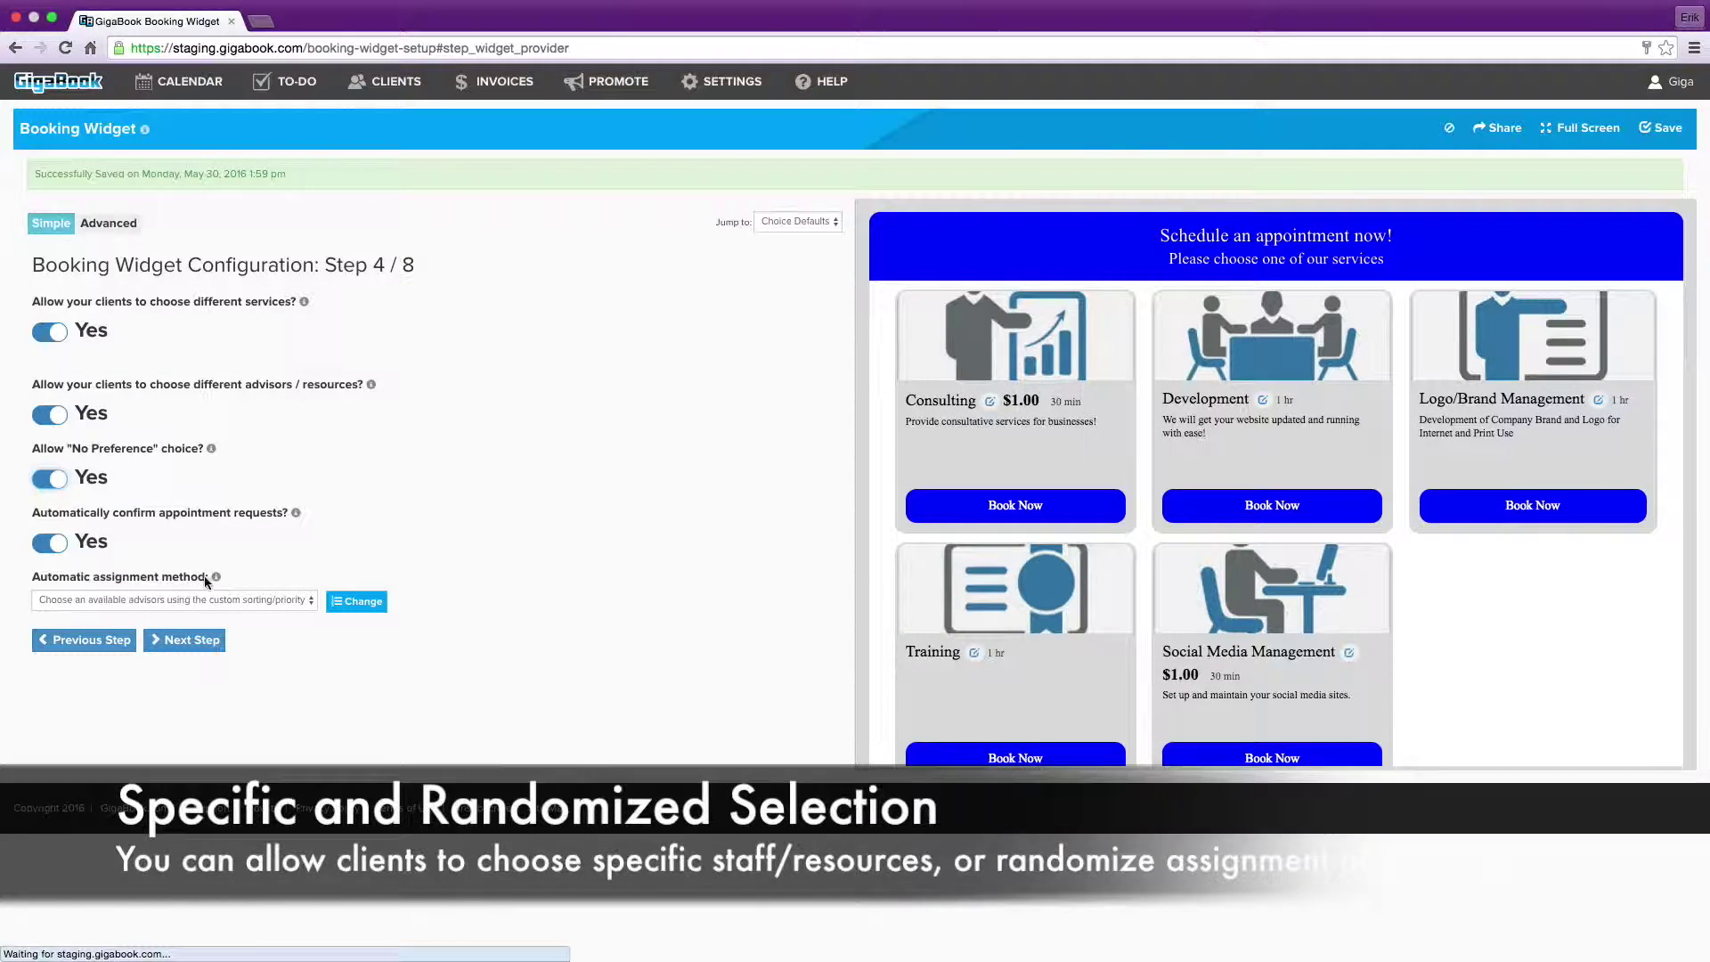
pyautogui.click(301, 598)
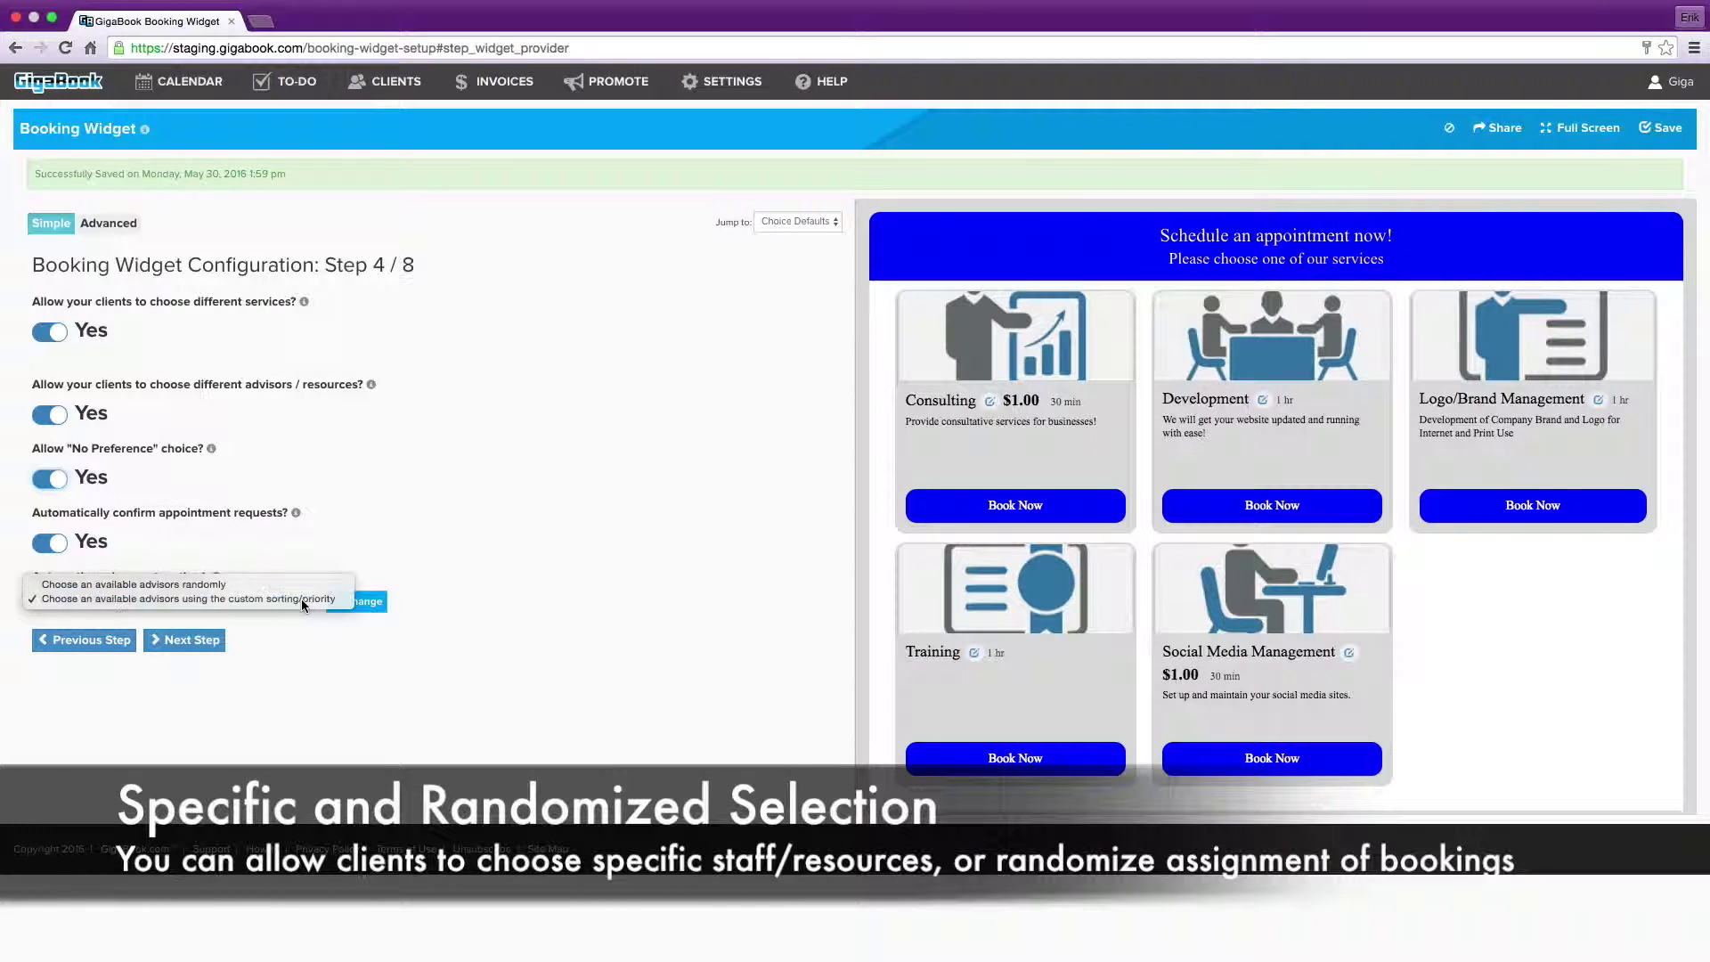
pyautogui.click(301, 598)
# - Move the third advisor to first place and the eighth to fifth in the advisor priority order, and save it
pyautogui.click(365, 603)
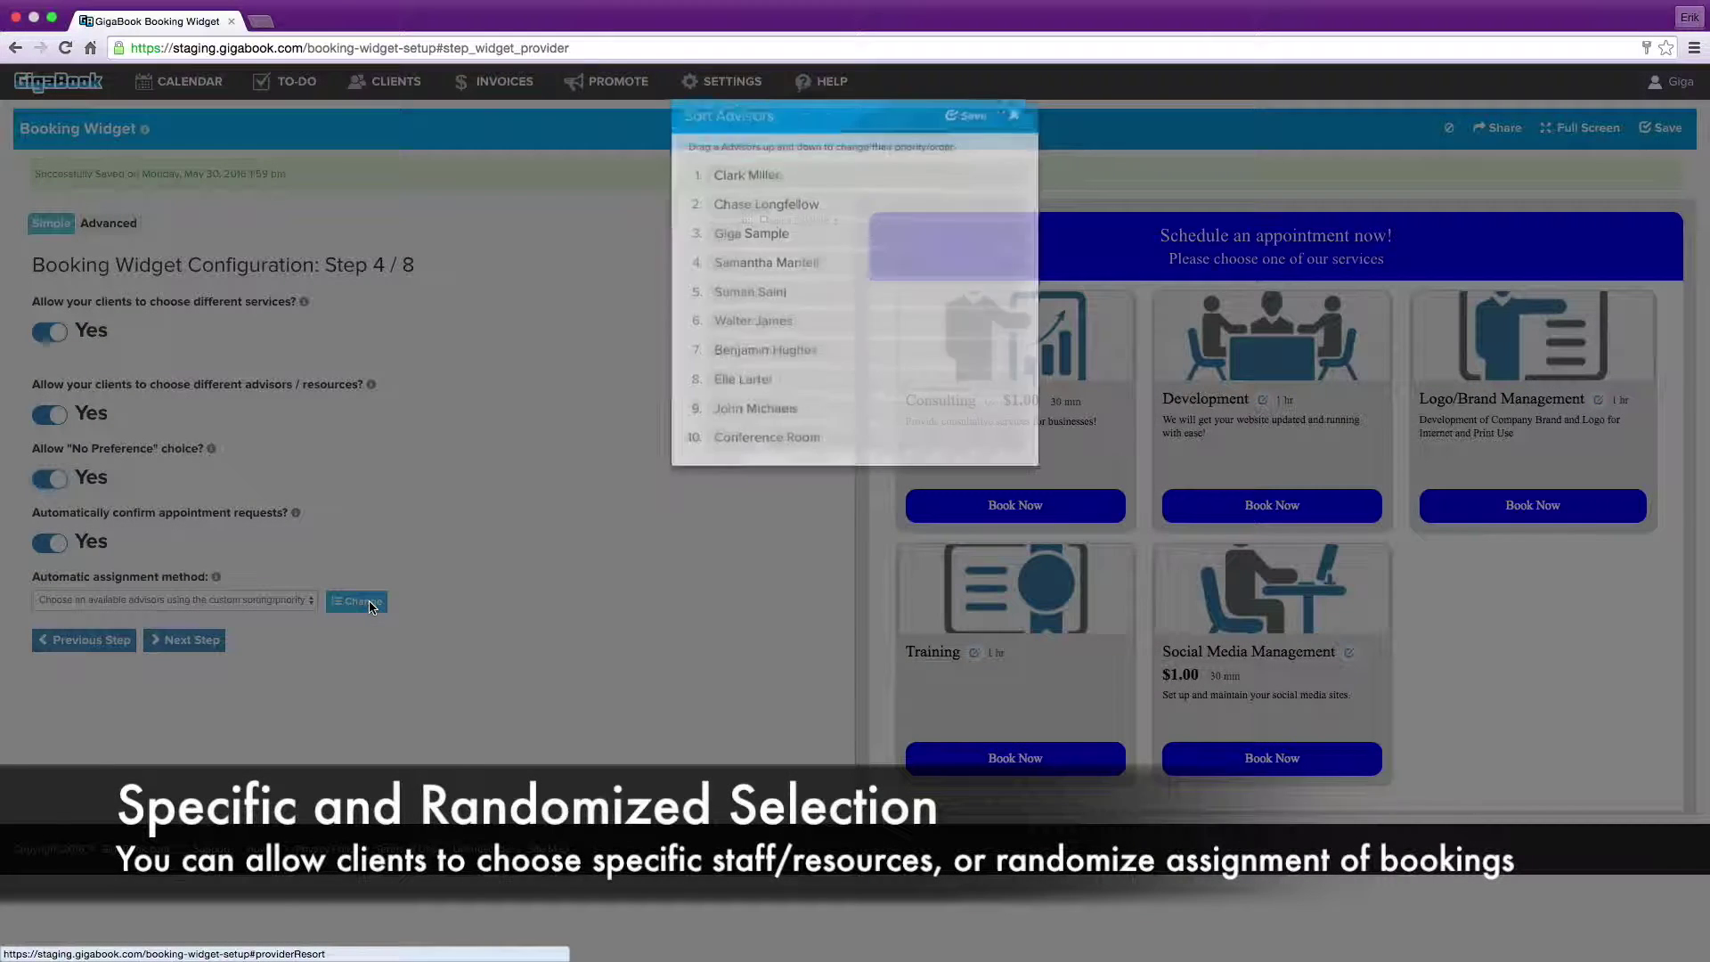
pyautogui.moveTo(763, 393); pyautogui.dragTo(766, 163)
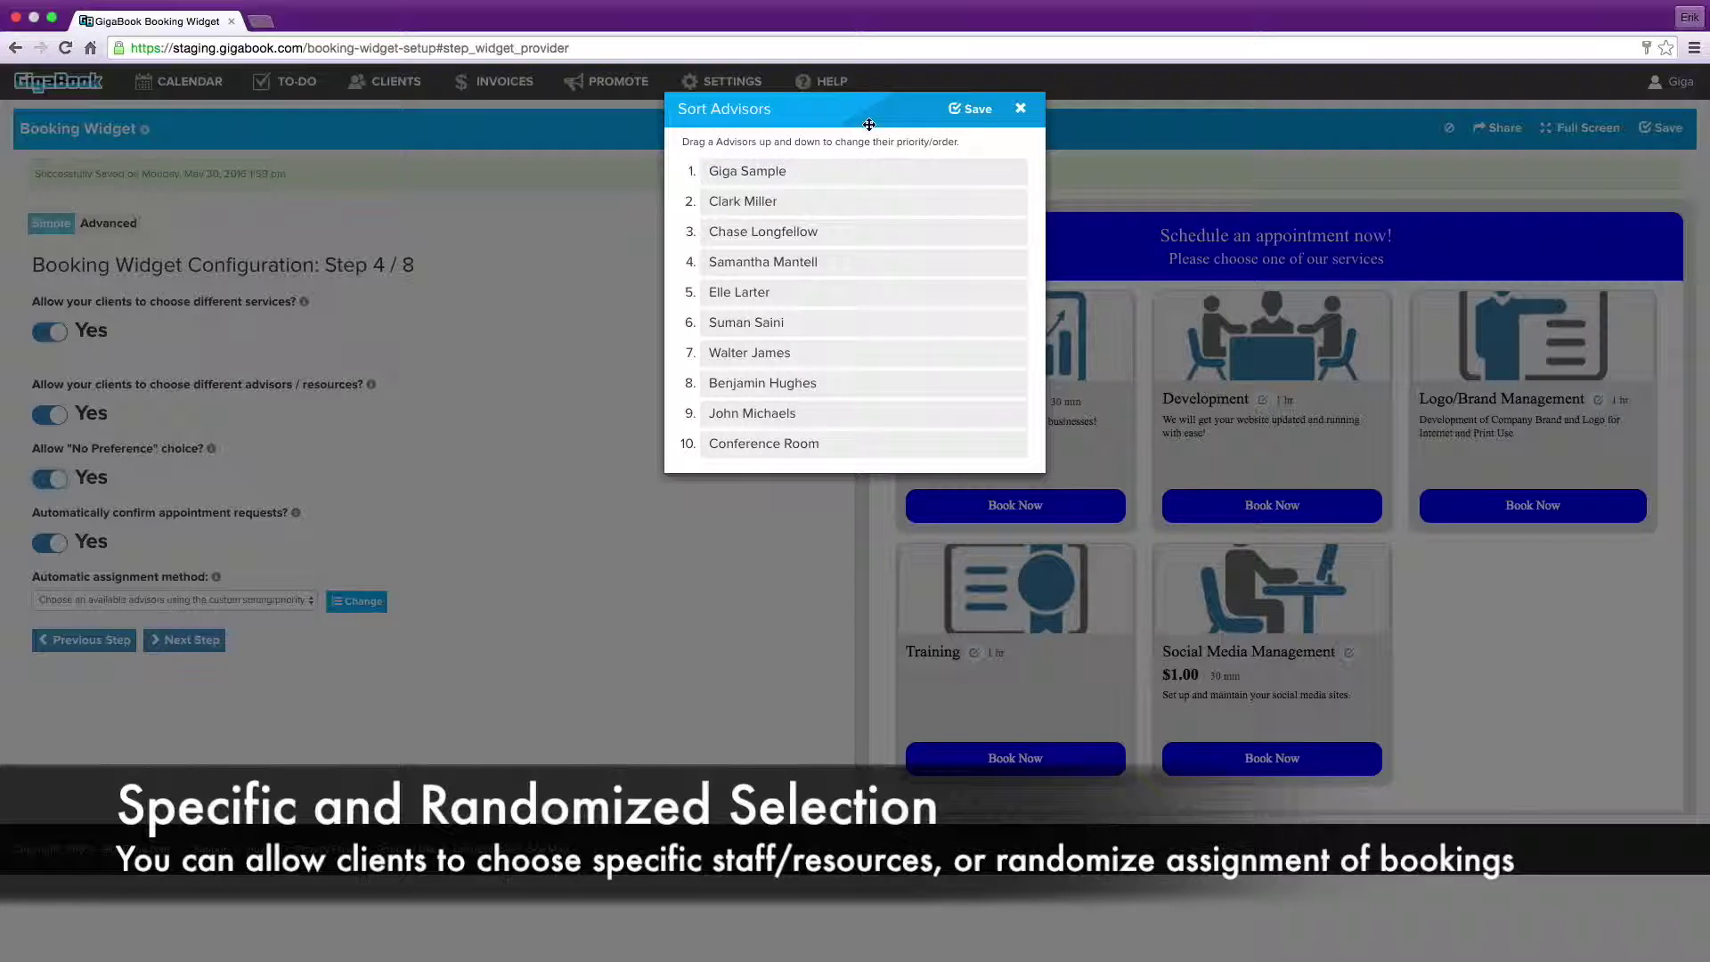
pyautogui.click(973, 109)
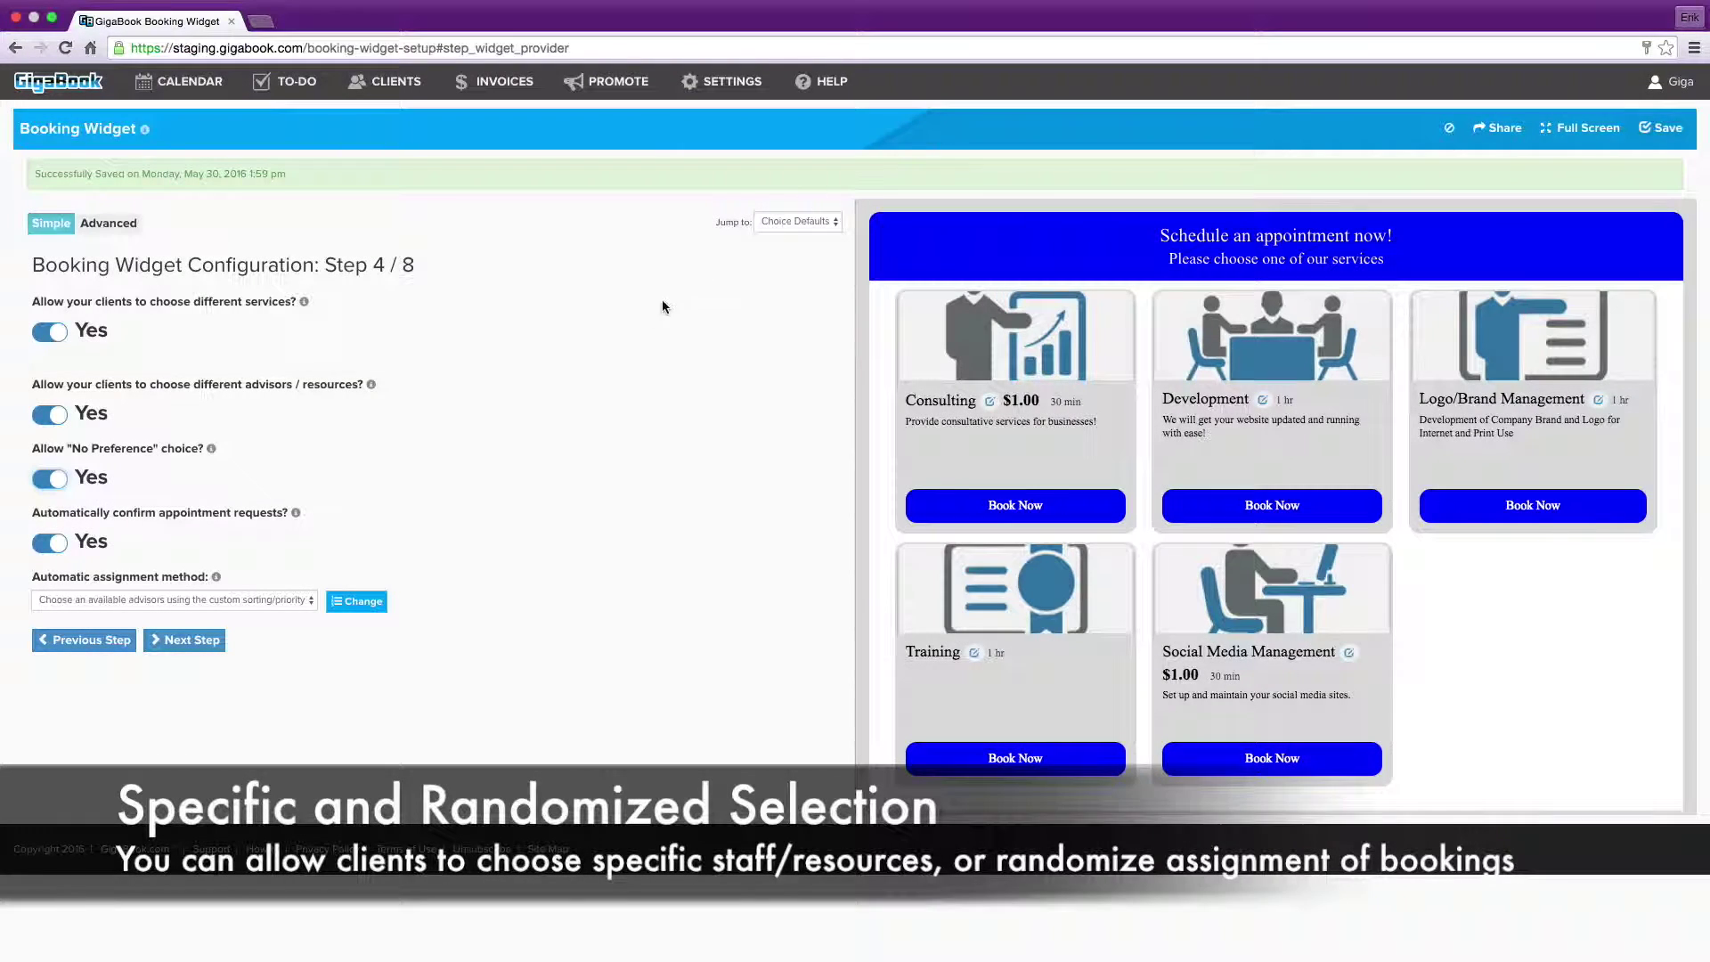
# - Turn automatic confirmation of appointment requests off and back on
pyautogui.click(55, 547)
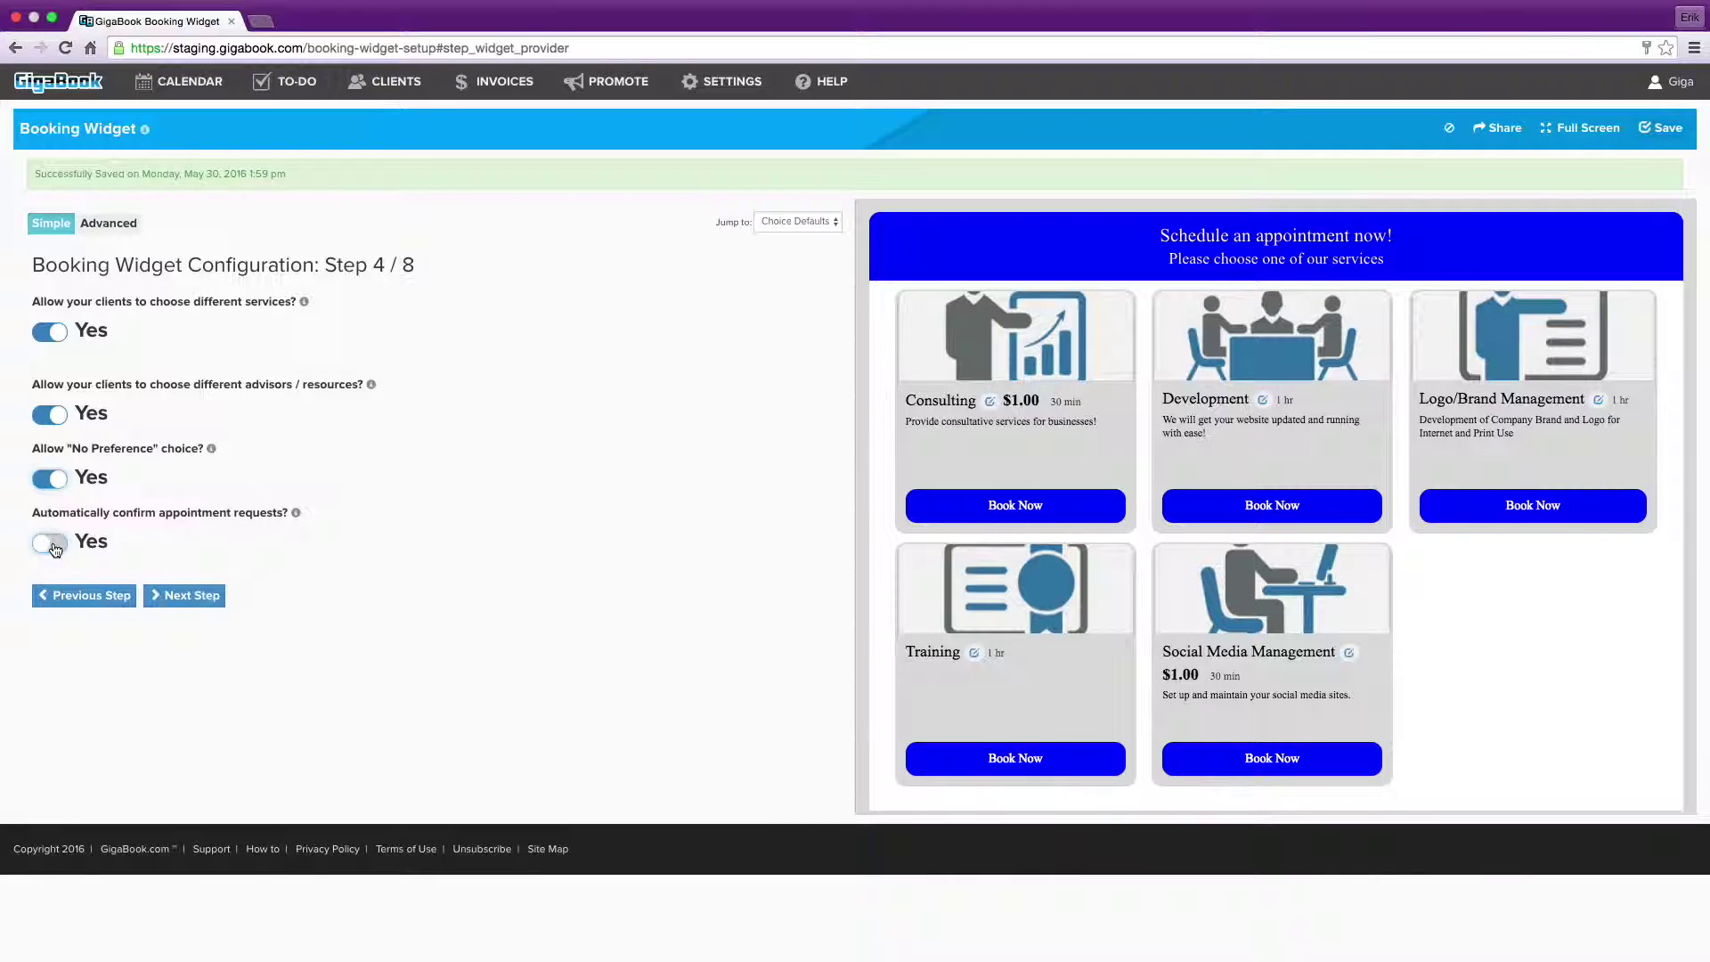
pyautogui.click(56, 547)
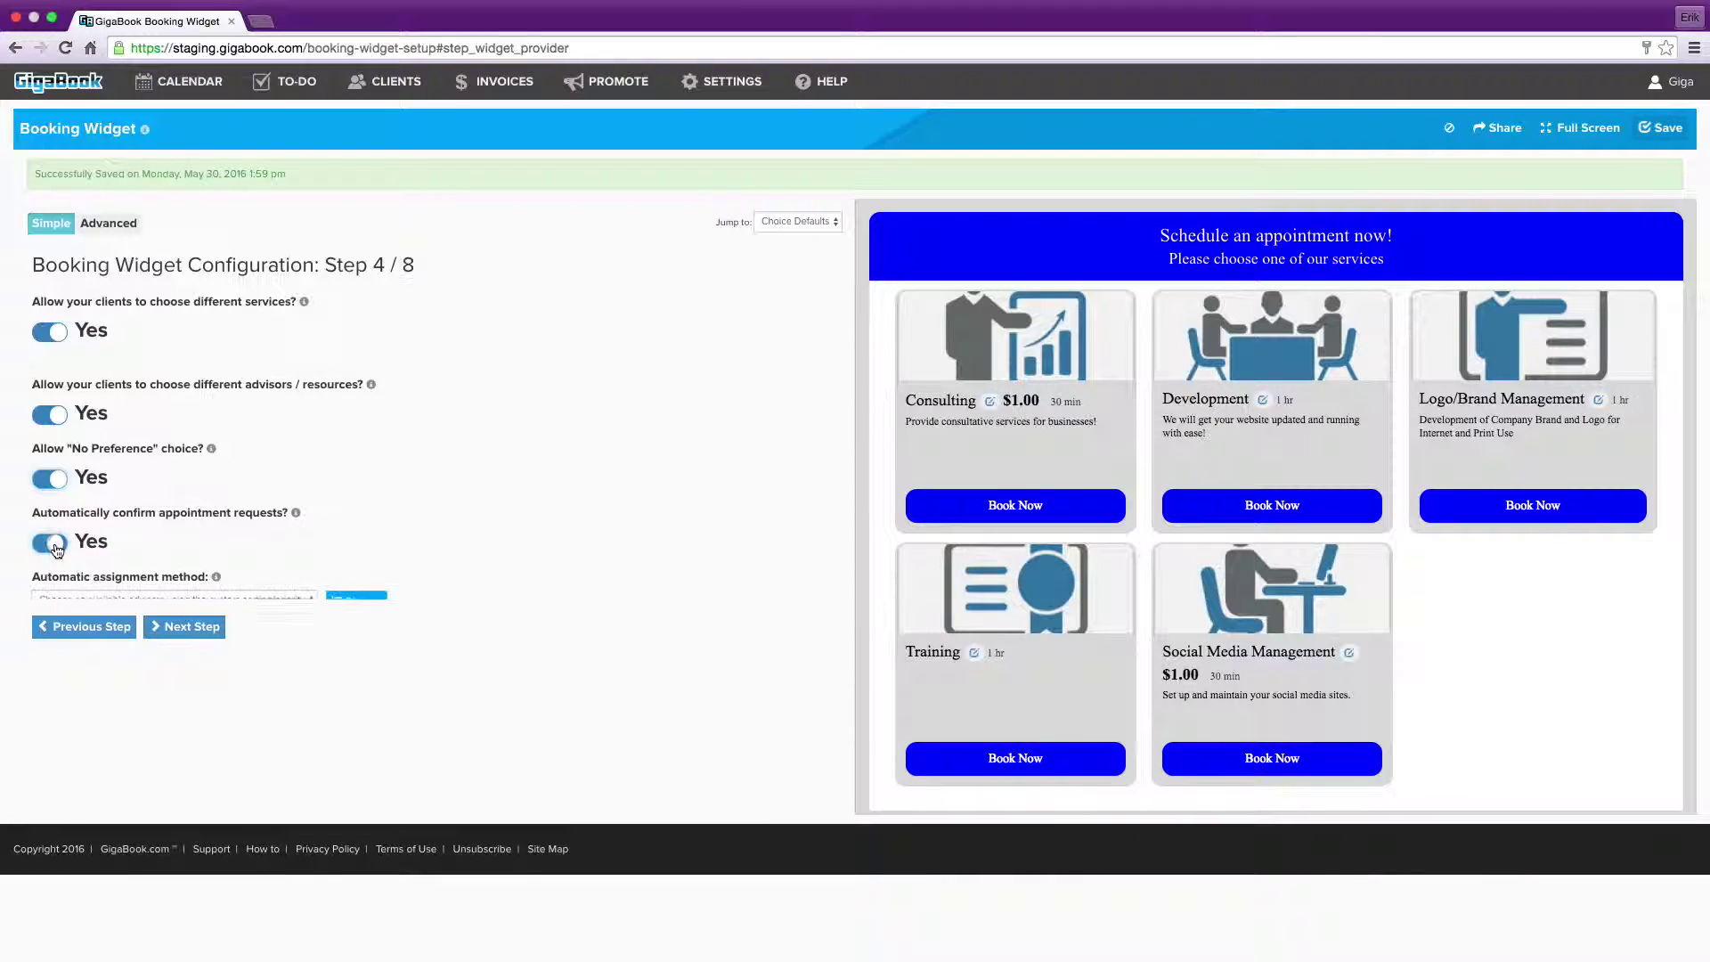
# - Go to the calendar settings, try half-hour appointment intervals, and set appointments to be taken on the hour
pyautogui.click(207, 641)
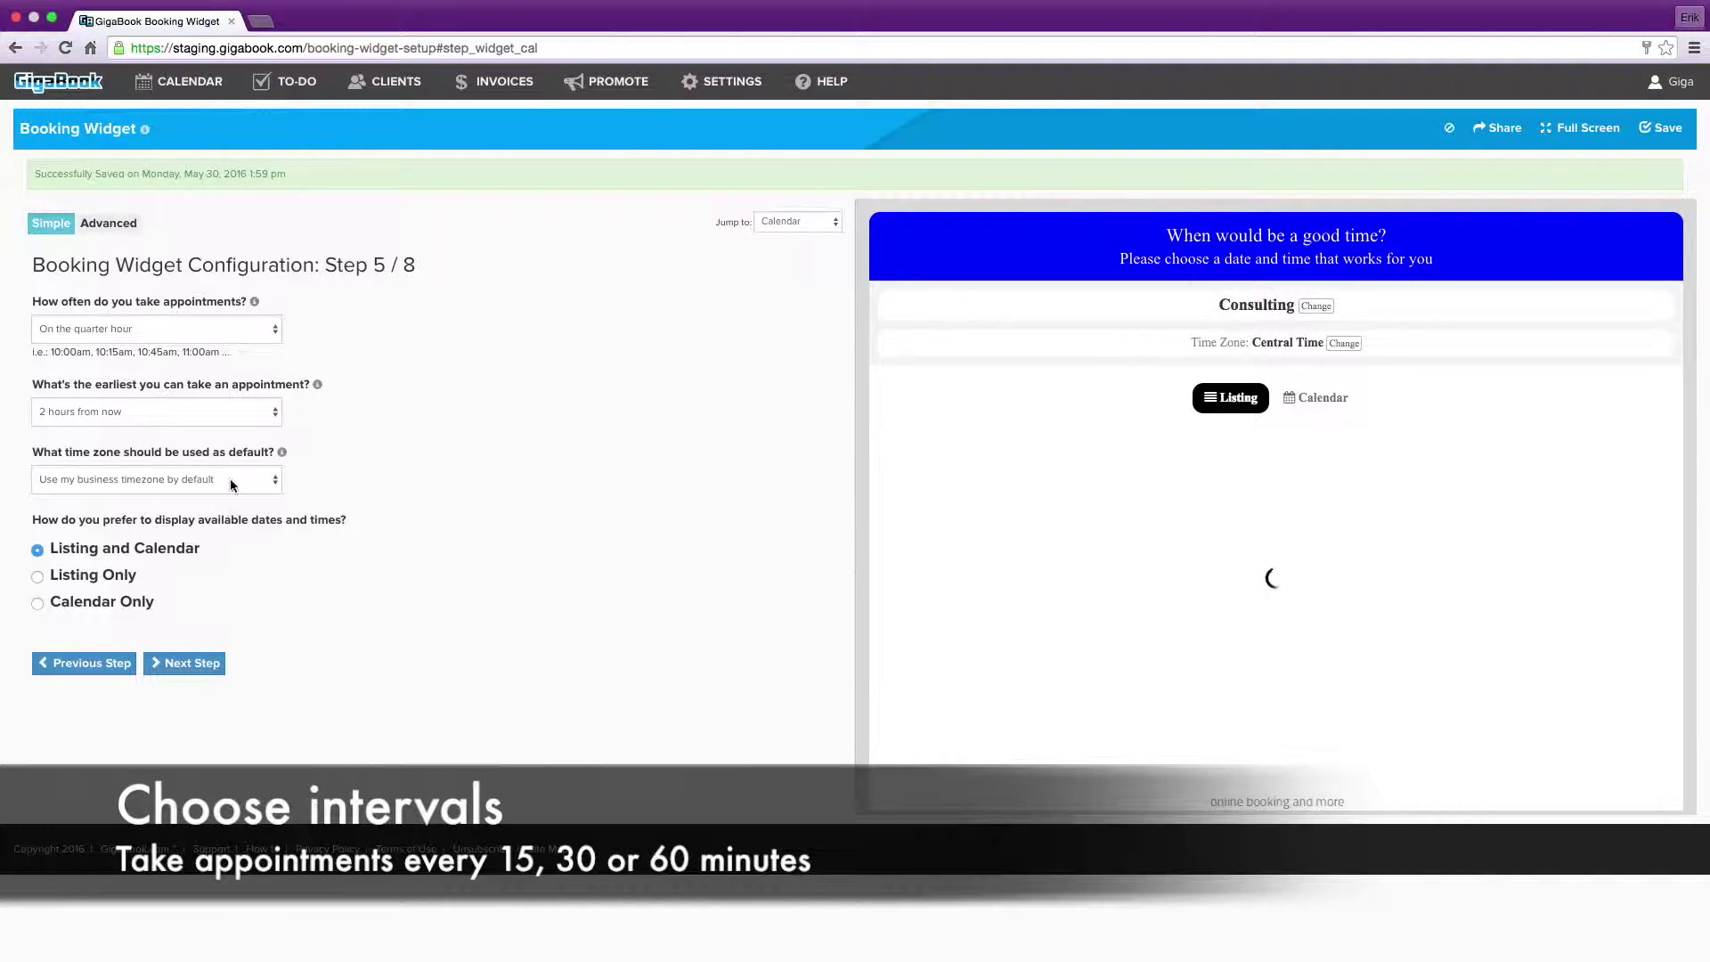
pyautogui.click(235, 331)
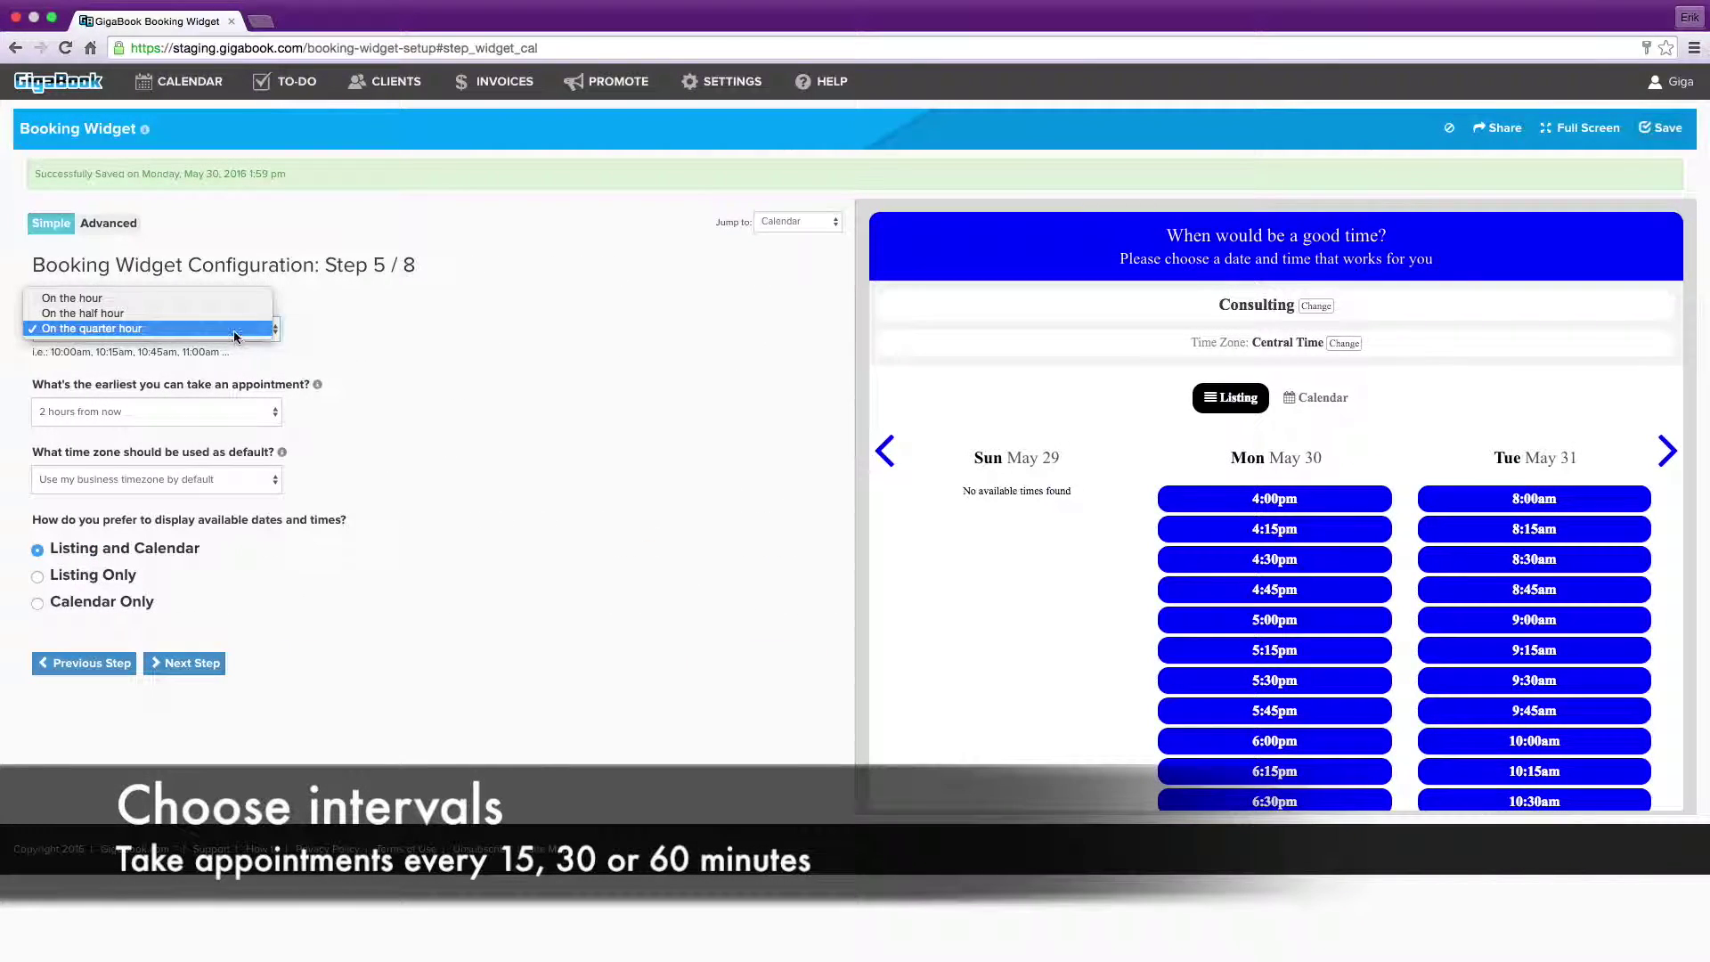
pyautogui.click(231, 314)
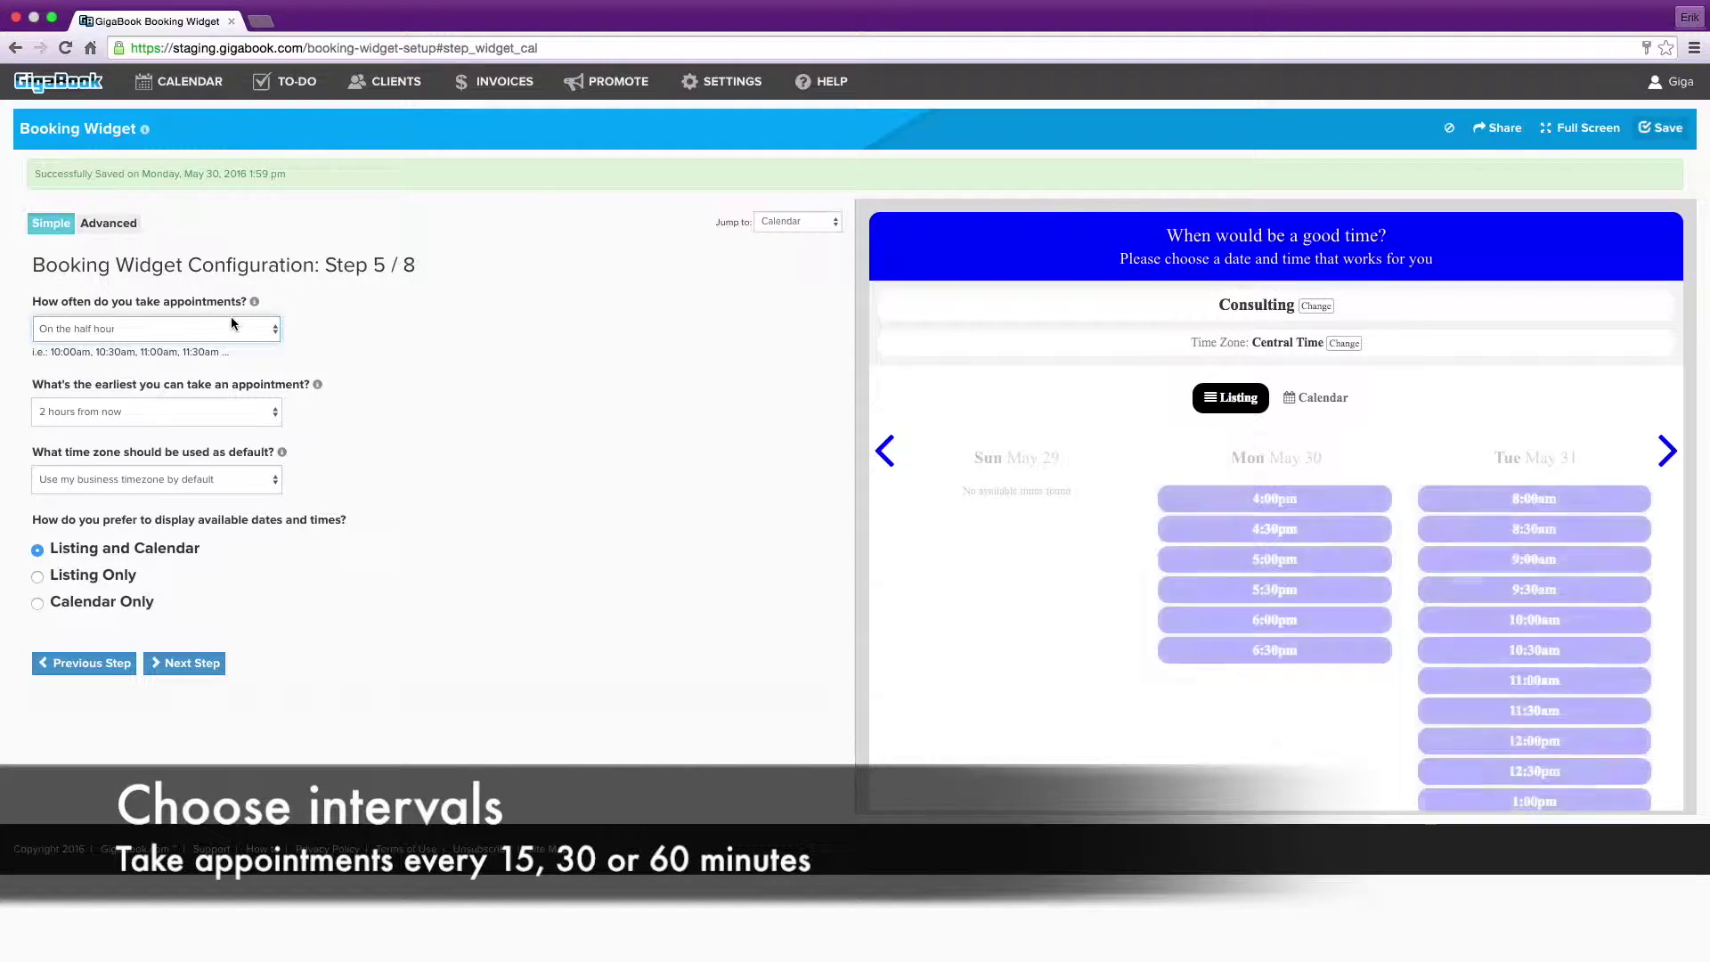
pyautogui.click(228, 329)
pyautogui.click(231, 314)
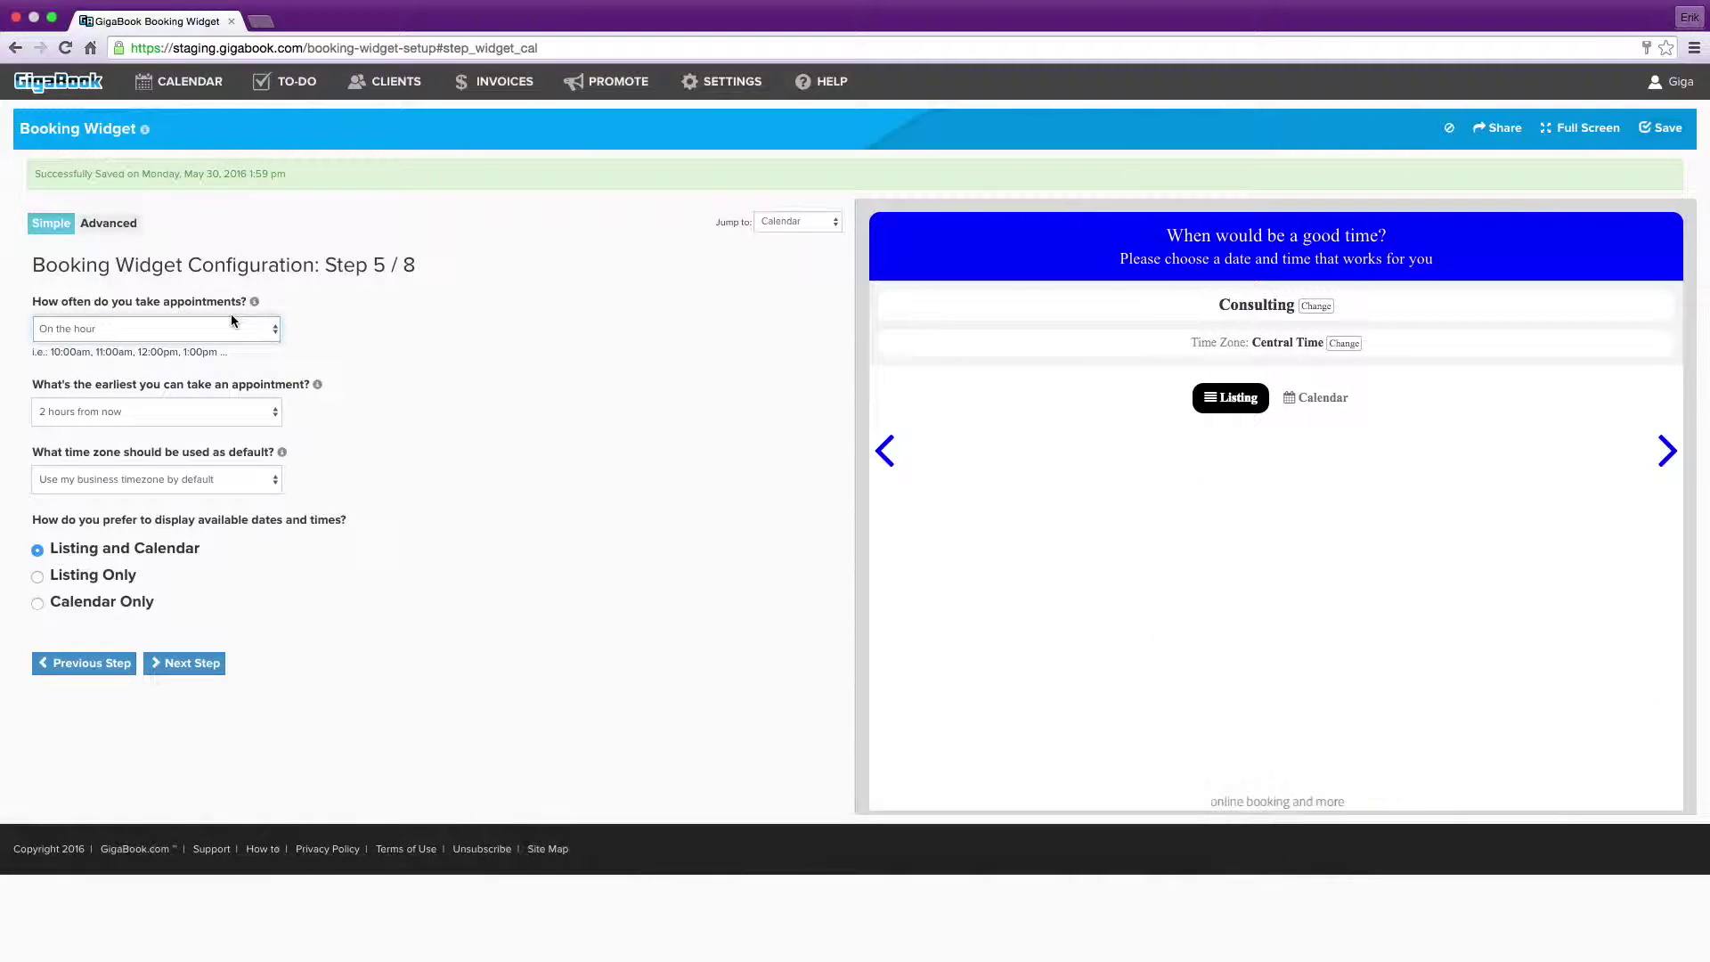
# - Try 1 hour as the earliest appointment time, and set it to 6 hours from now
pyautogui.click(221, 411)
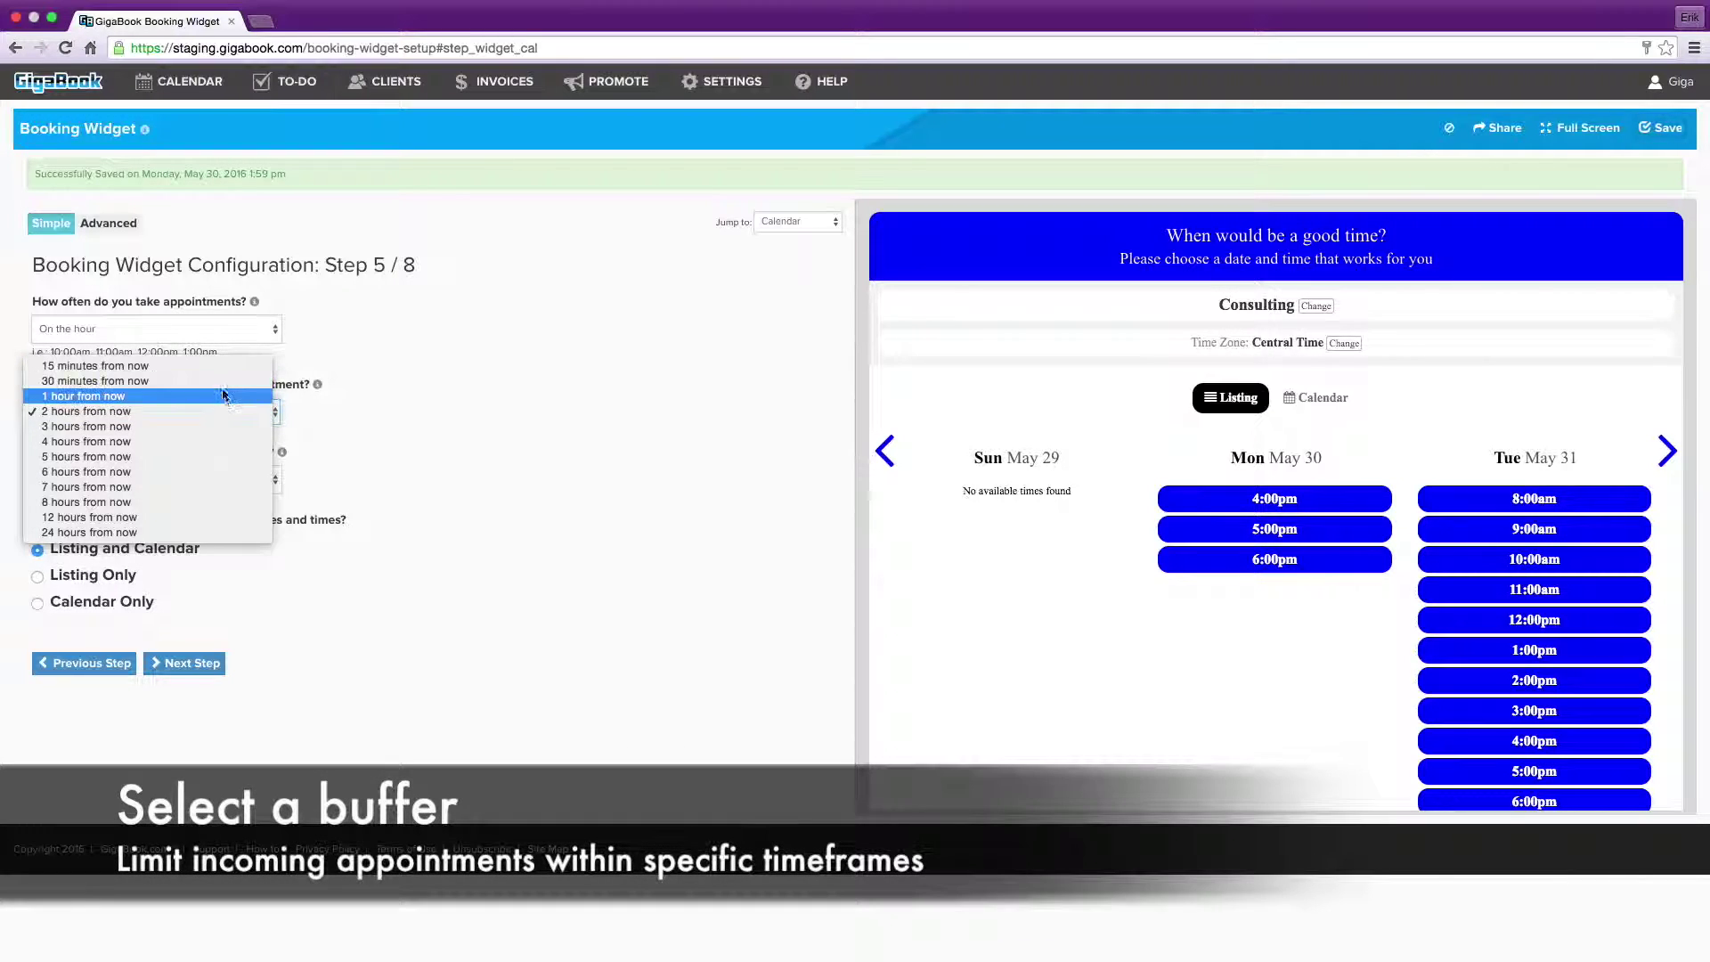
pyautogui.click(221, 394)
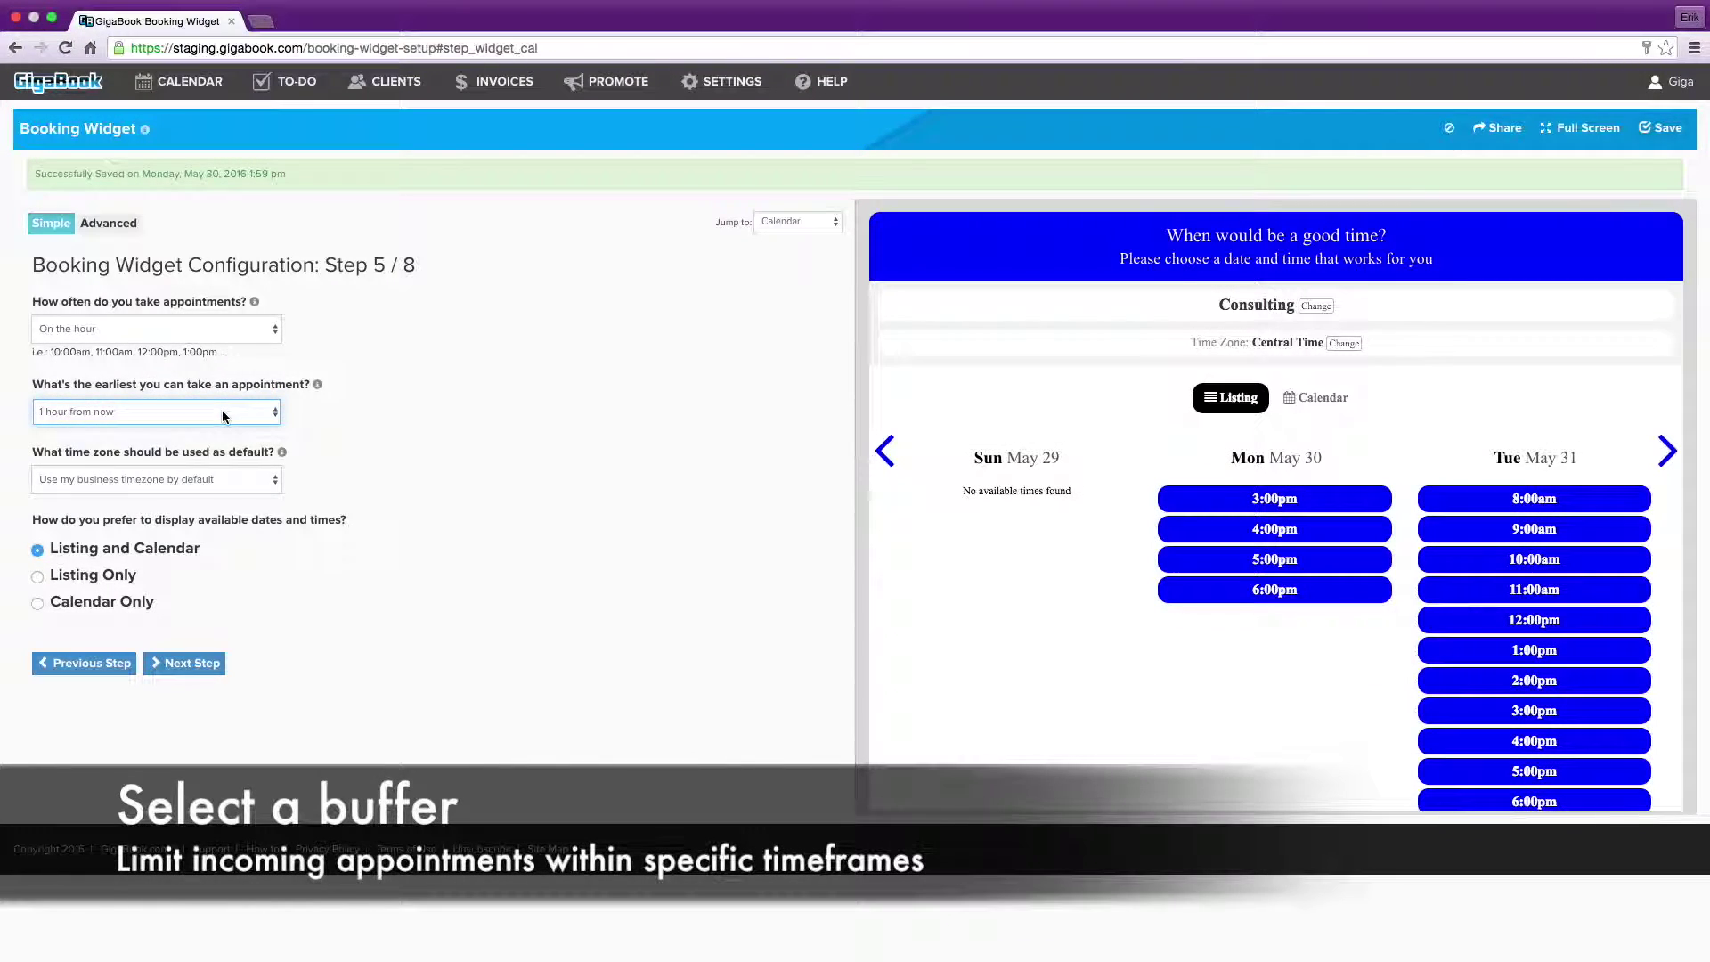
pyautogui.click(223, 412)
pyautogui.click(217, 484)
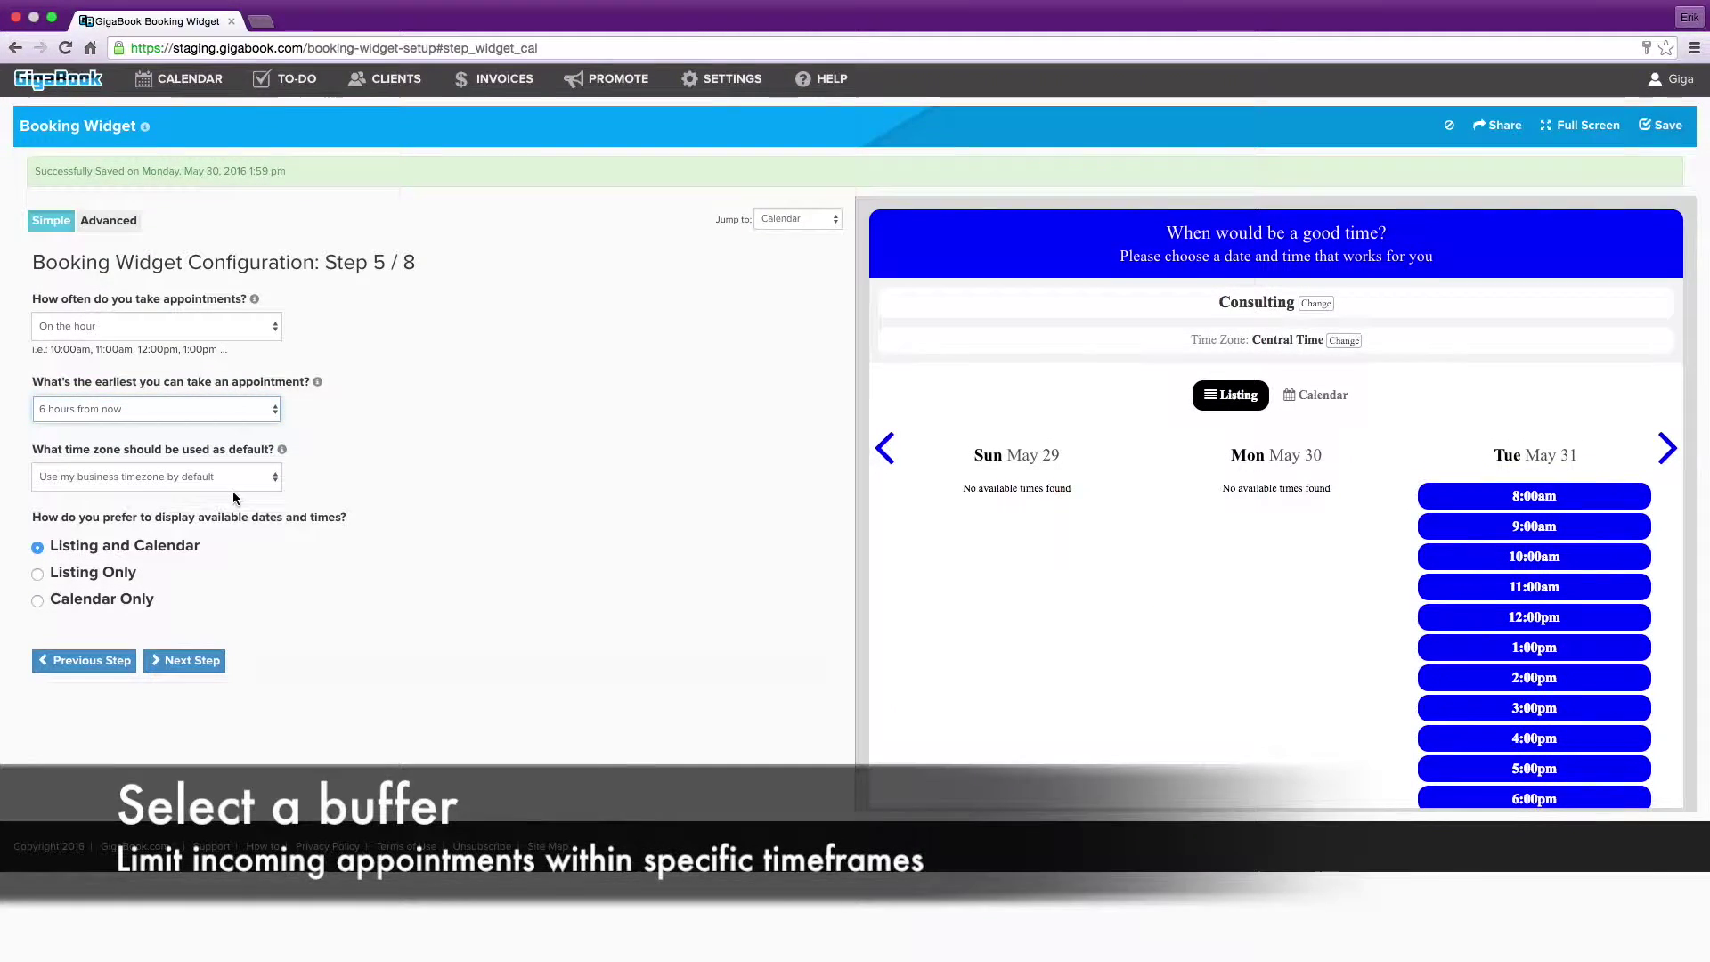
# - Set available dates and times to display as Calendar Only
pyautogui.click(115, 575)
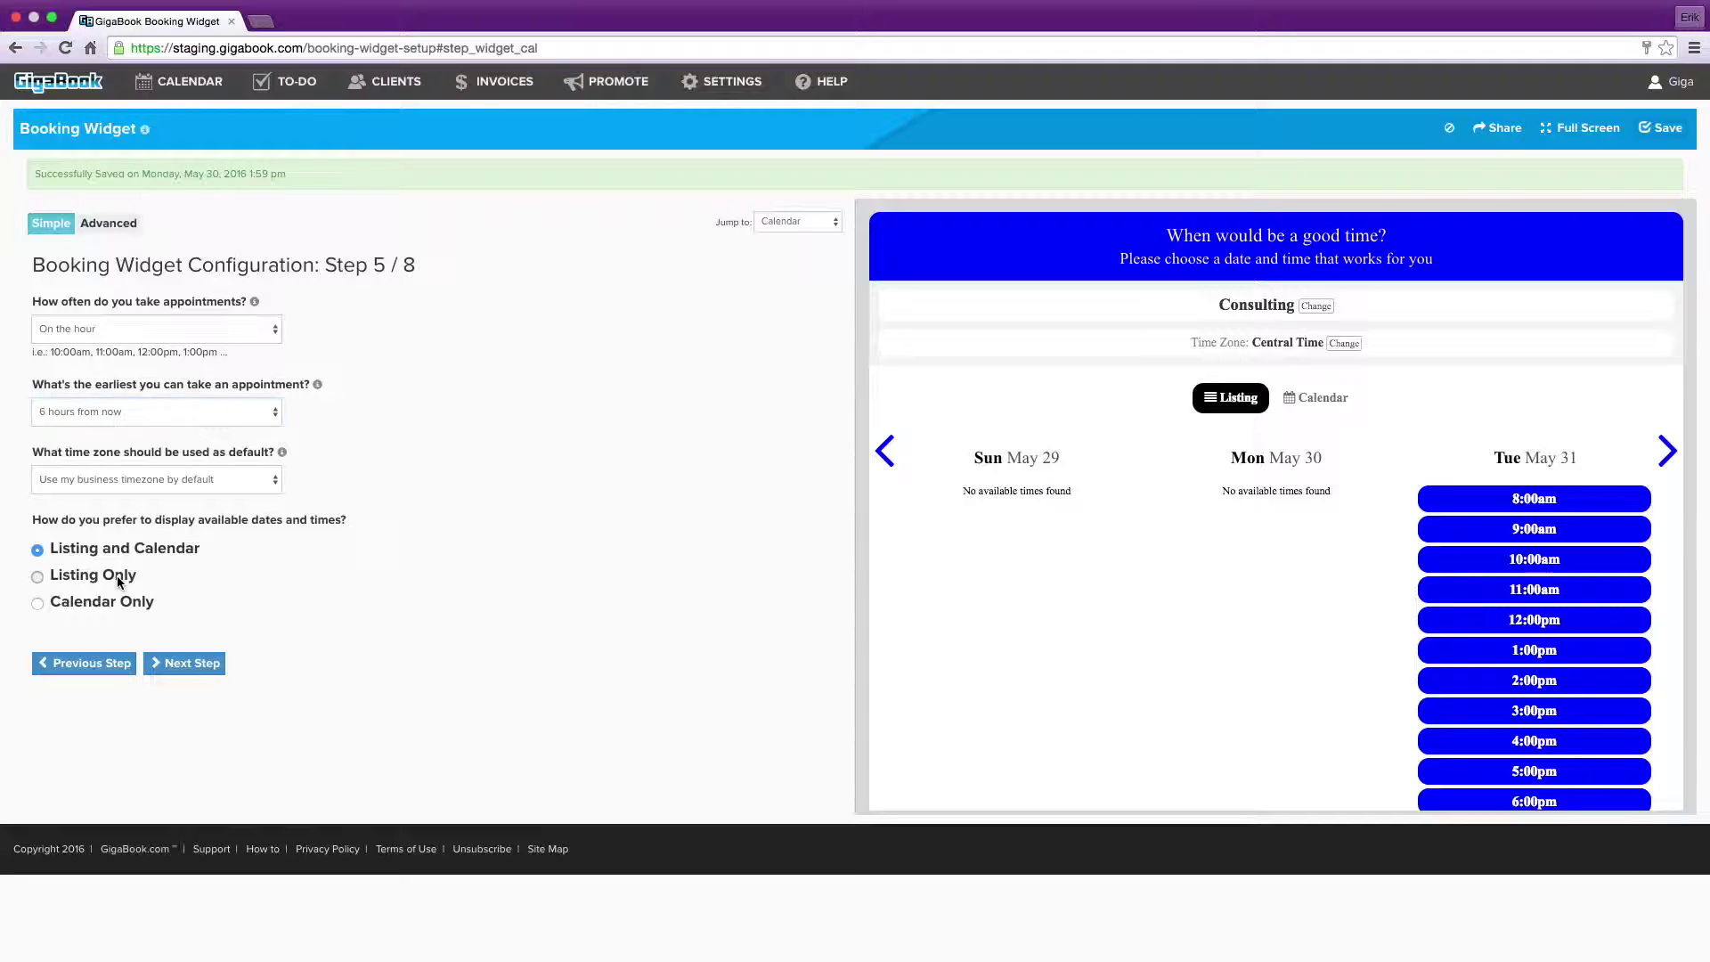
pyautogui.click(110, 601)
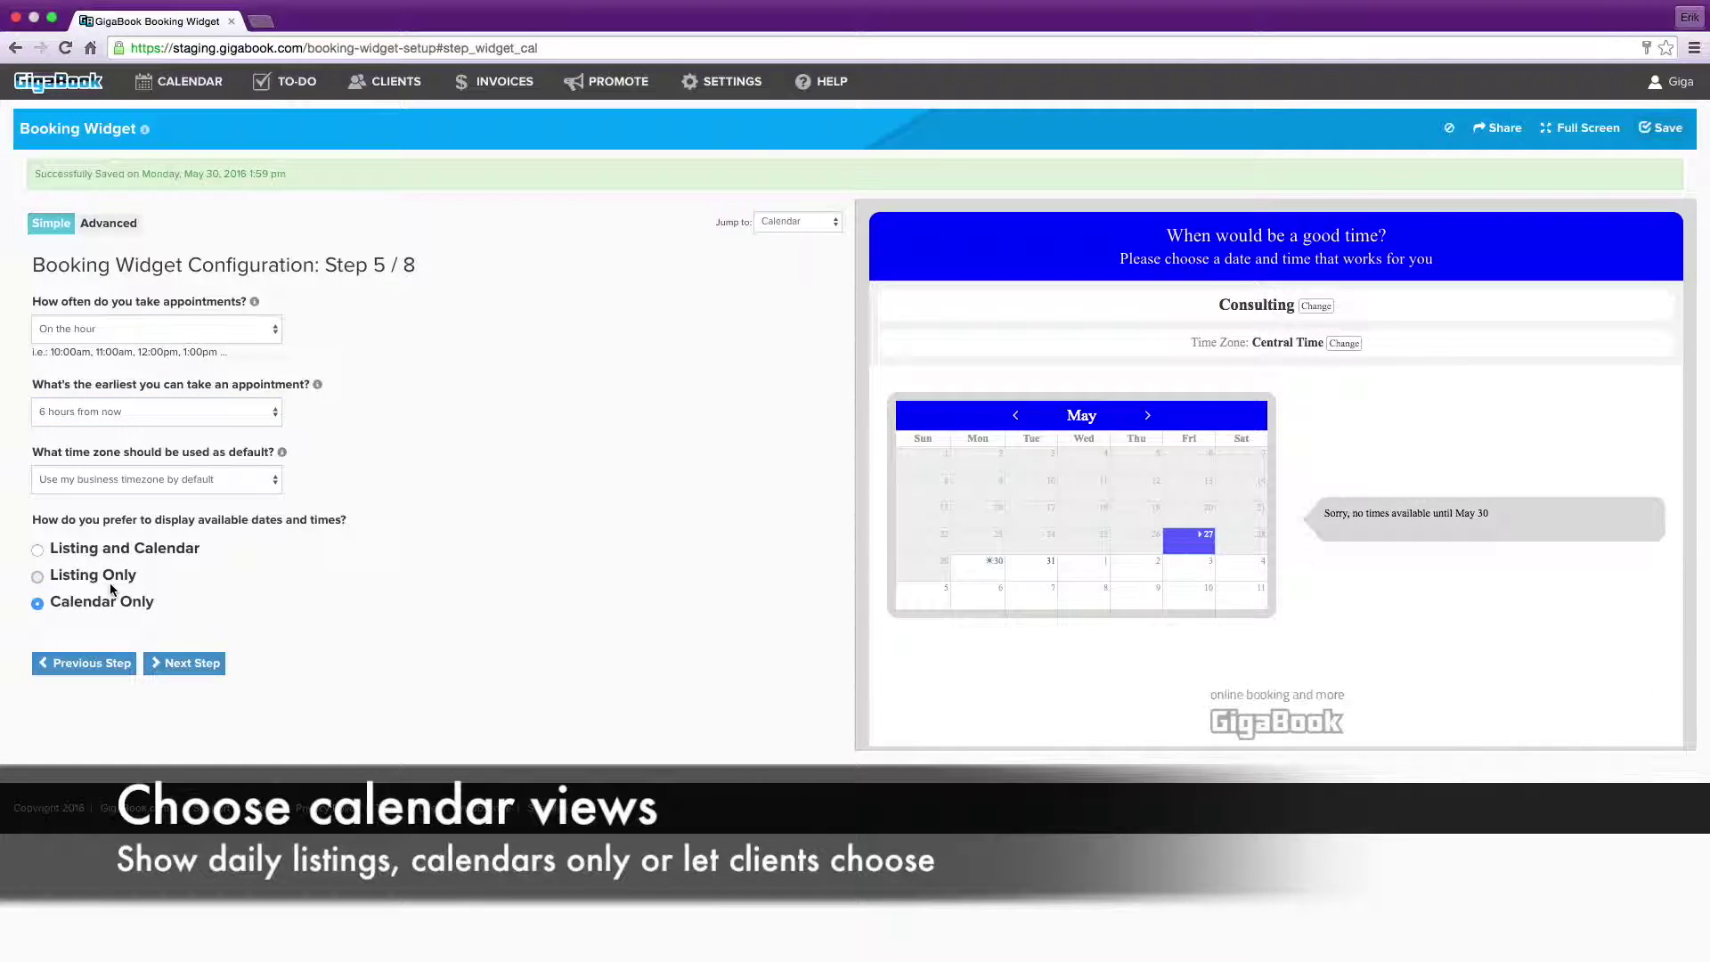
# - Try Listing Only, set available dates and times to display as Listing and Calendar, and continue to the form fields
pyautogui.click(111, 576)
pyautogui.click(110, 548)
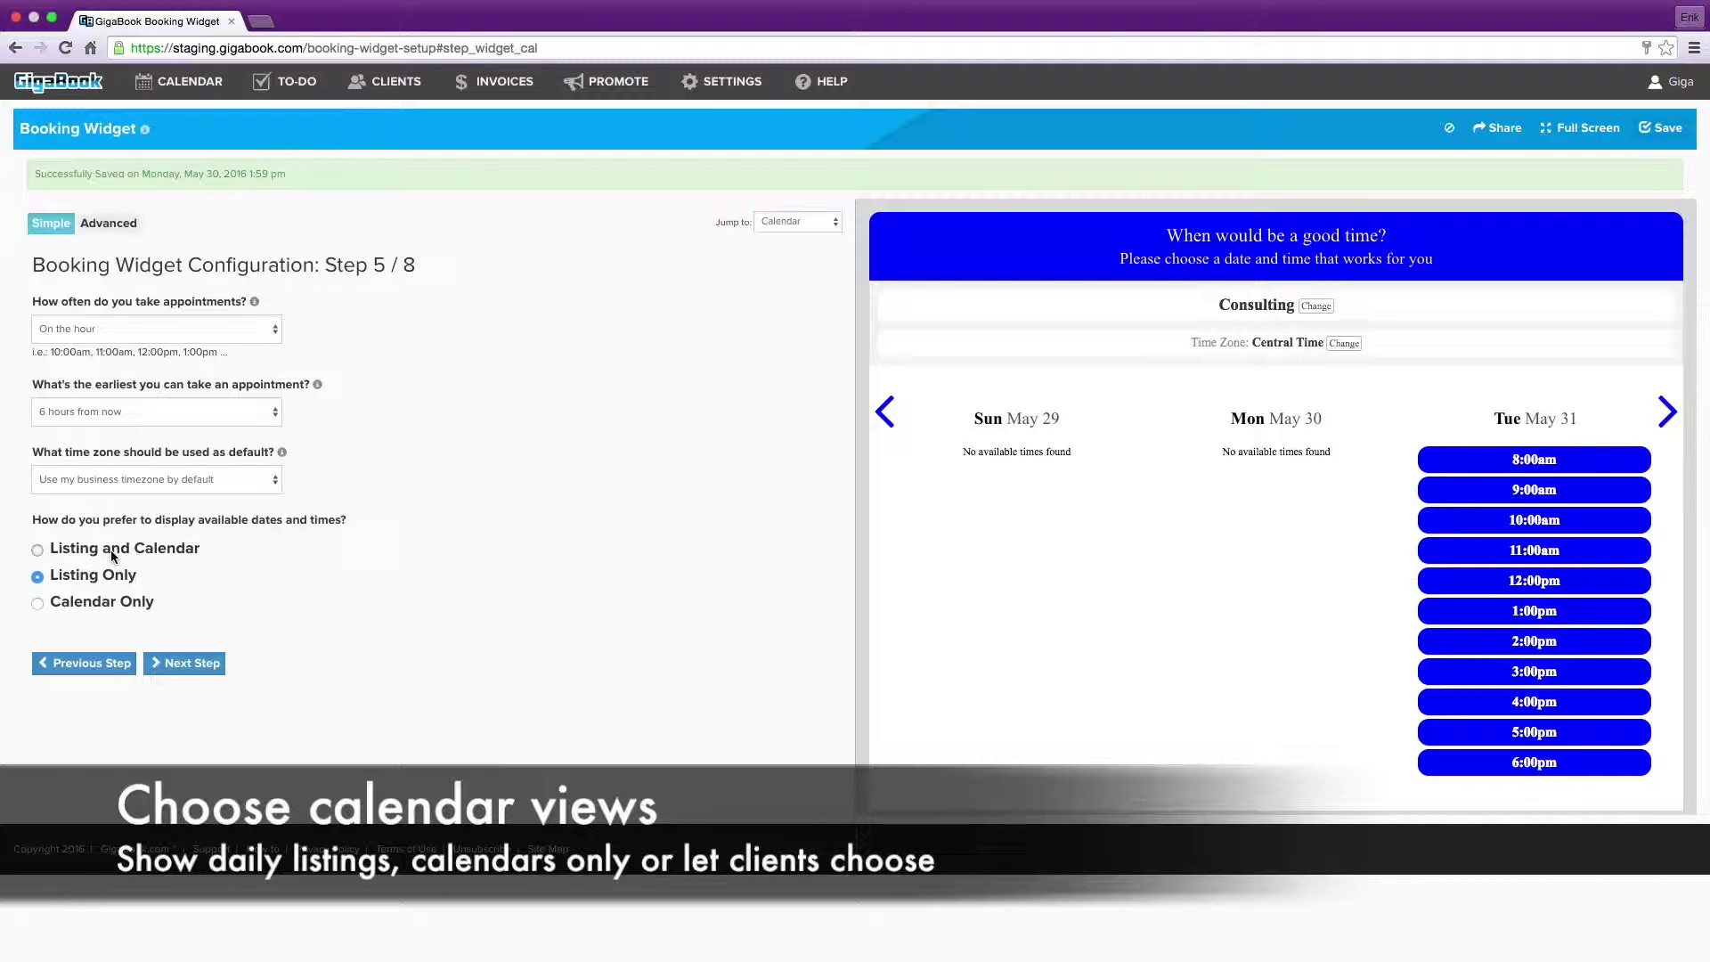
pyautogui.click(179, 662)
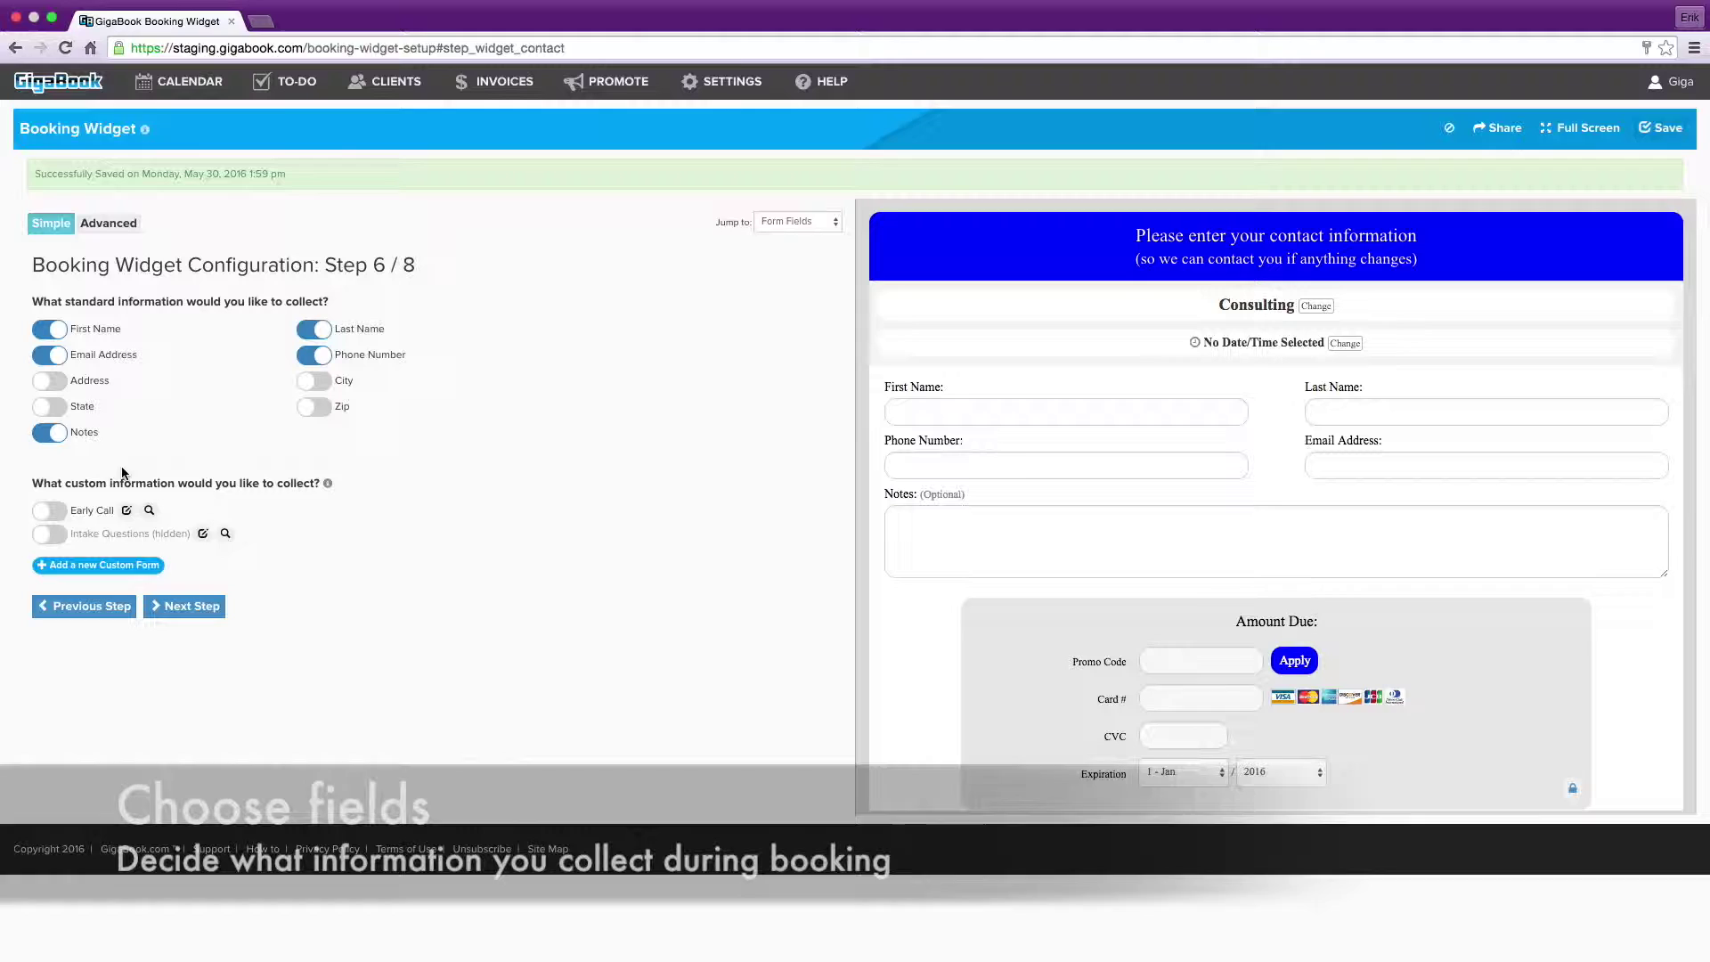
# - Turn collection of the Address field on and back off, and the Phone Number field off and back on
pyautogui.click(59, 388)
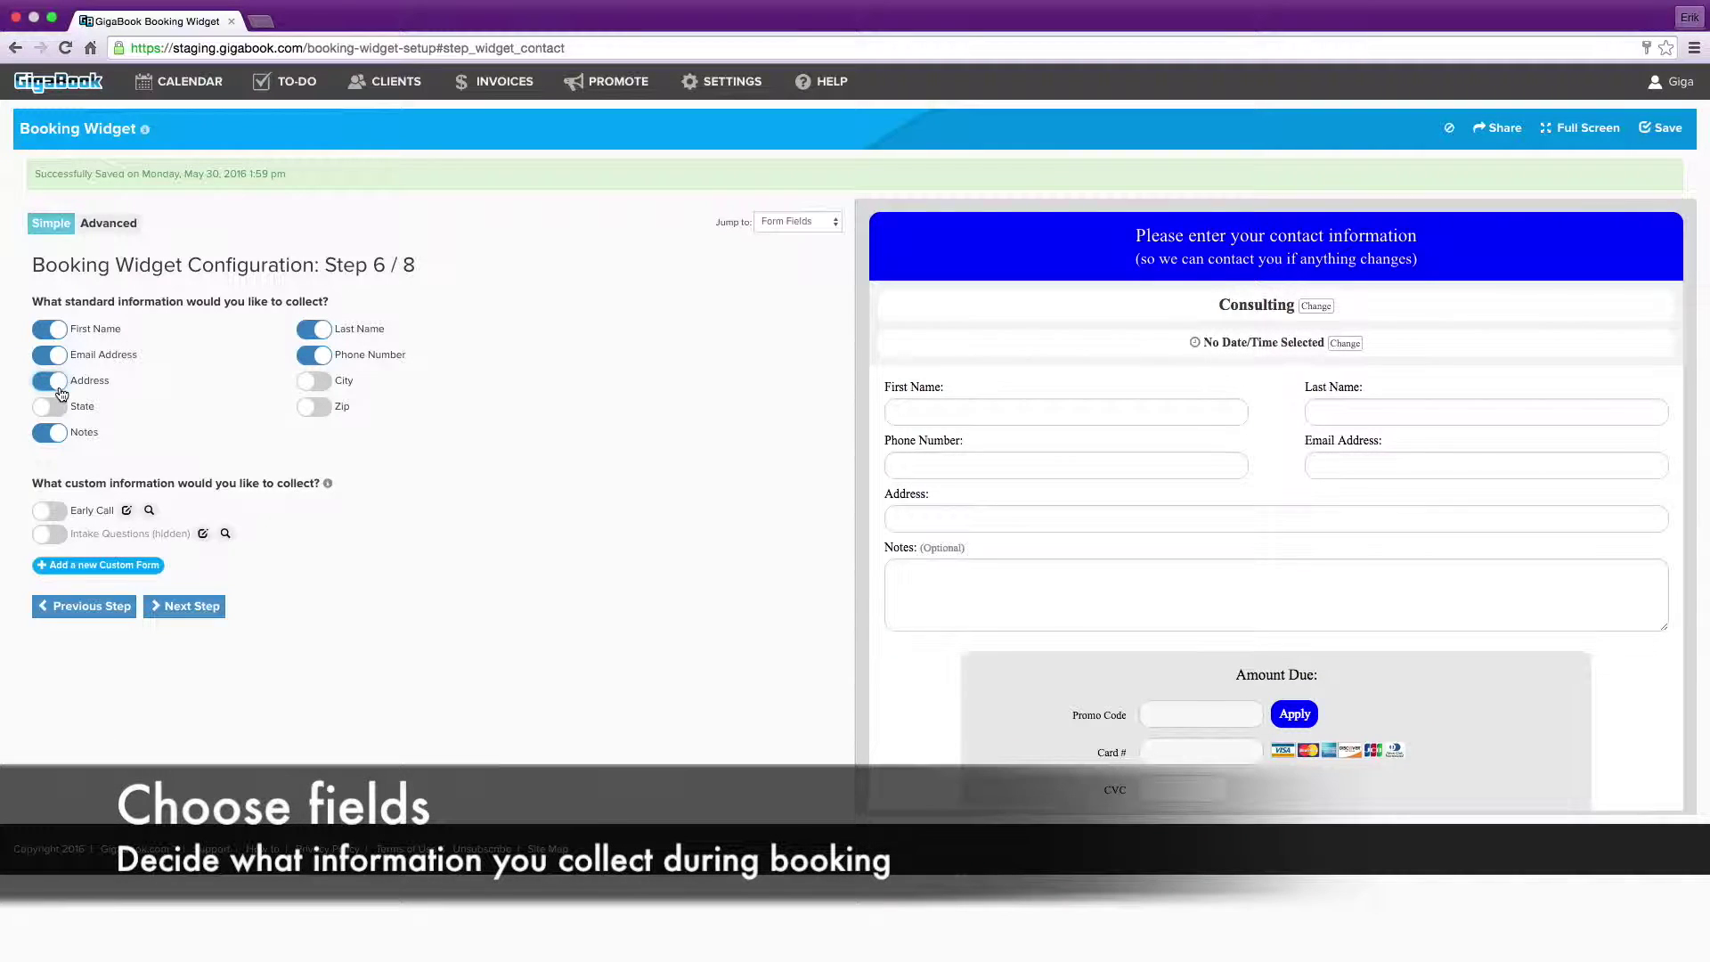
pyautogui.click(59, 390)
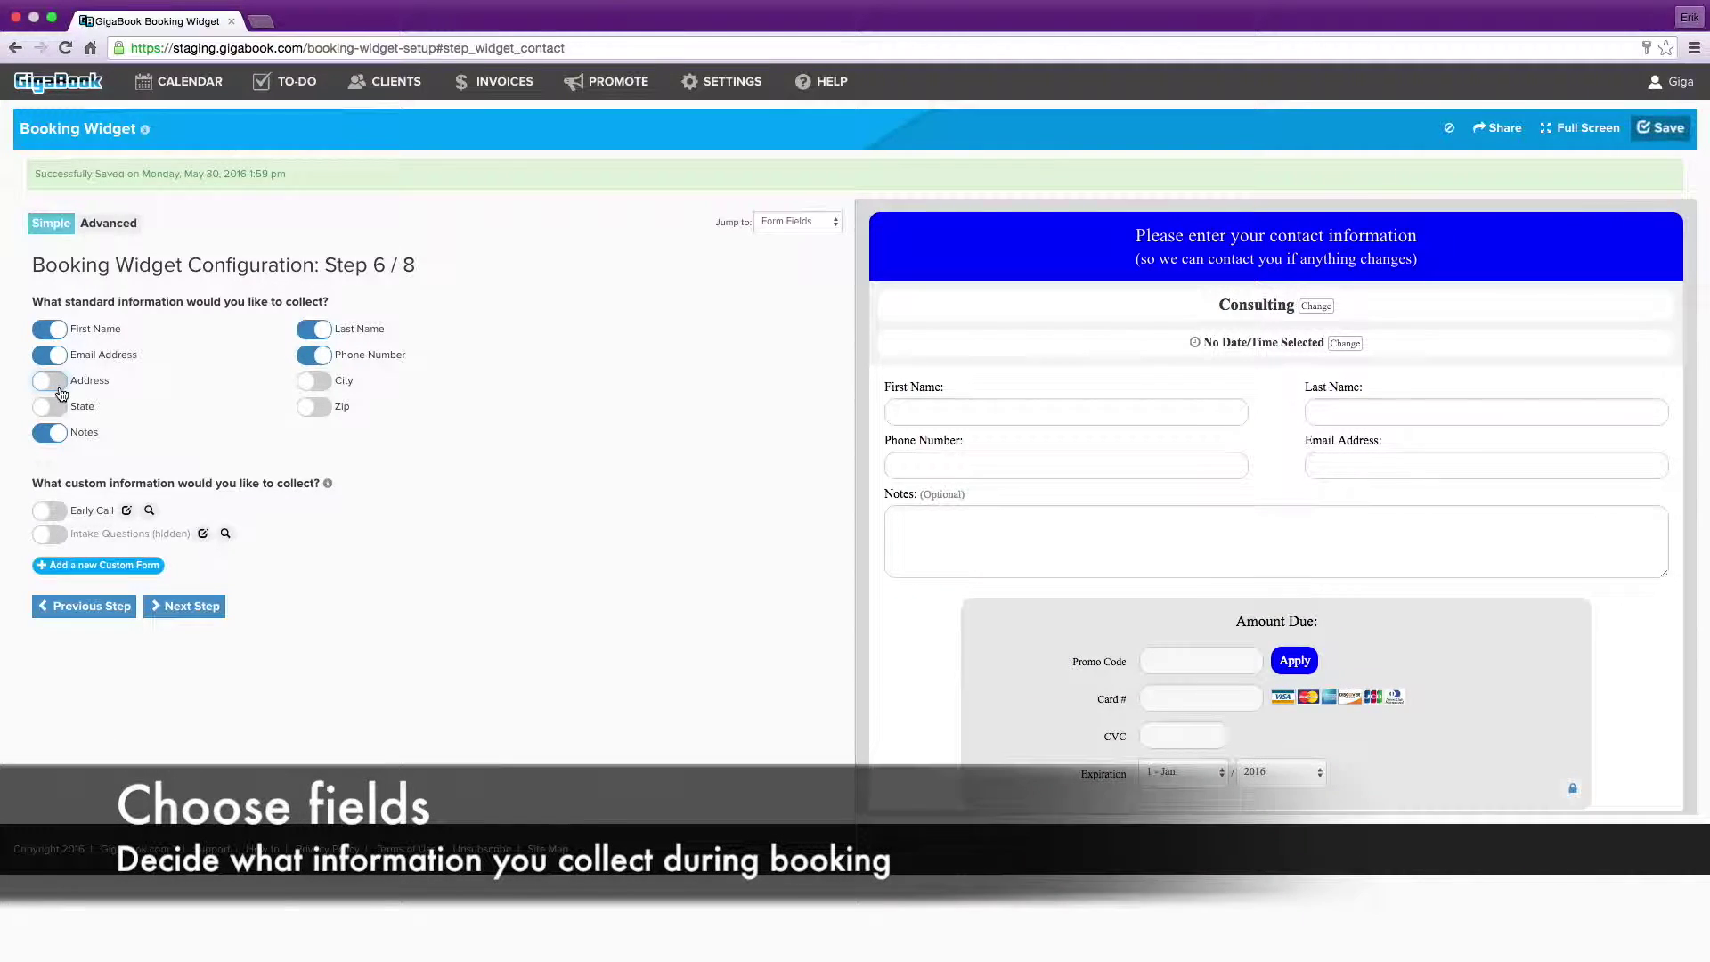
pyautogui.click(316, 355)
pyautogui.click(323, 356)
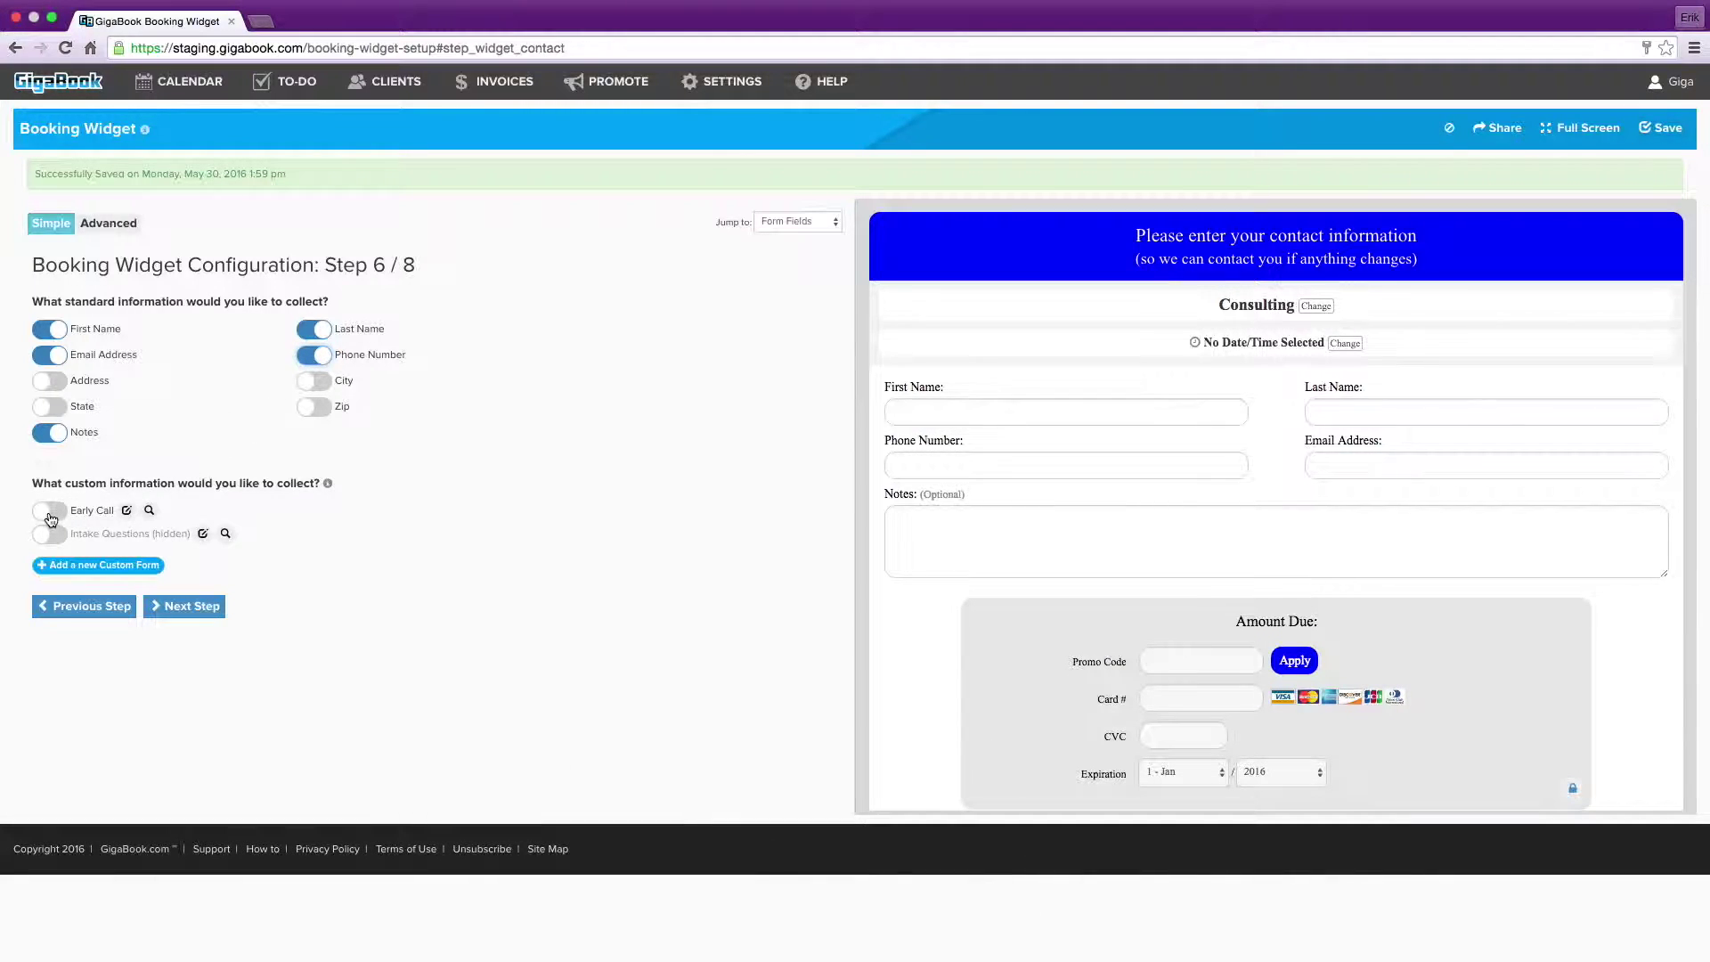
# - Enable the Early Call custom form and continue to the payment settings
pyautogui.click(51, 513)
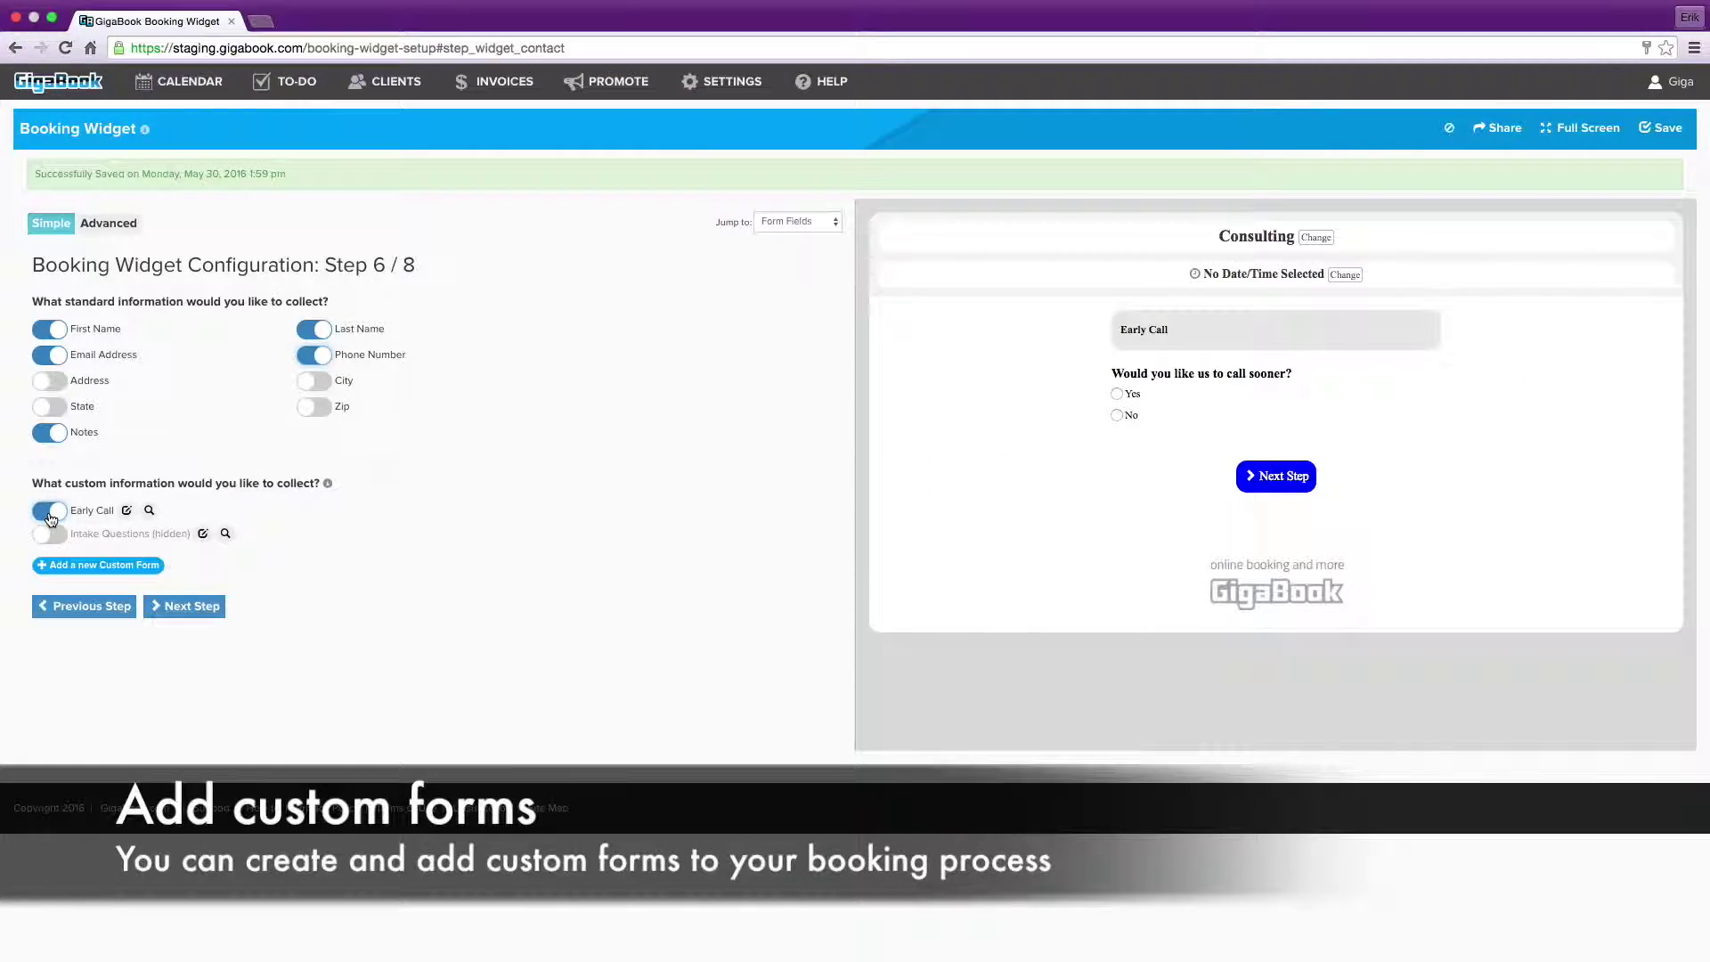
pyautogui.click(184, 606)
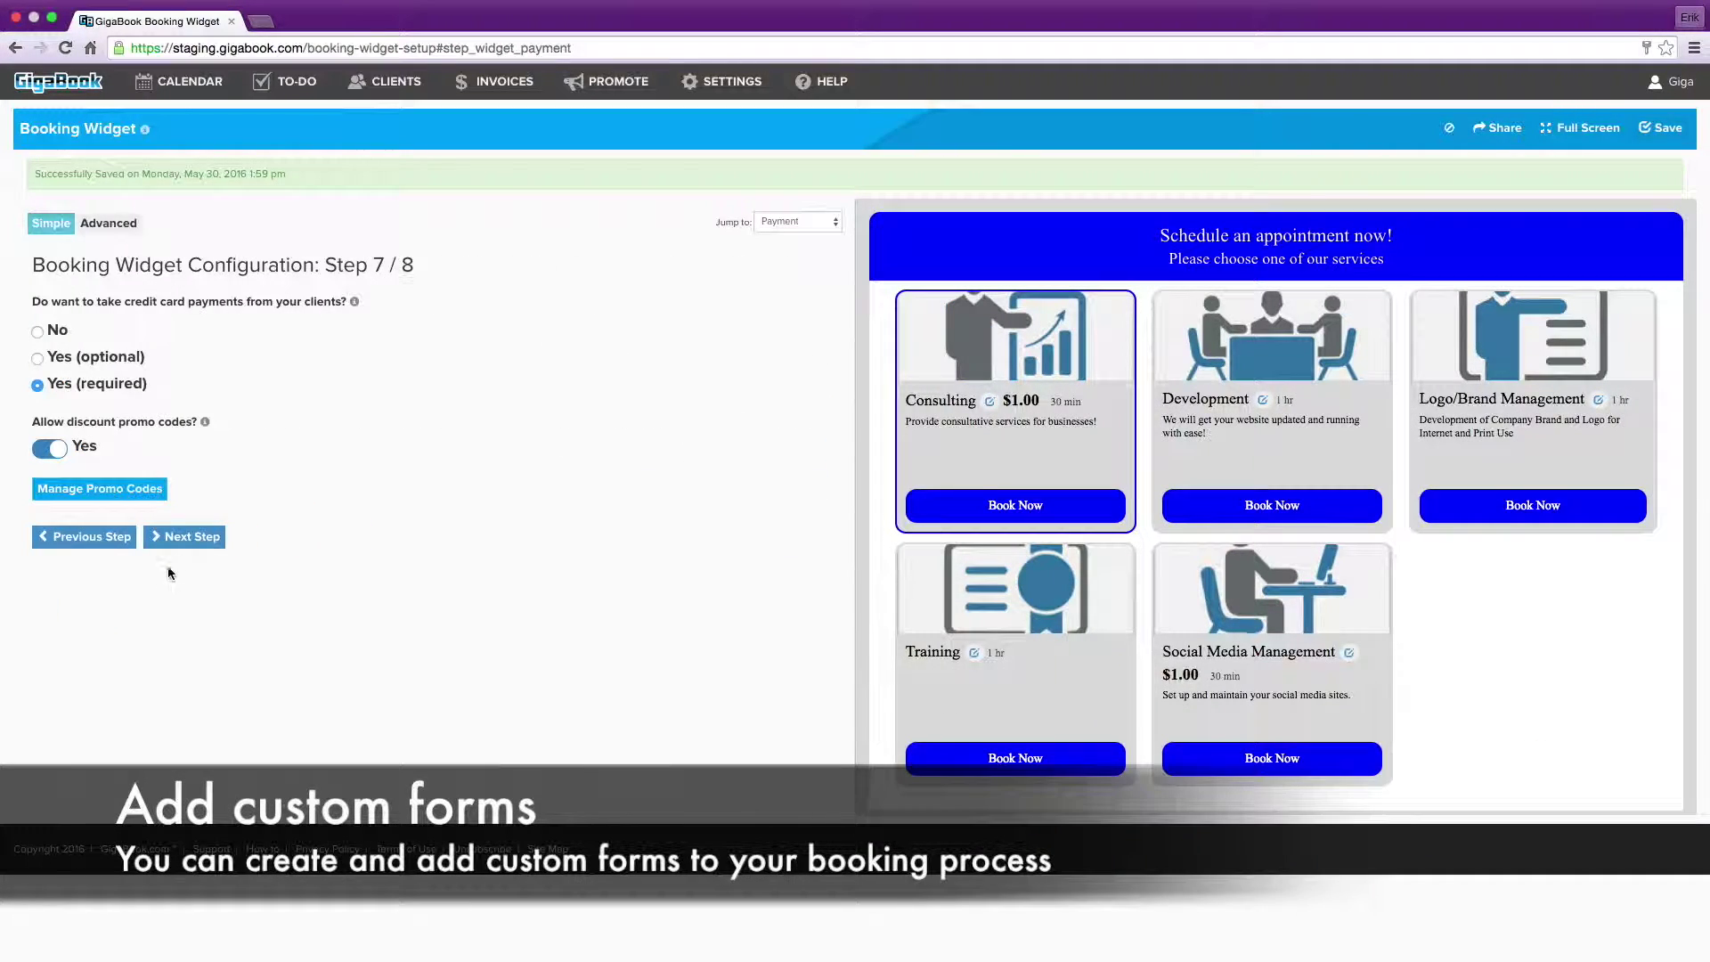
# - Try No for credit card payments, set them to Yes (optional), and check the payment section in the widget preview
pyautogui.click(55, 333)
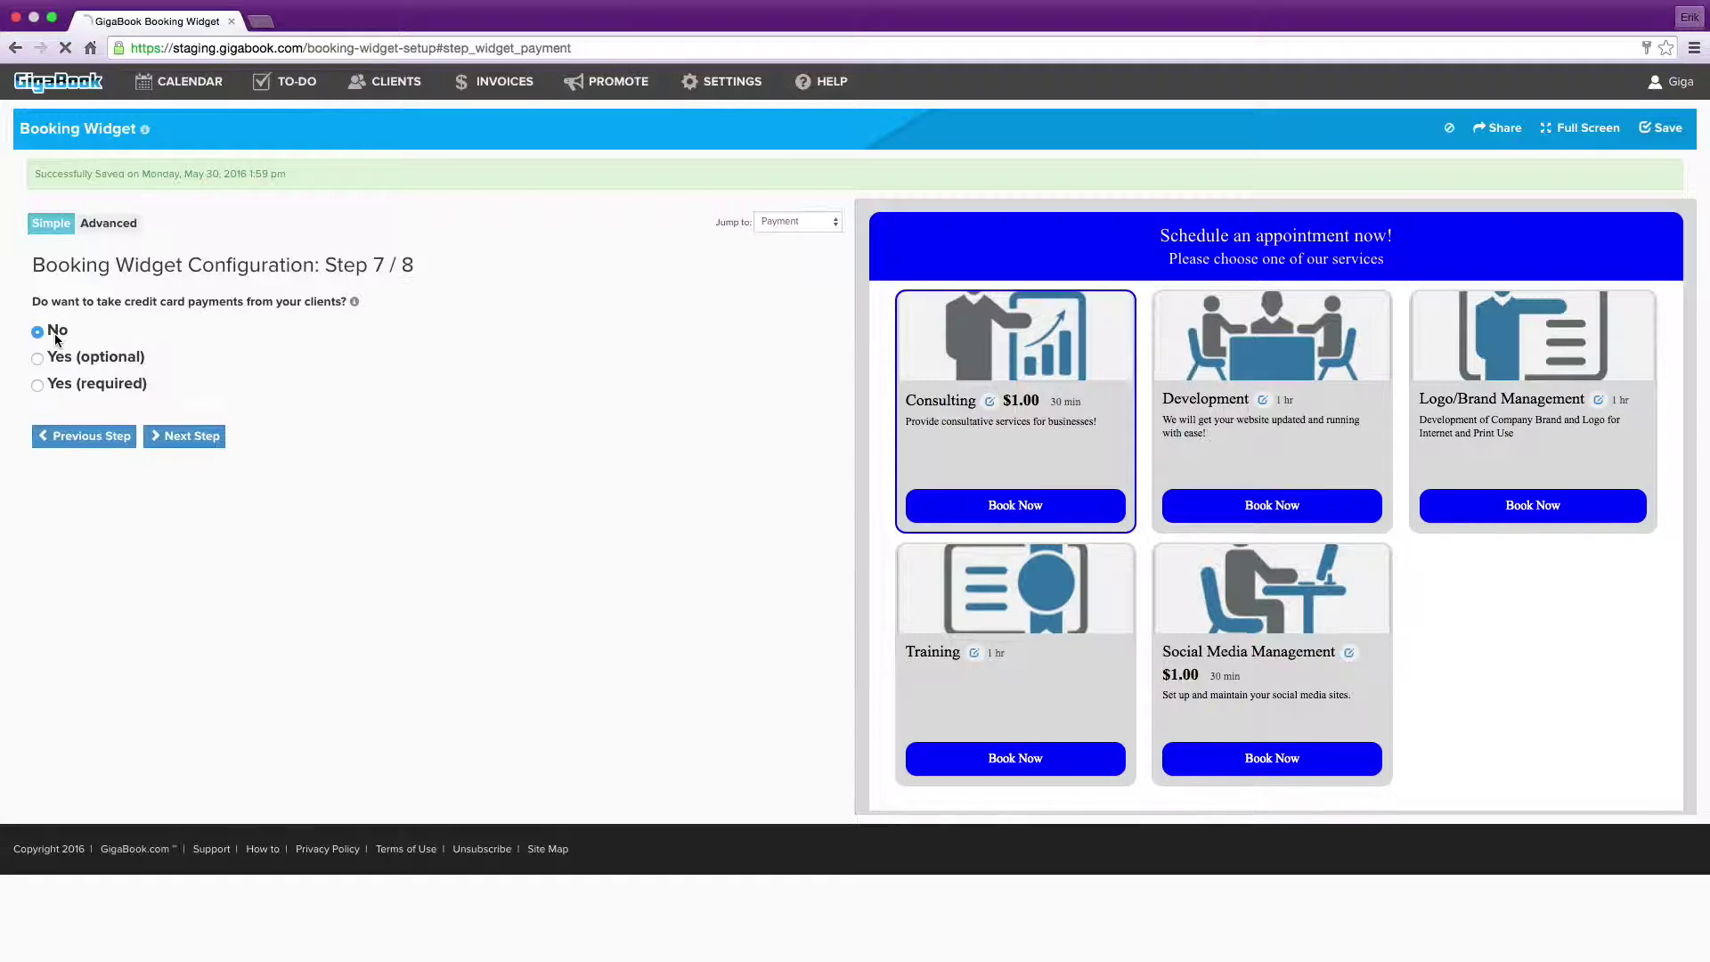
pyautogui.click(60, 362)
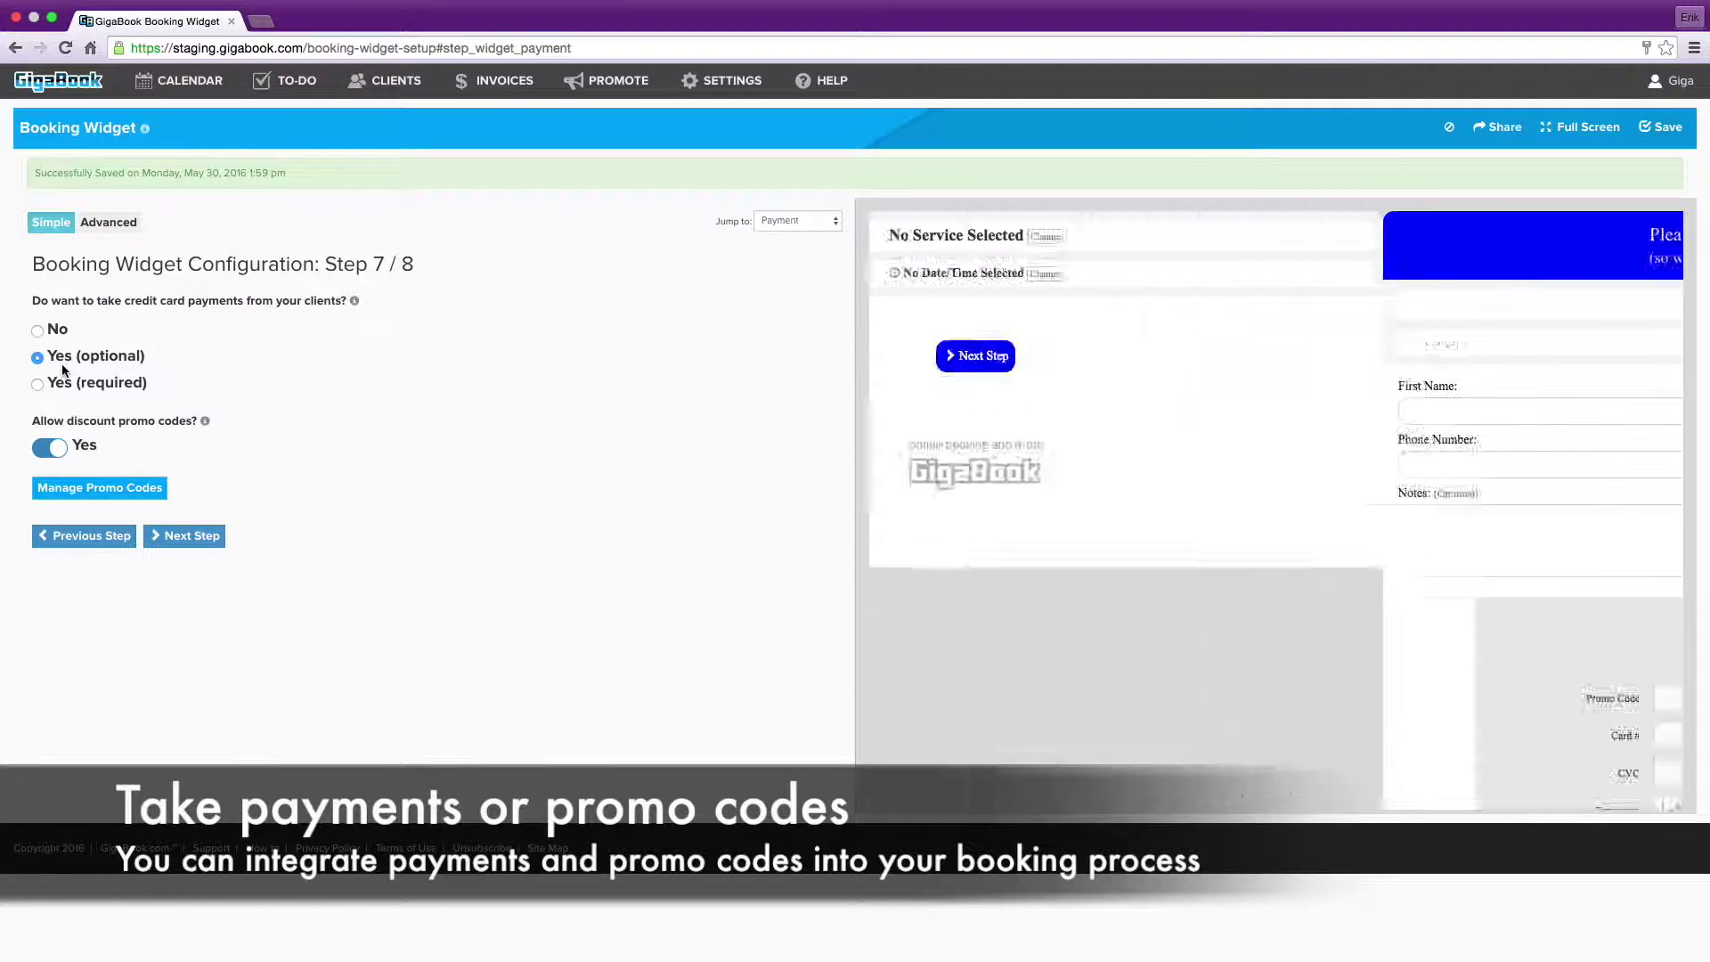
pyautogui.scroll(-1, 1141, 584)
pyautogui.scroll(-2, 1141, 585)
pyautogui.scroll(1, 1140, 579)
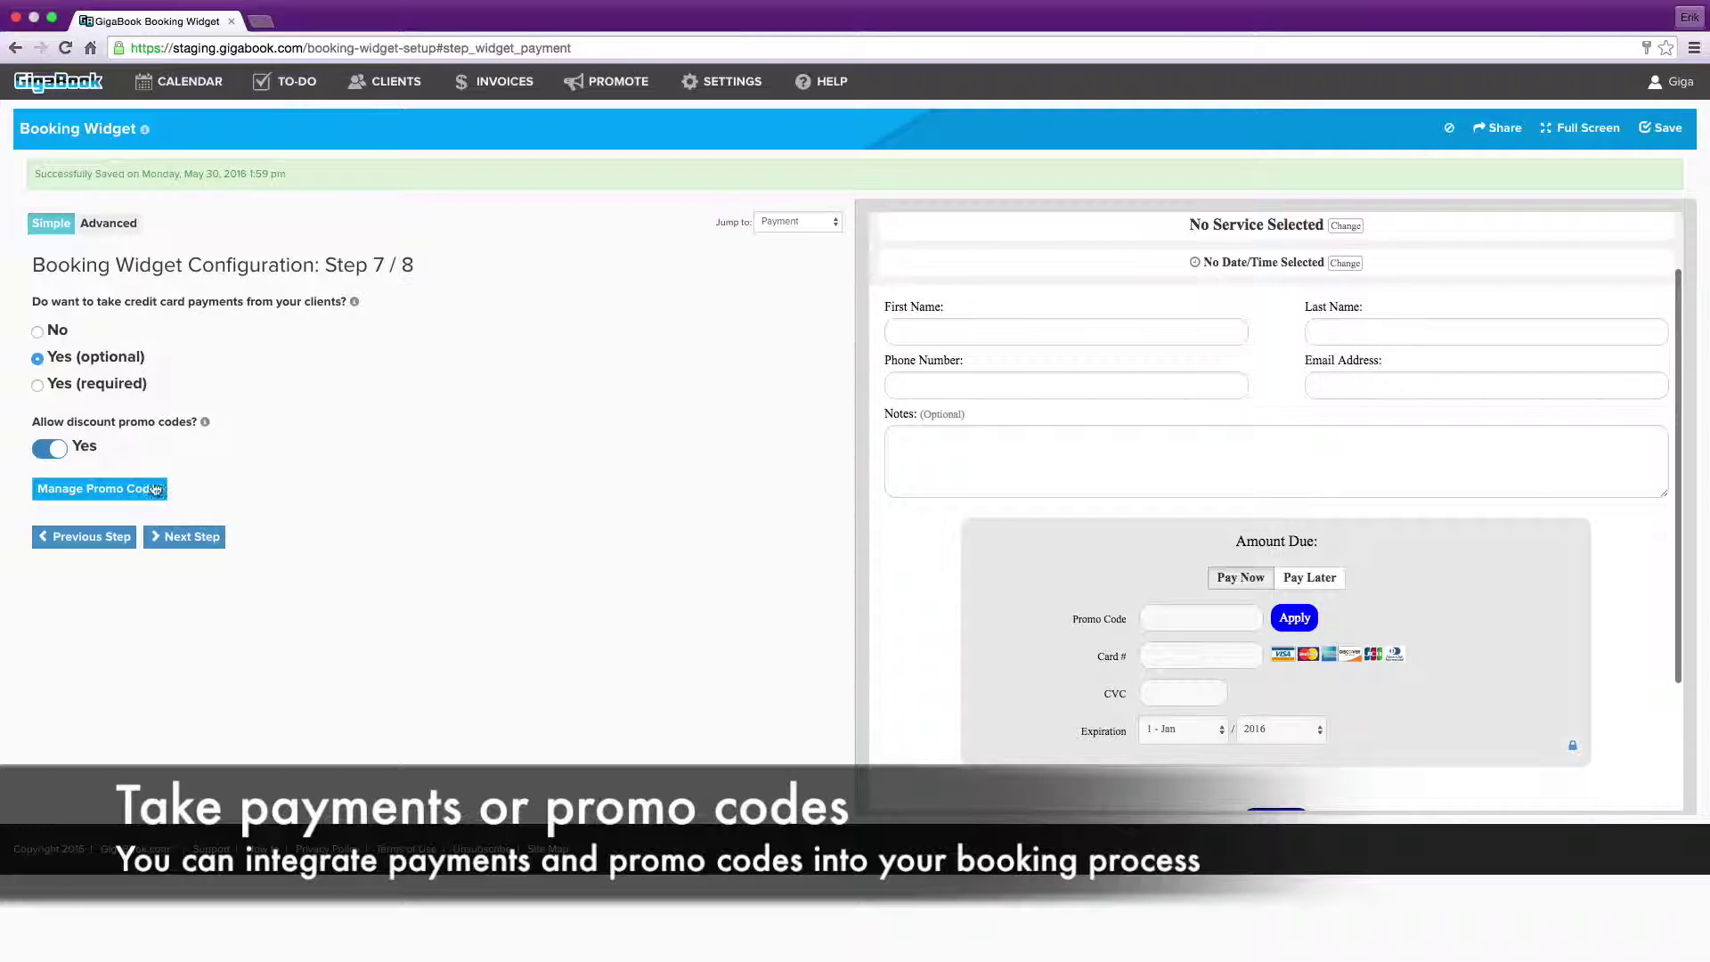
# - Turn discount promo codes off and back on, and continue to the widget size settings
pyautogui.click(59, 450)
pyautogui.click(58, 450)
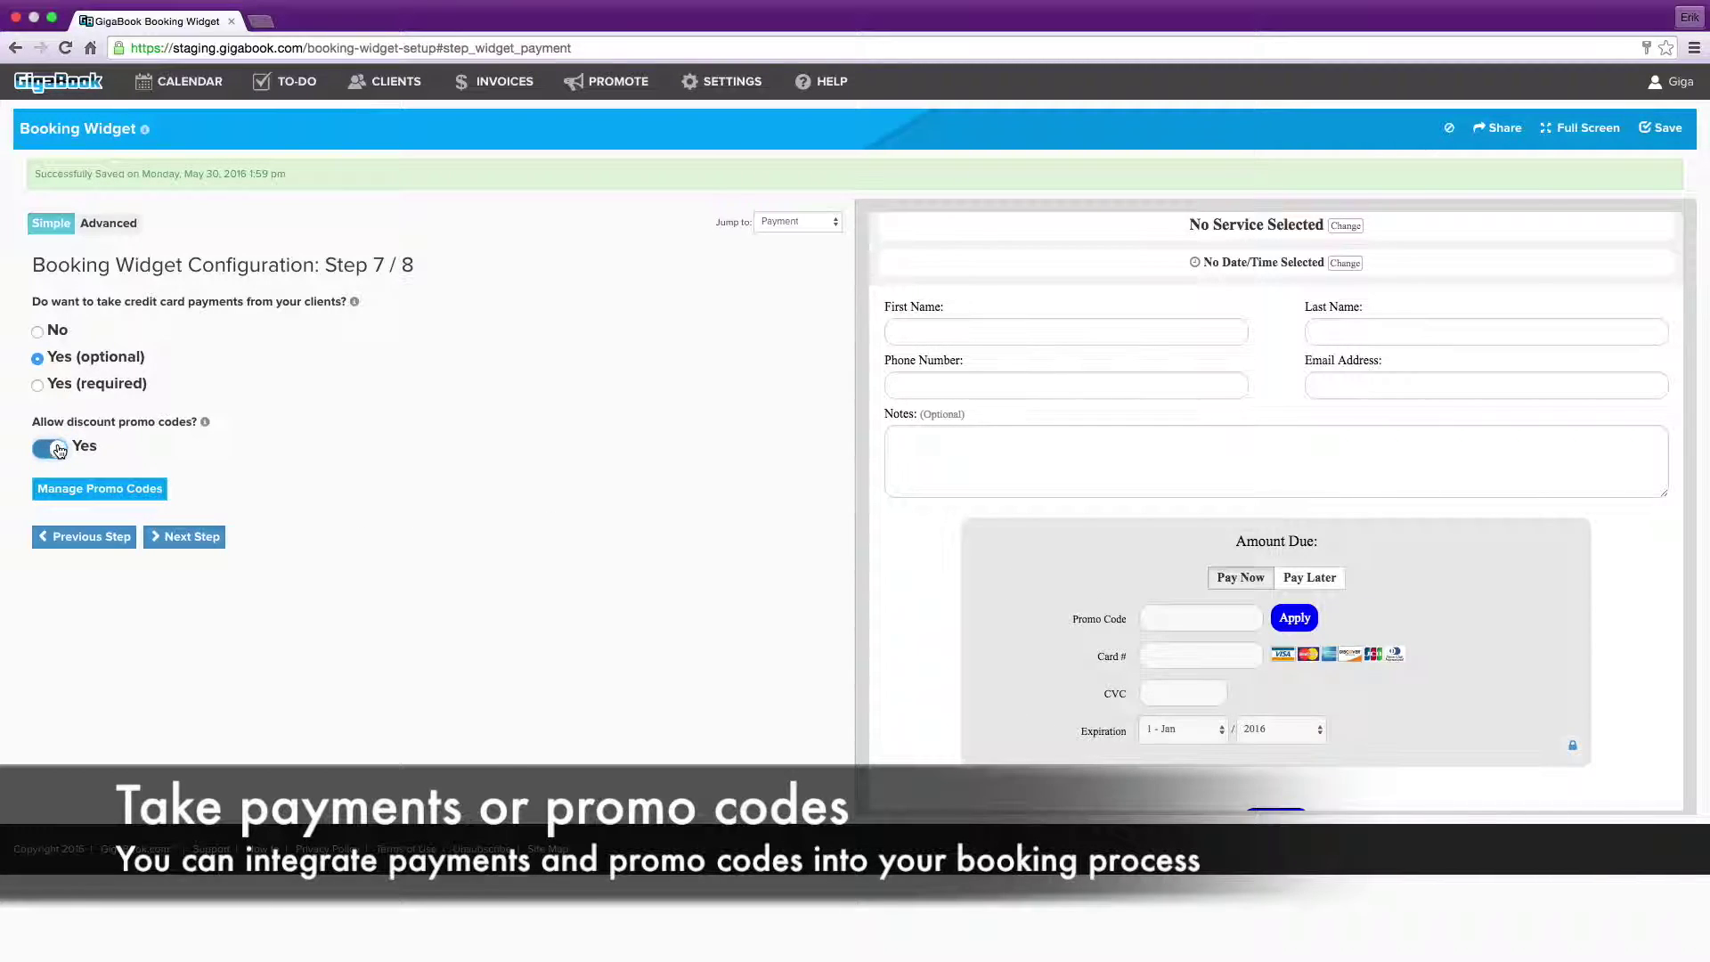
pyautogui.click(189, 537)
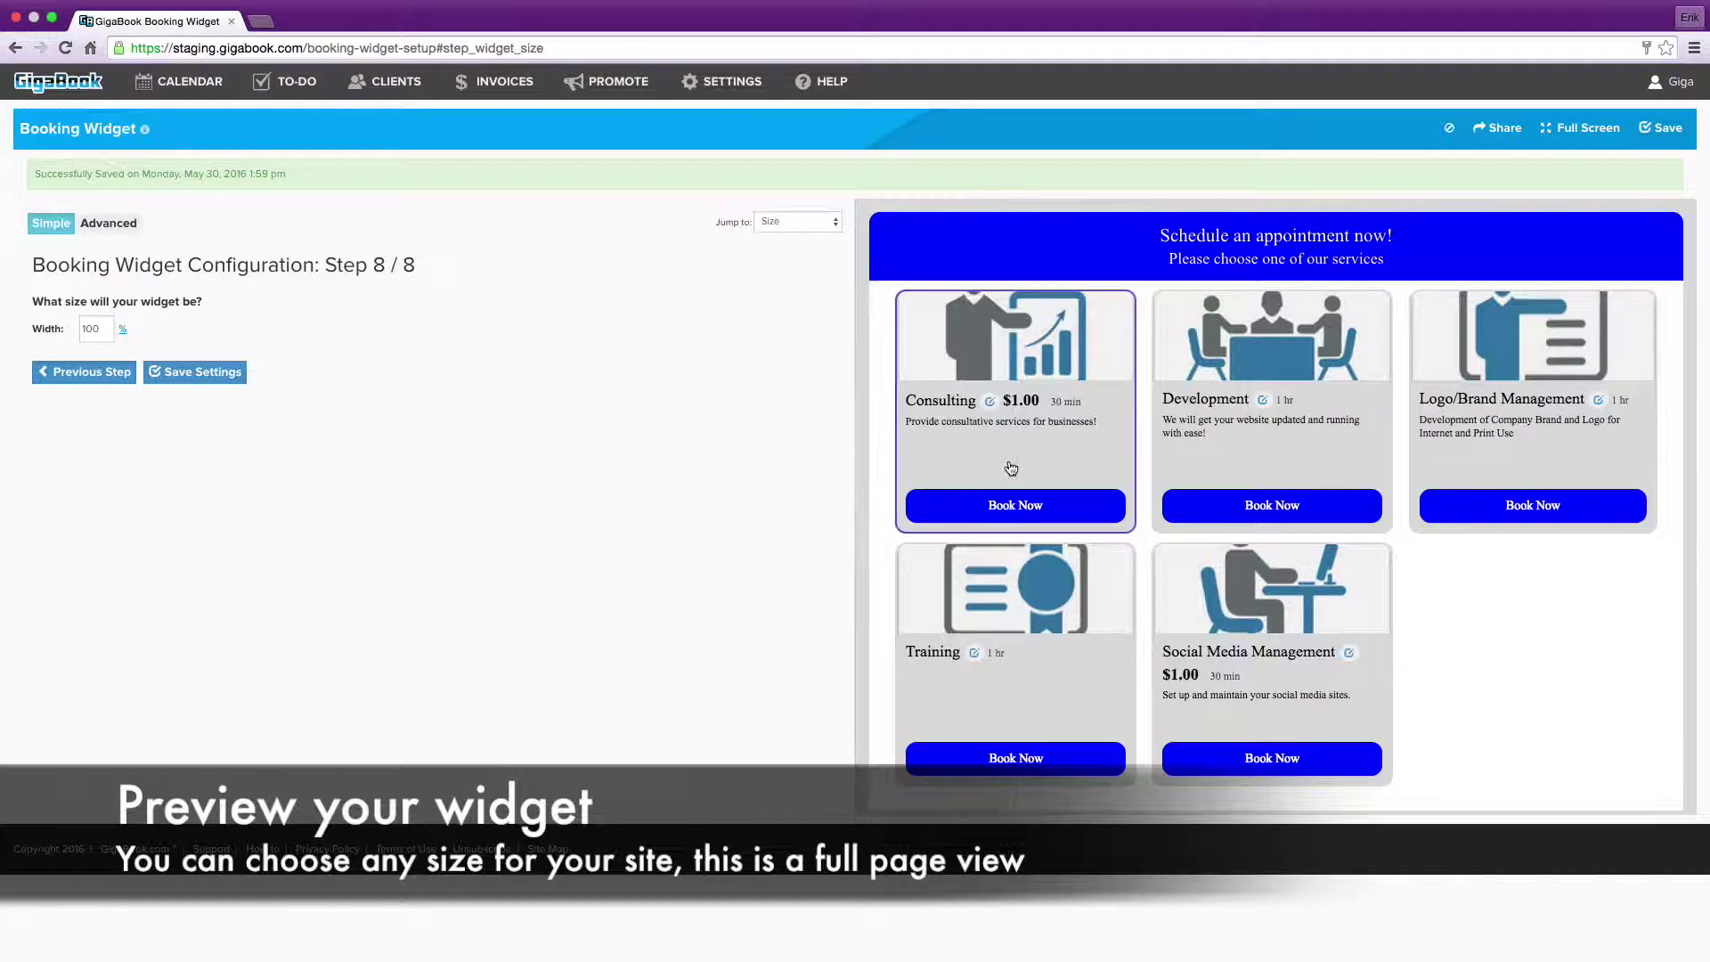
# - Preview the booking widget in full screen, try booking the Development service, and close the full-screen view
pyautogui.click(1581, 128)
pyautogui.scroll(2, 998, 369)
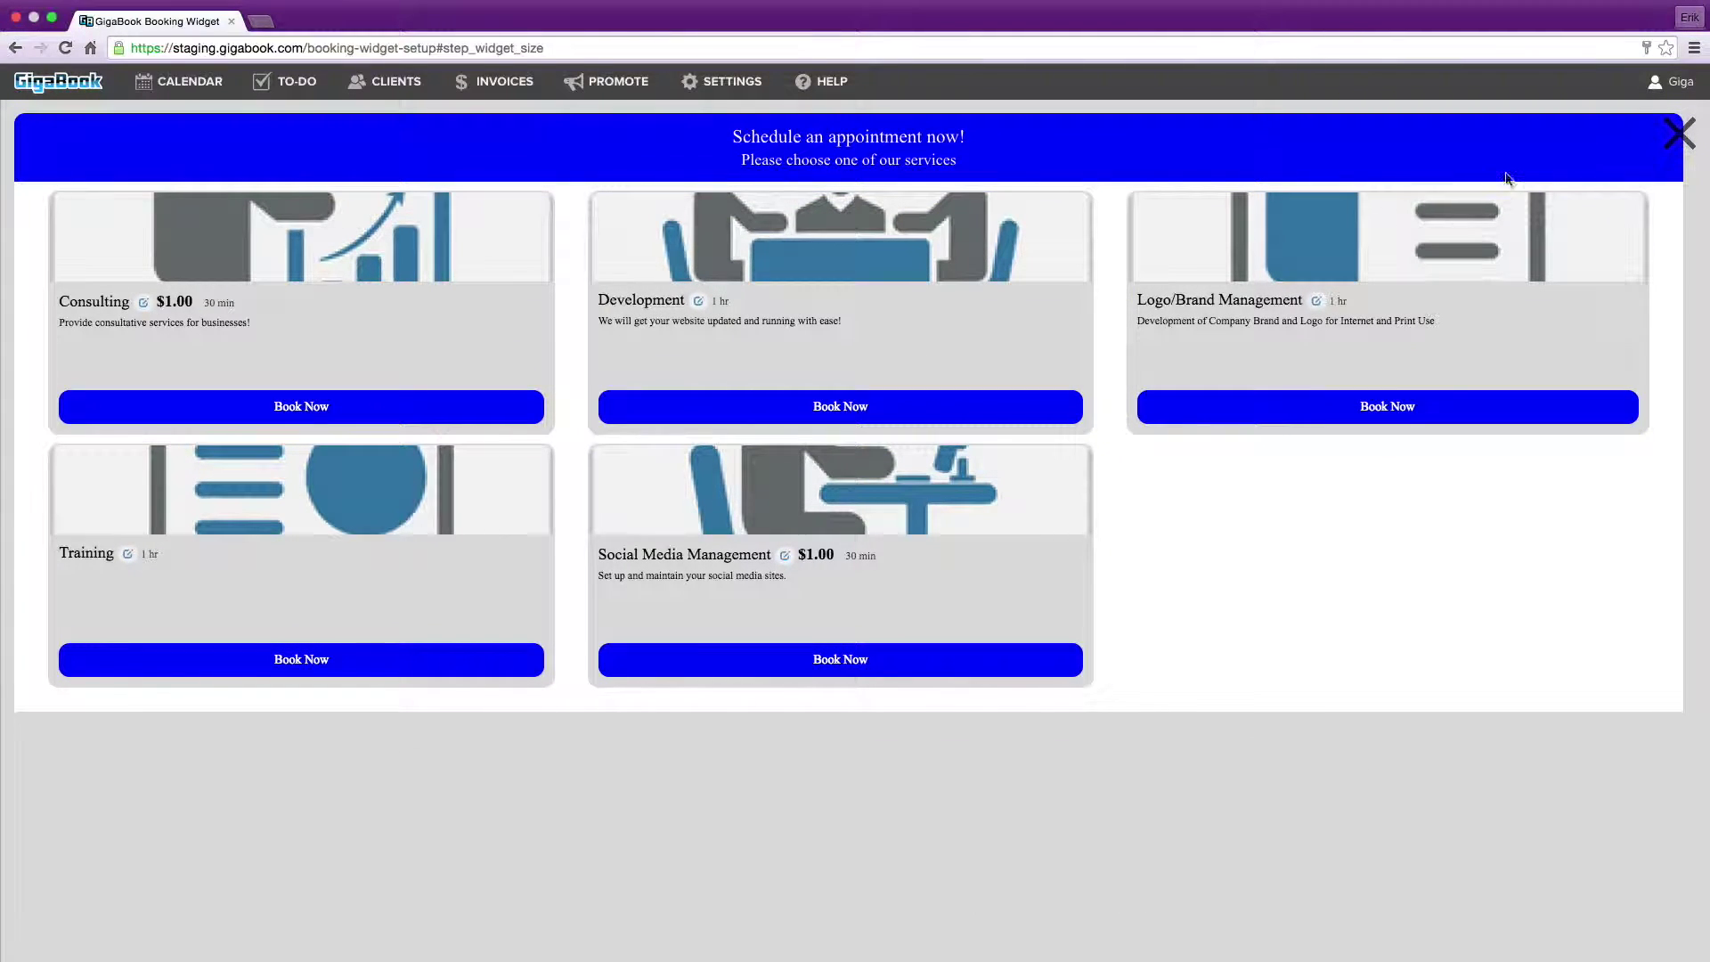
pyautogui.click(831, 272)
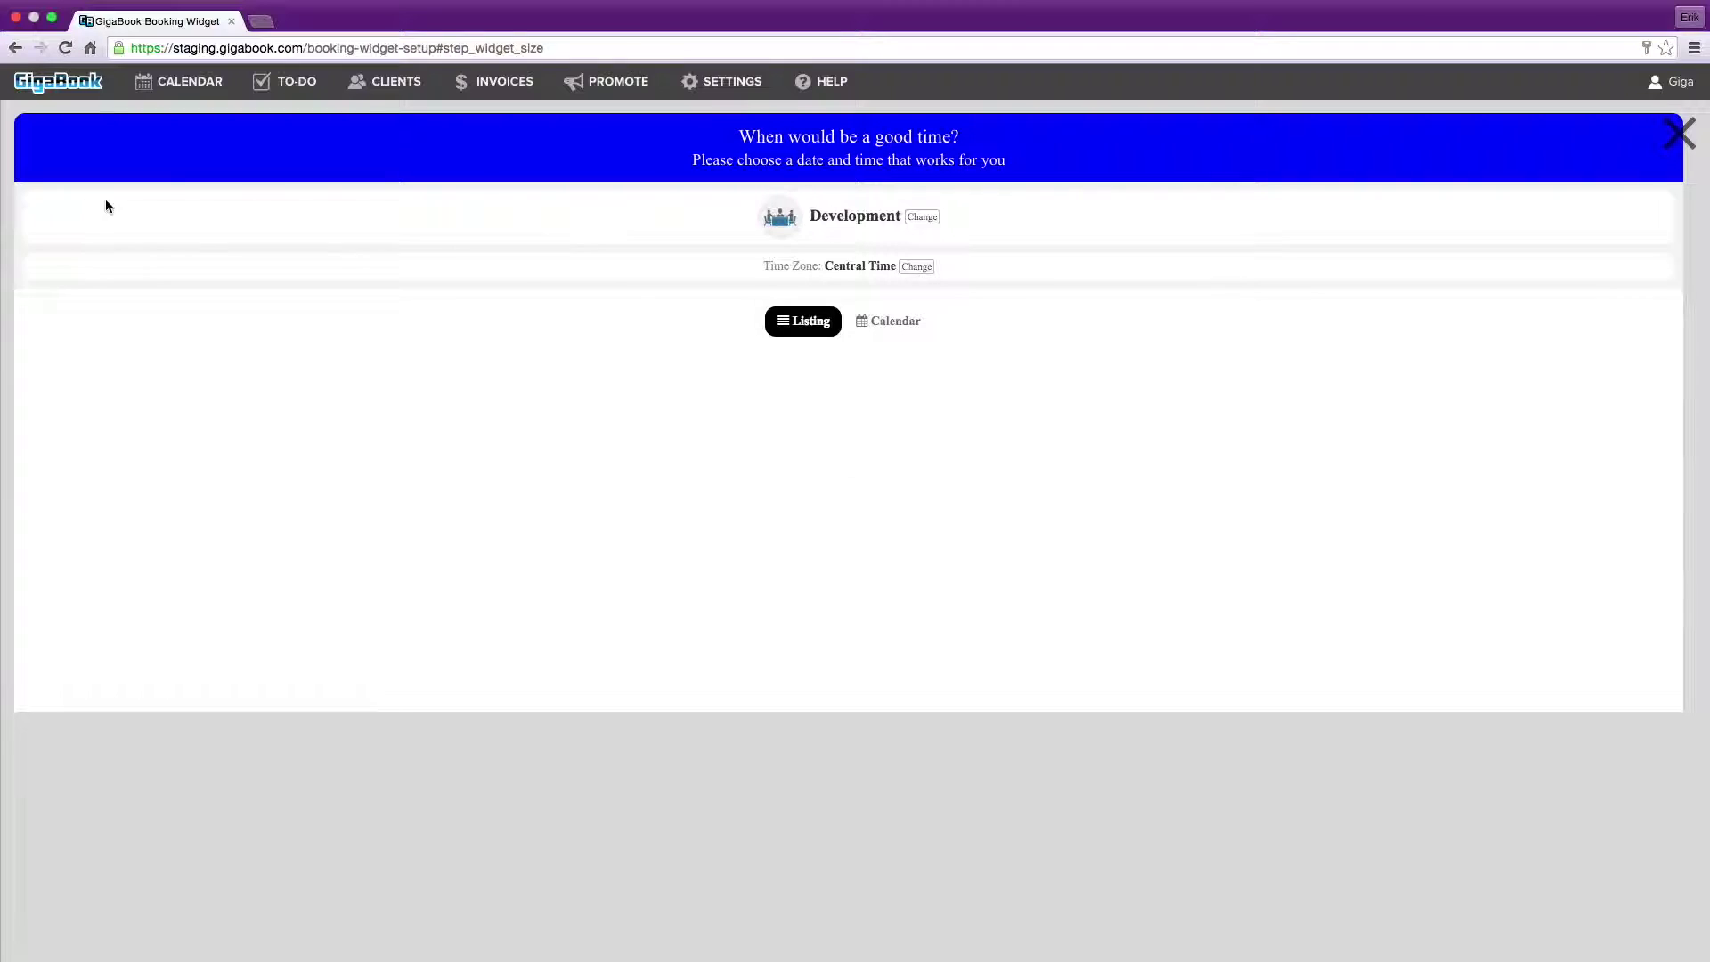
pyautogui.click(1679, 134)
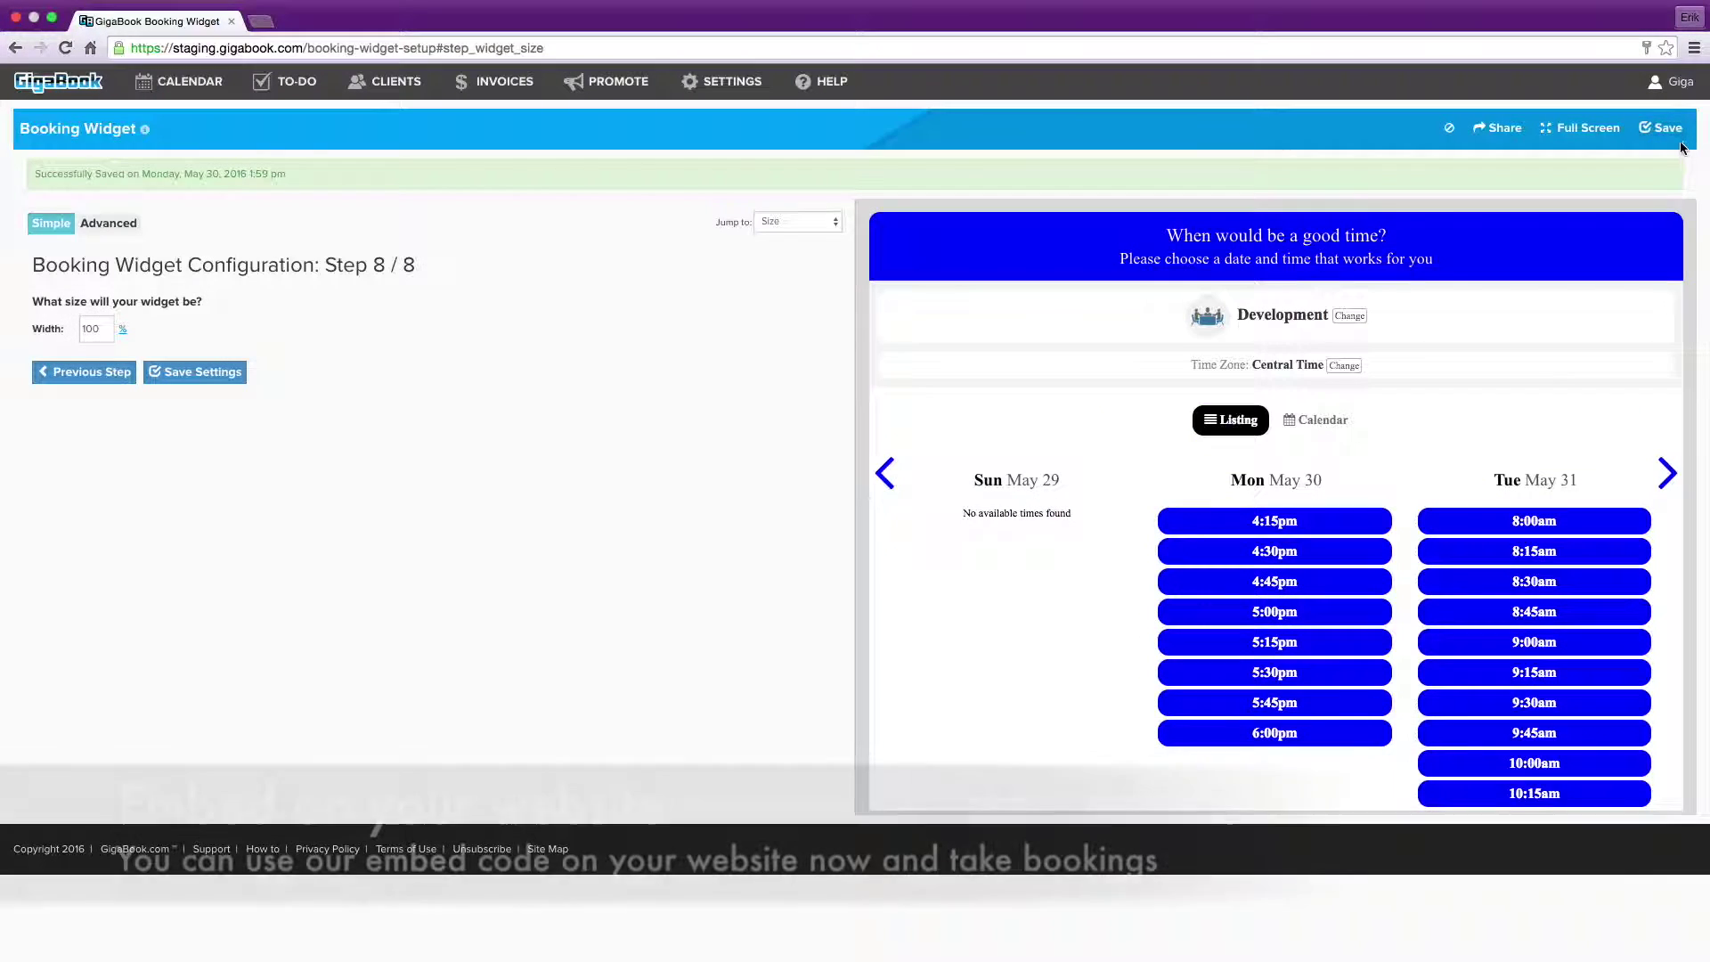
# - Open the widget's sharing options, look at the URL to share, and copy the HTML embed code
pyautogui.click(1502, 133)
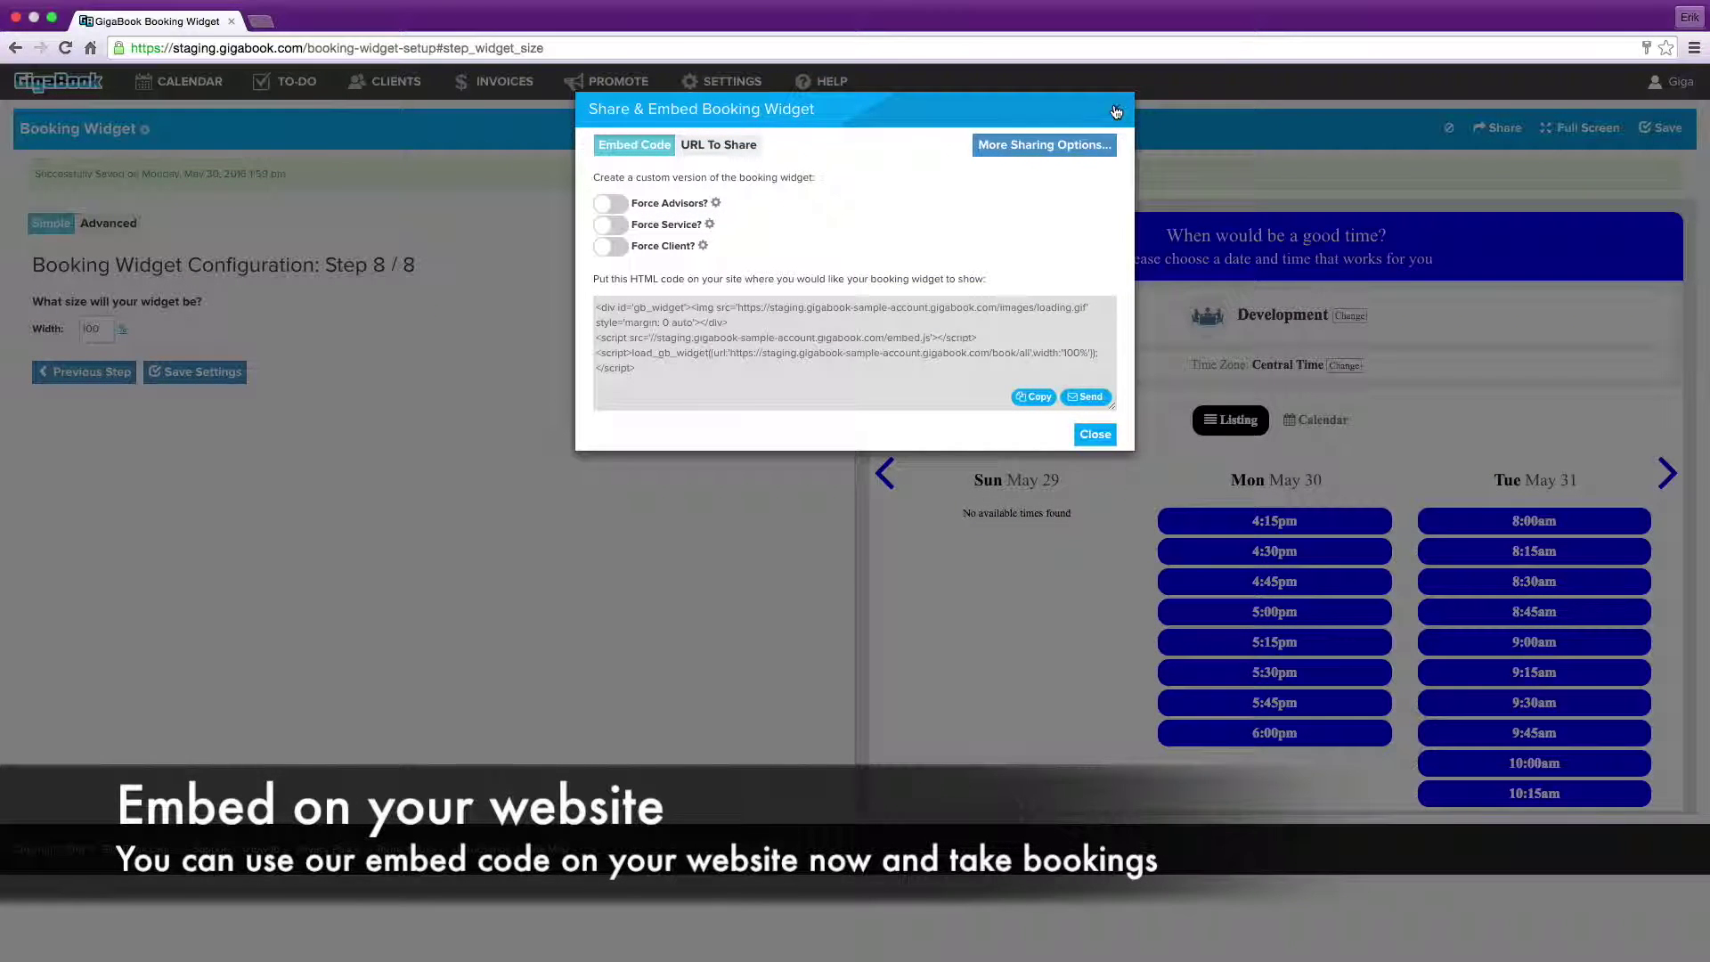
pyautogui.click(704, 145)
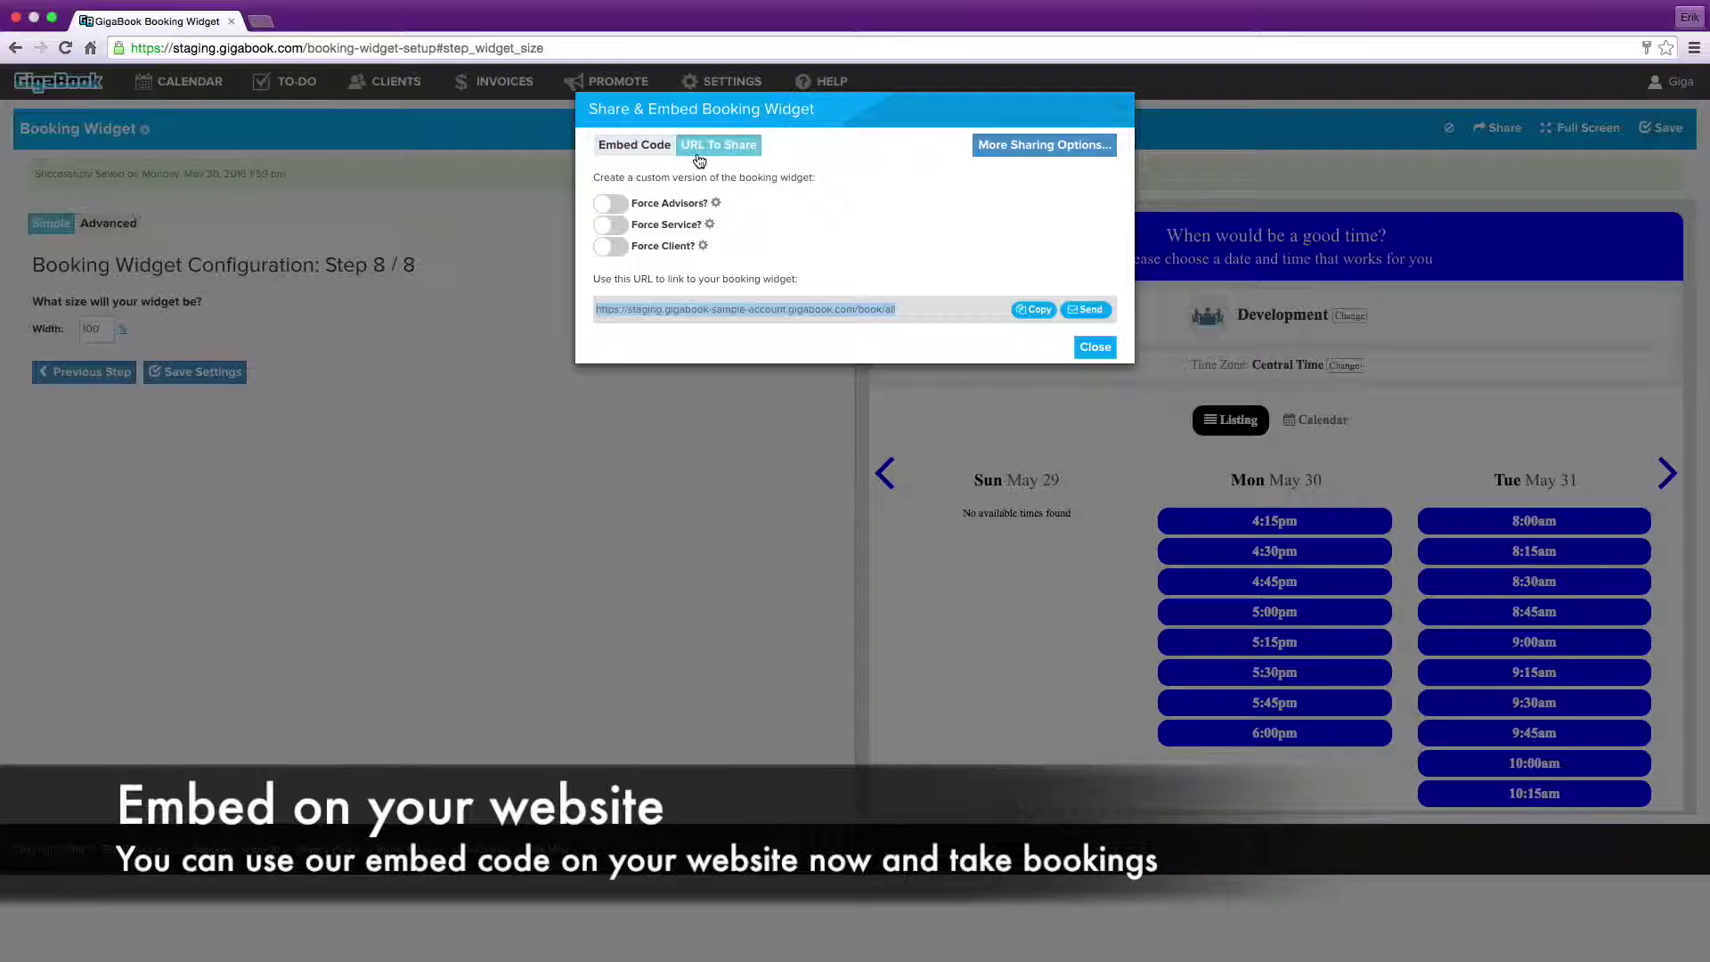
pyautogui.click(643, 147)
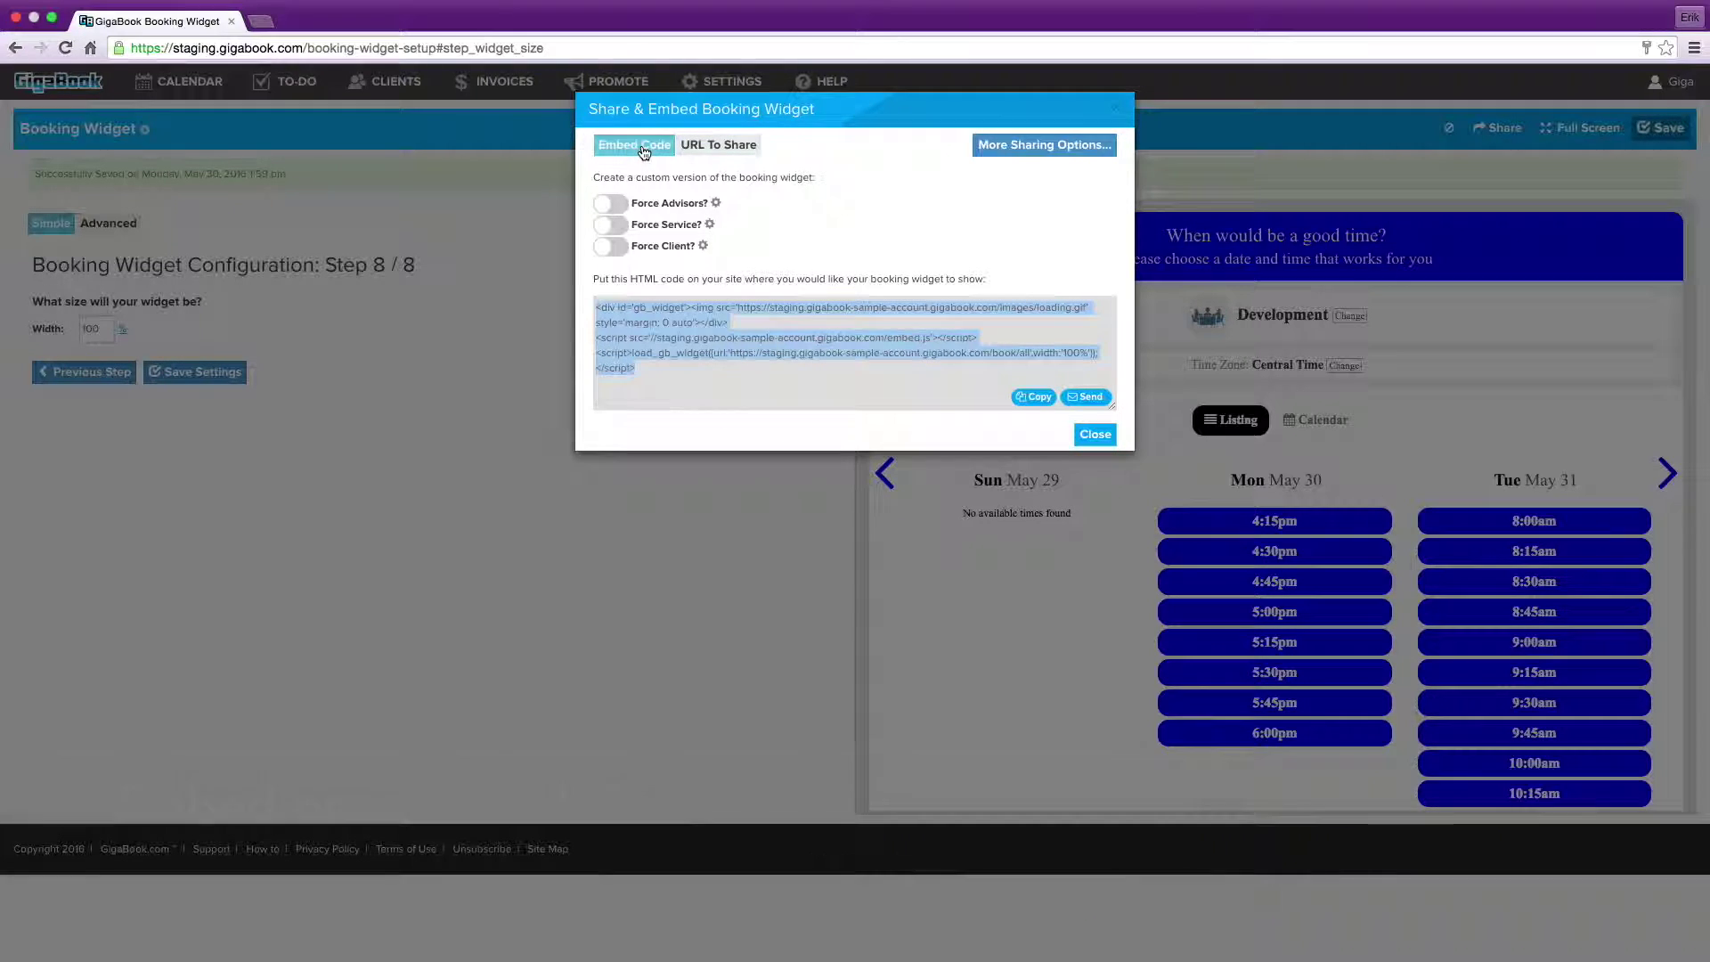
pyautogui.rightClick(686, 336)
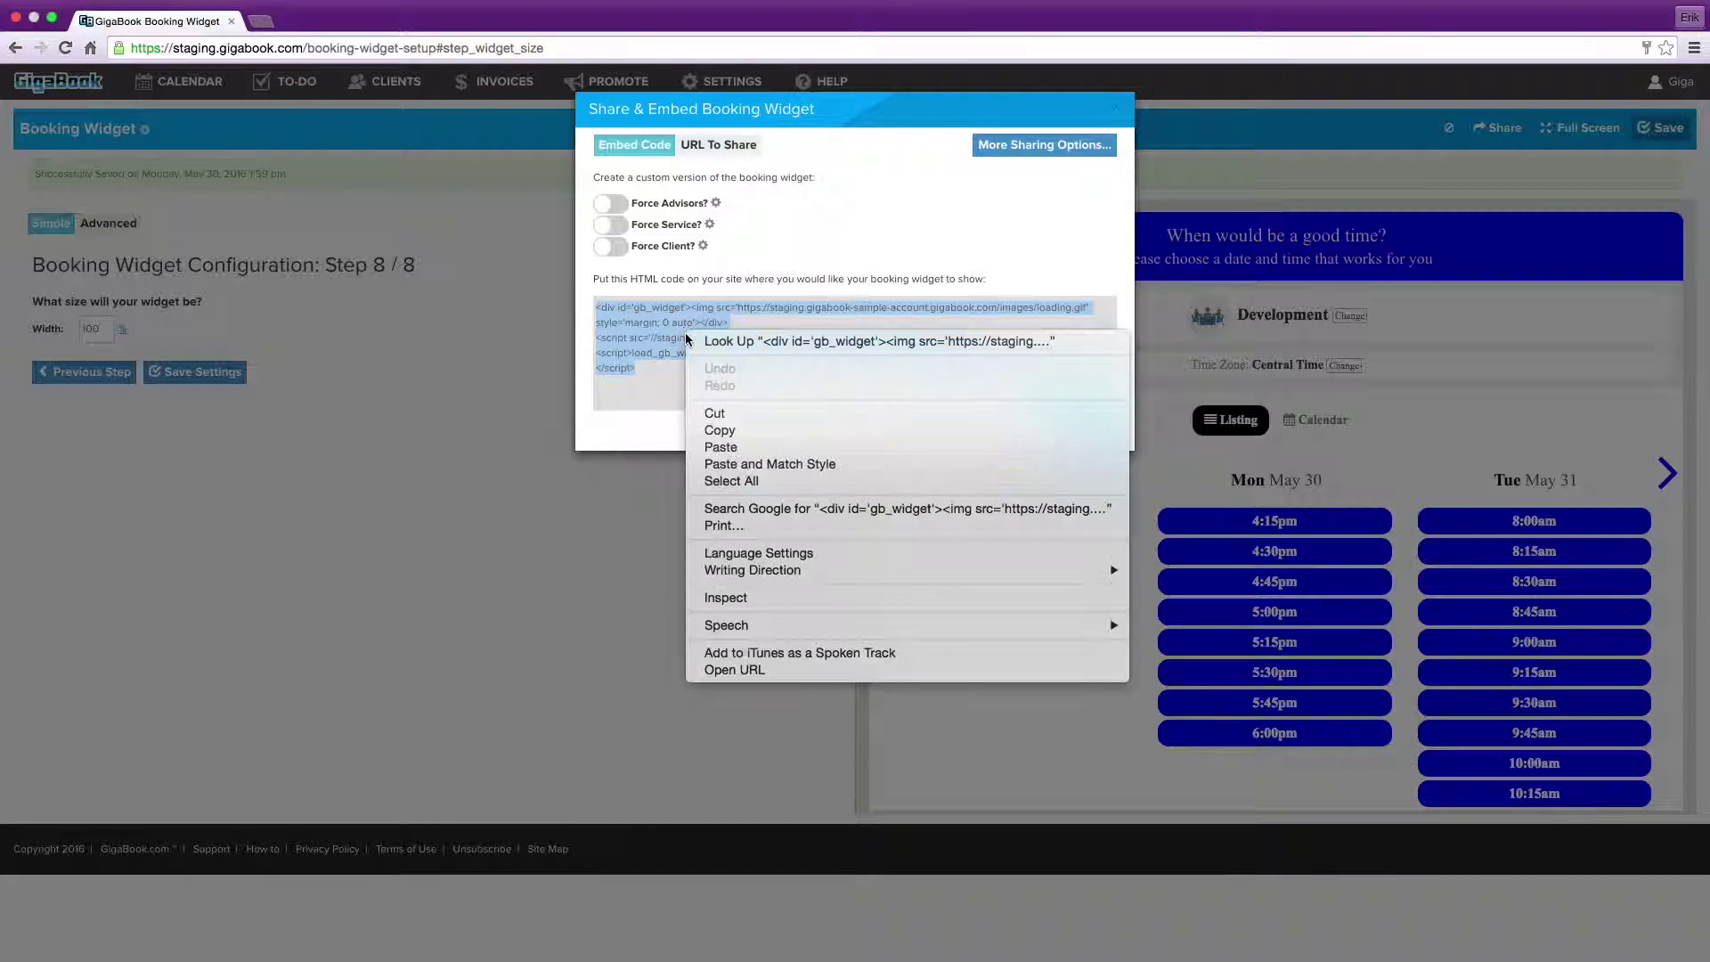
pyautogui.click(757, 429)
pyautogui.click(794, 381)
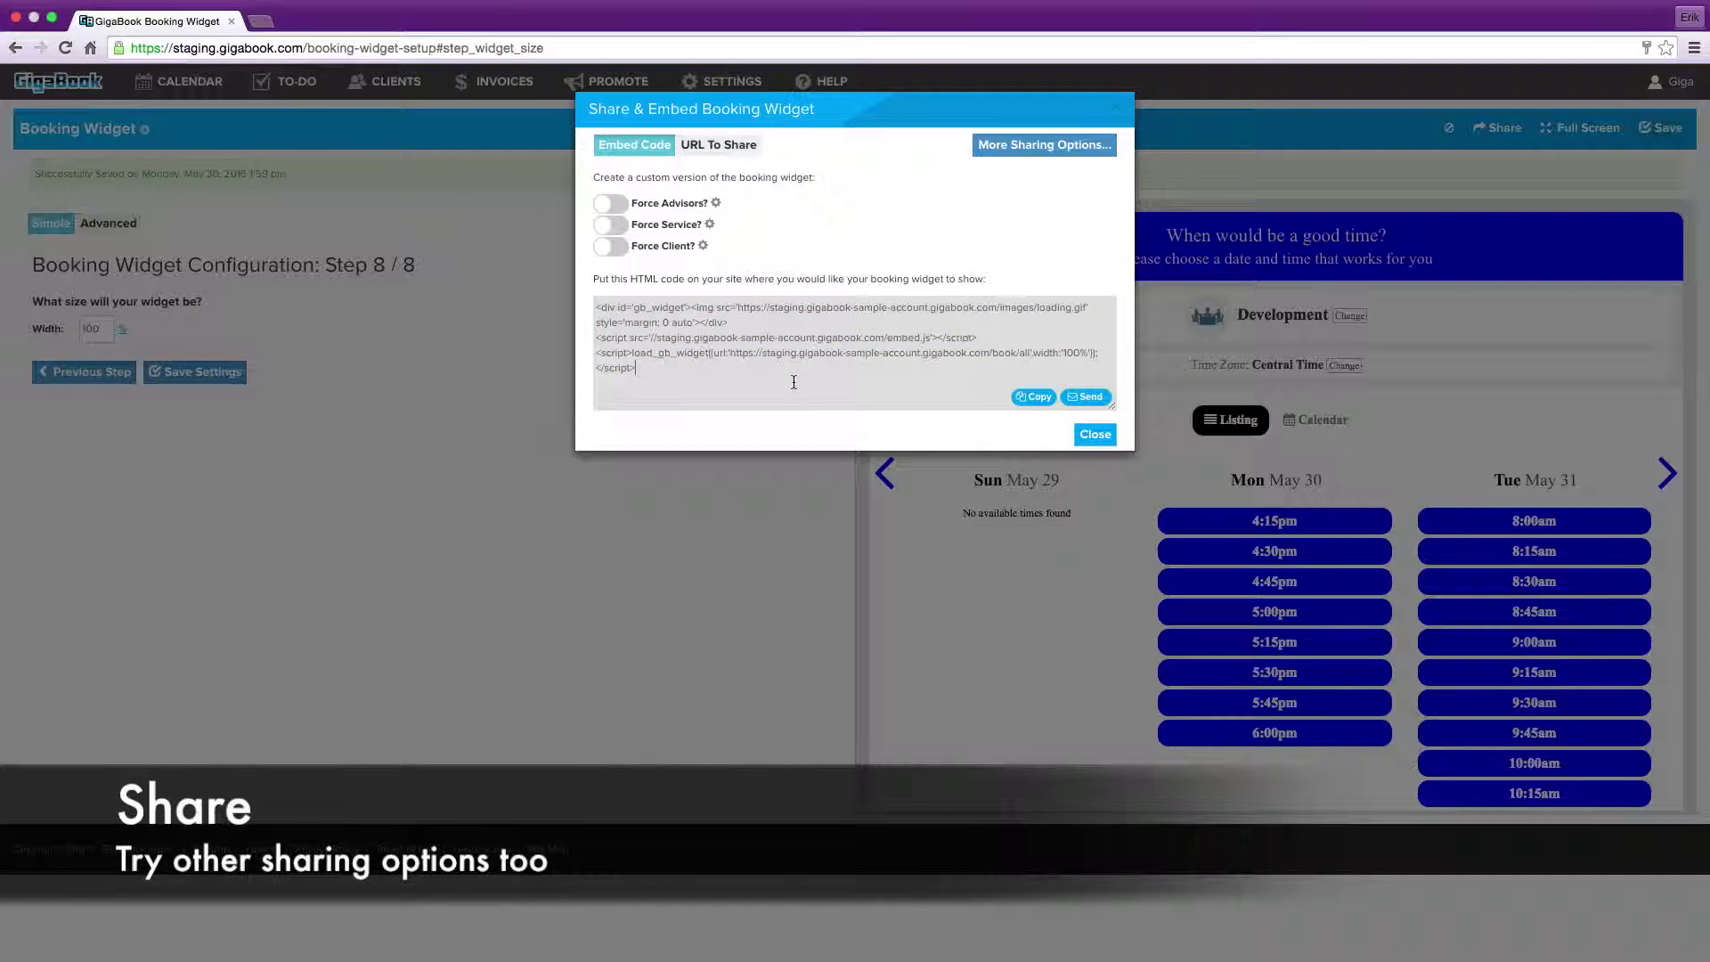
pyautogui.click(1094, 434)
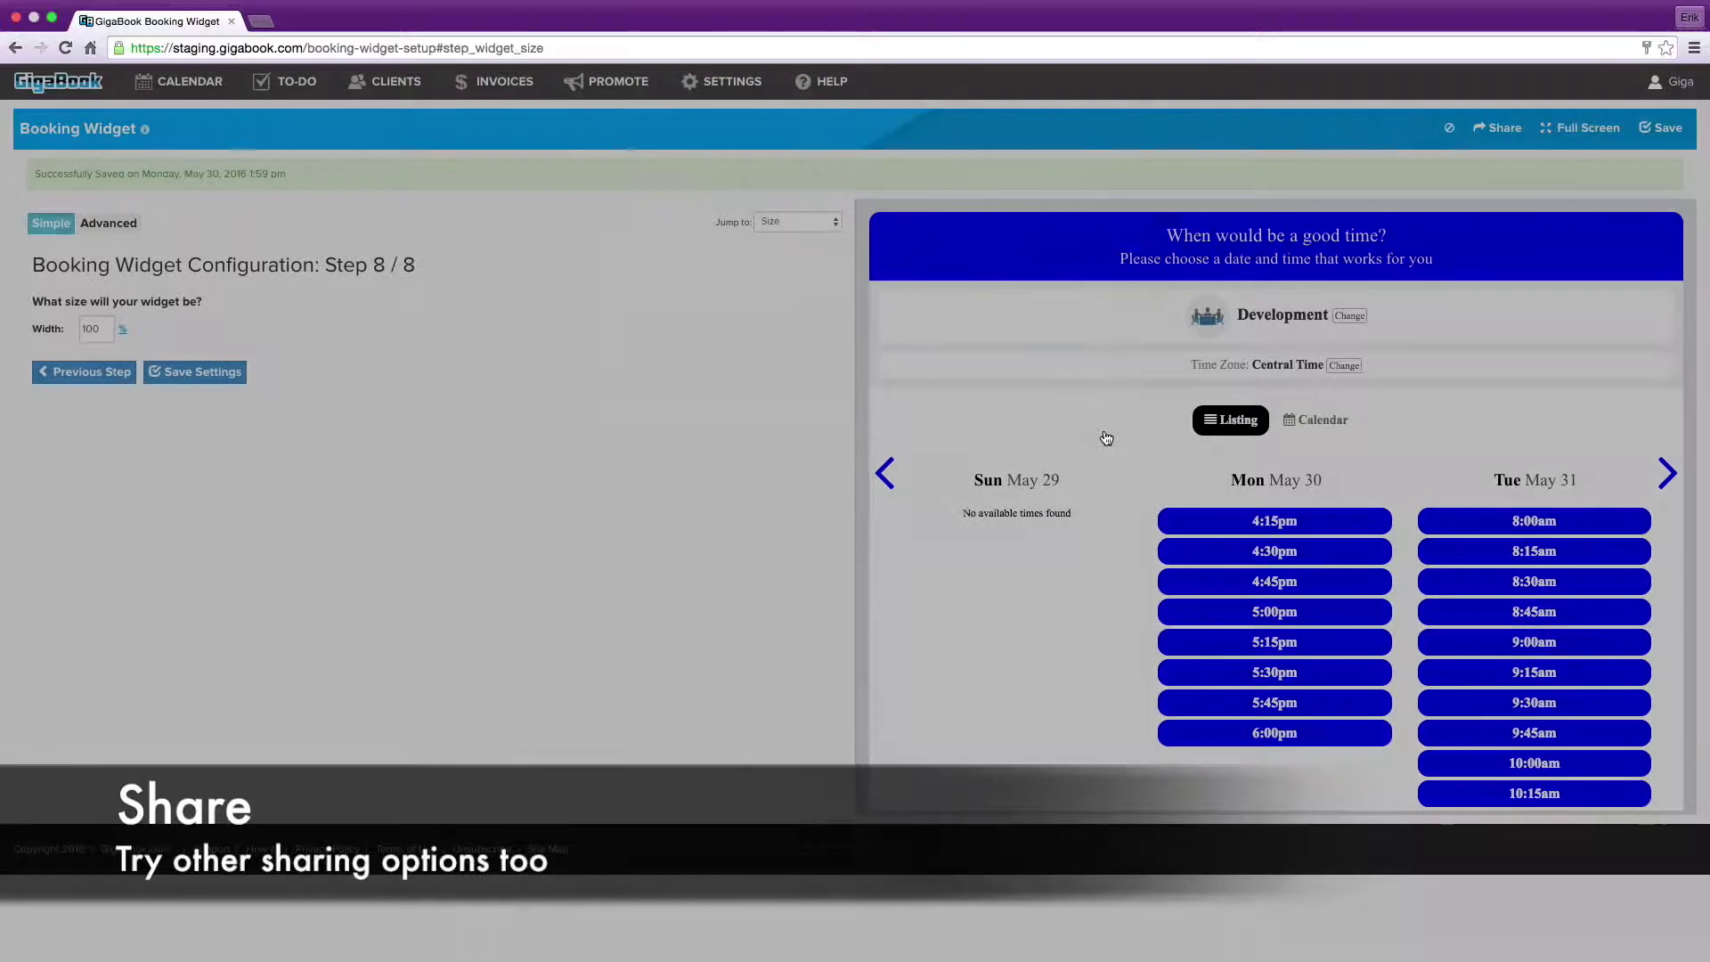
pyautogui.moveTo(1236, 5)
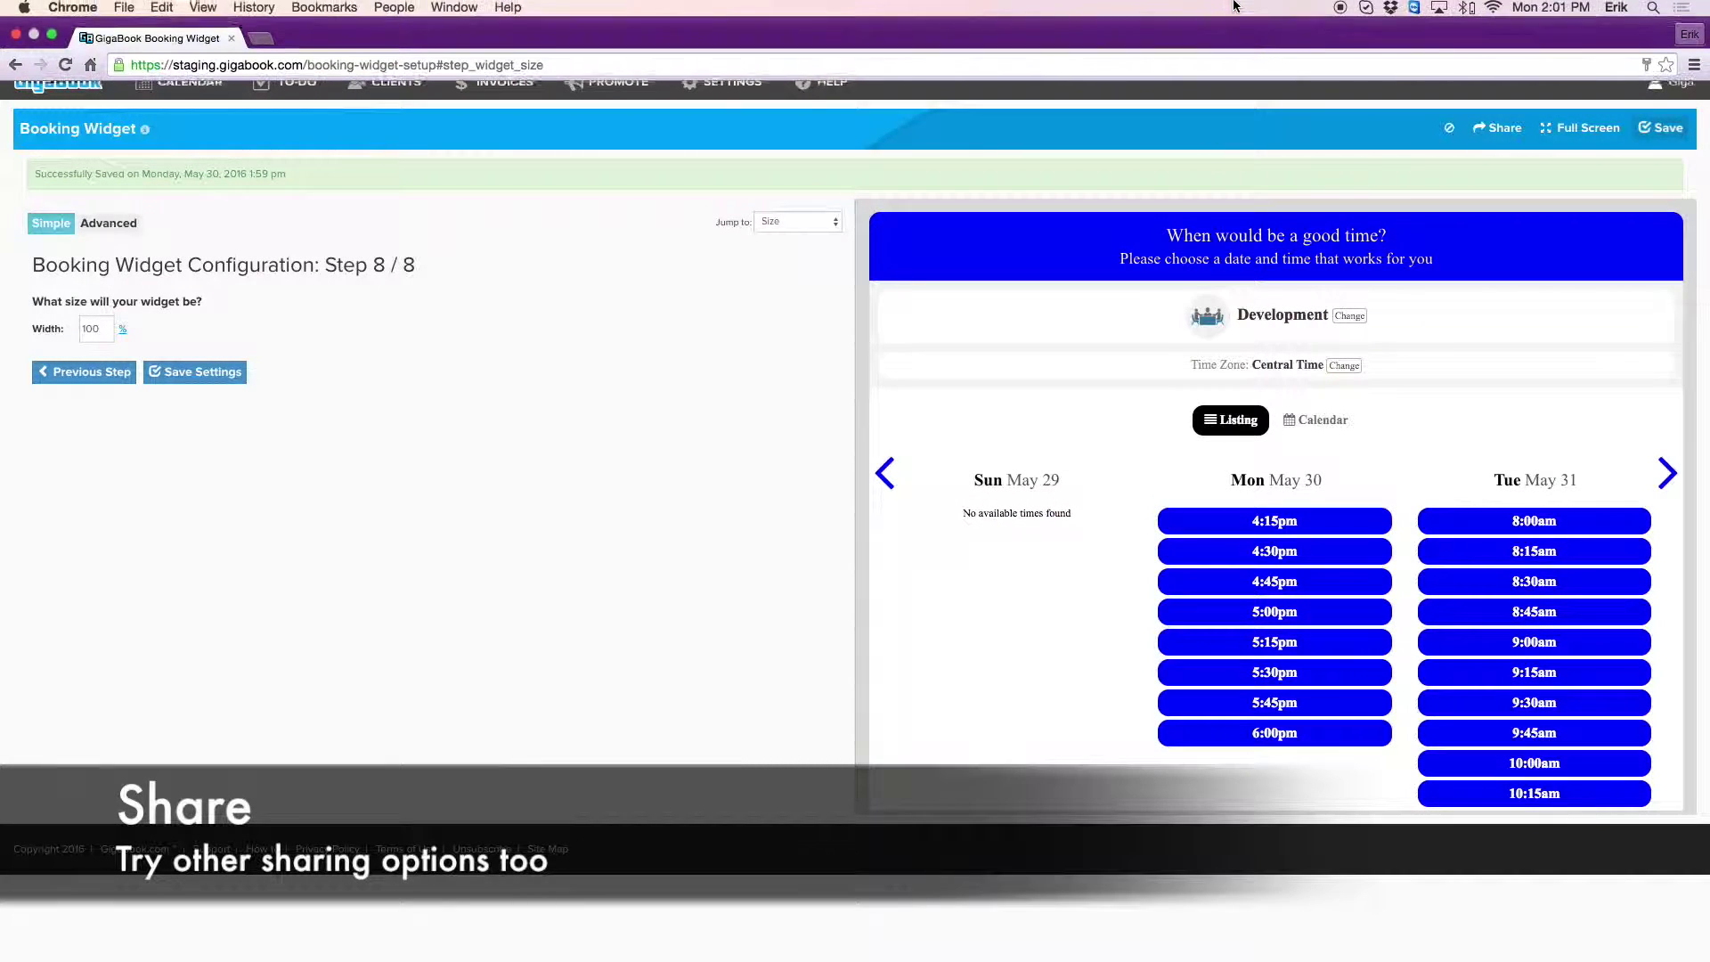